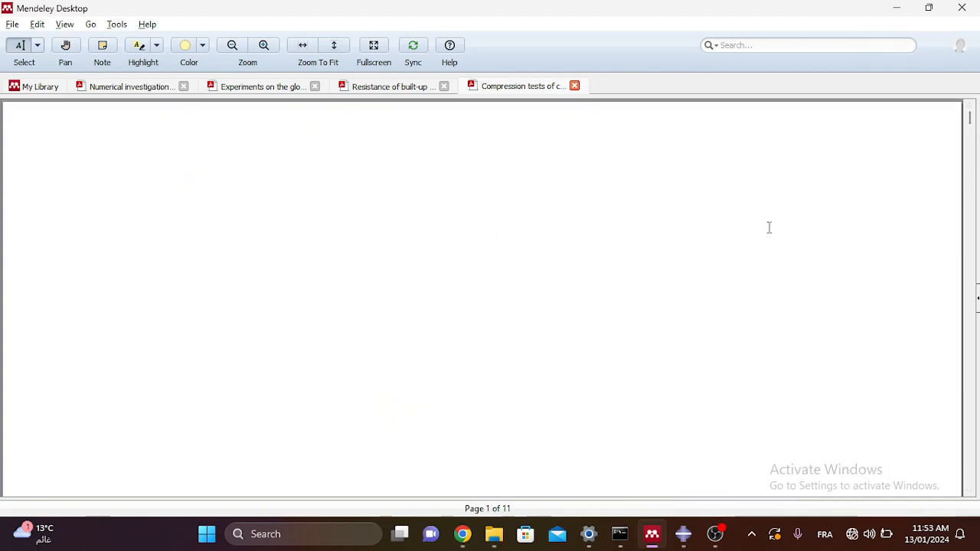
Step: Scroll through the compression-tests paper from its title and abstract to the page 2 Nomenclature box
{"action": "scroll", "coordinate": [621, 277], "scroll_direction": "down", "scroll_amount": 1}
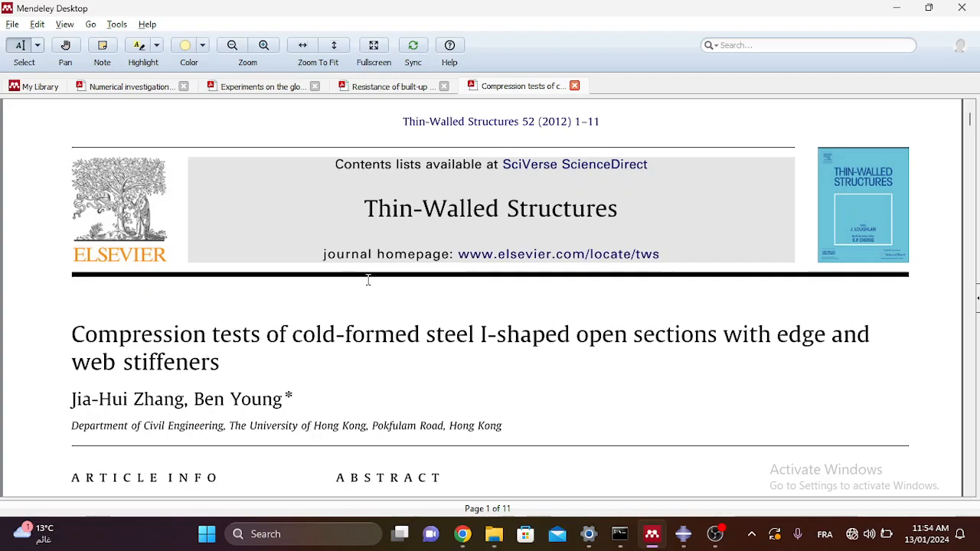
{"action": "scroll", "coordinate": [368, 280], "scroll_direction": "down", "scroll_amount": 3}
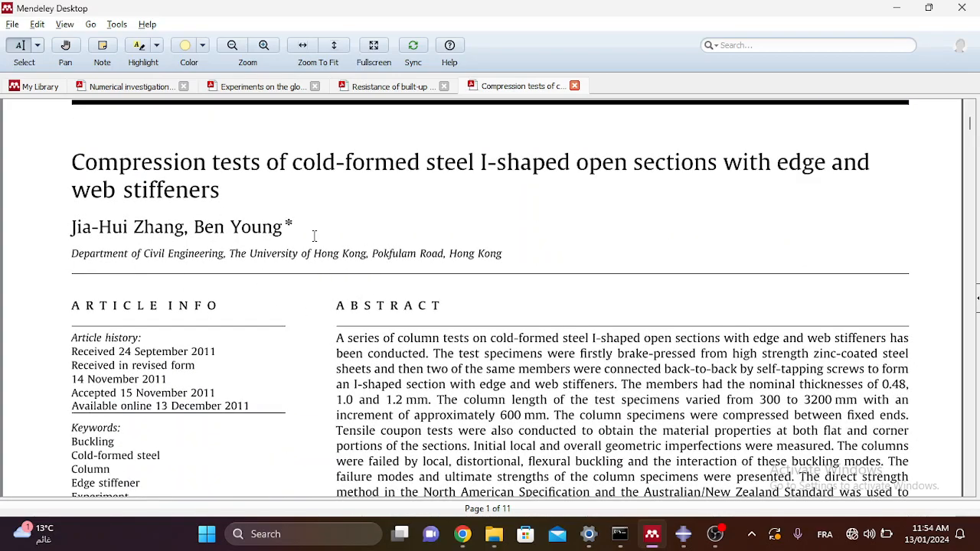
{"action": "scroll", "coordinate": [367, 278], "scroll_direction": "down", "scroll_amount": 3}
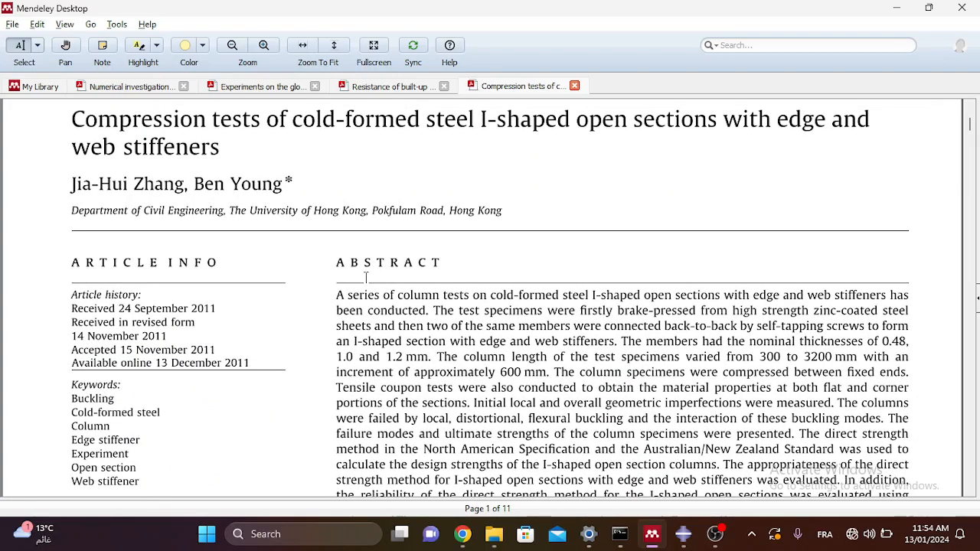
{"action": "scroll", "coordinate": [367, 278], "scroll_direction": "down", "scroll_amount": 18}
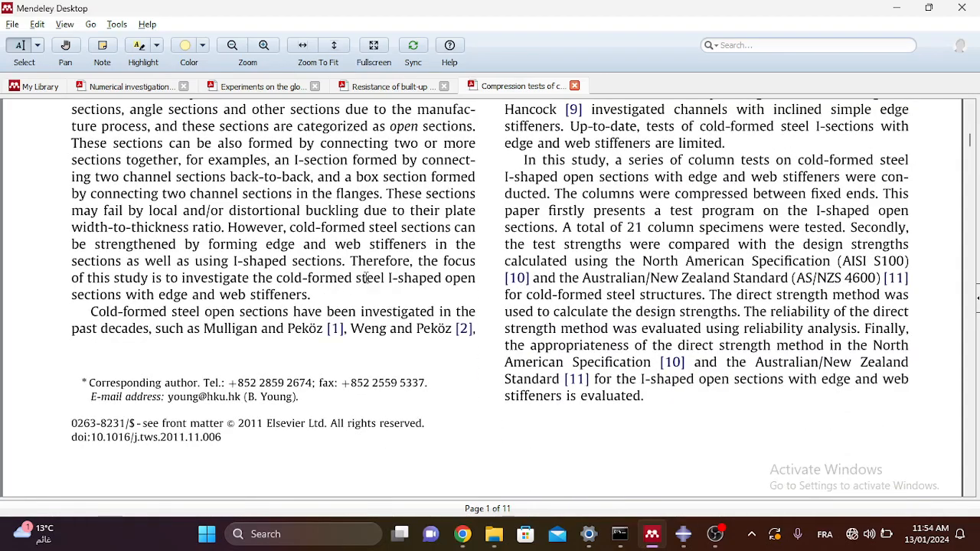
{"action": "scroll", "coordinate": [366, 278], "scroll_direction": "down", "scroll_amount": 10}
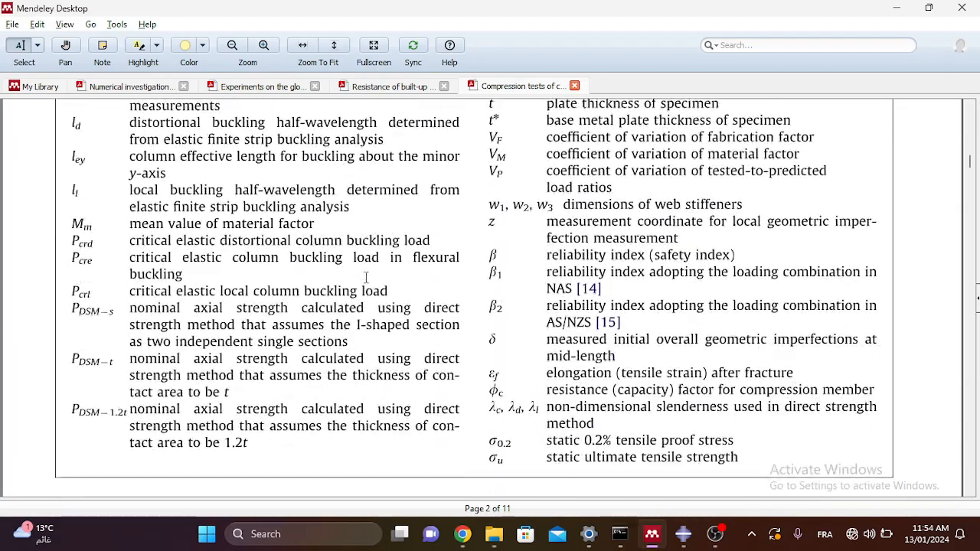
{"action": "scroll", "coordinate": [364, 248], "scroll_direction": "down", "scroll_amount": 4}
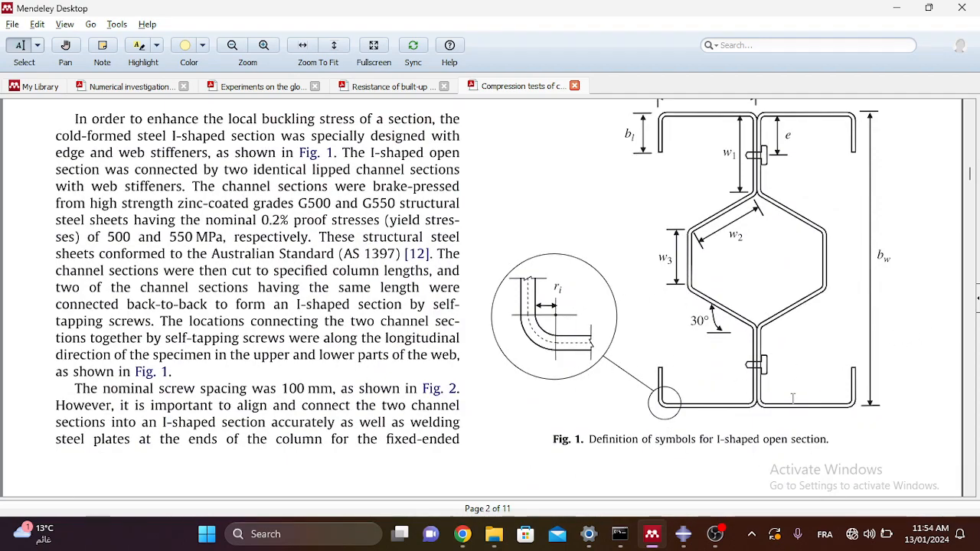
Step: Review Fig. 1 and Fig. 2, highlight the 300 mm column length, and return to Abaqus
{"action": "scroll", "coordinate": [627, 295], "scroll_direction": "up", "scroll_amount": 1}
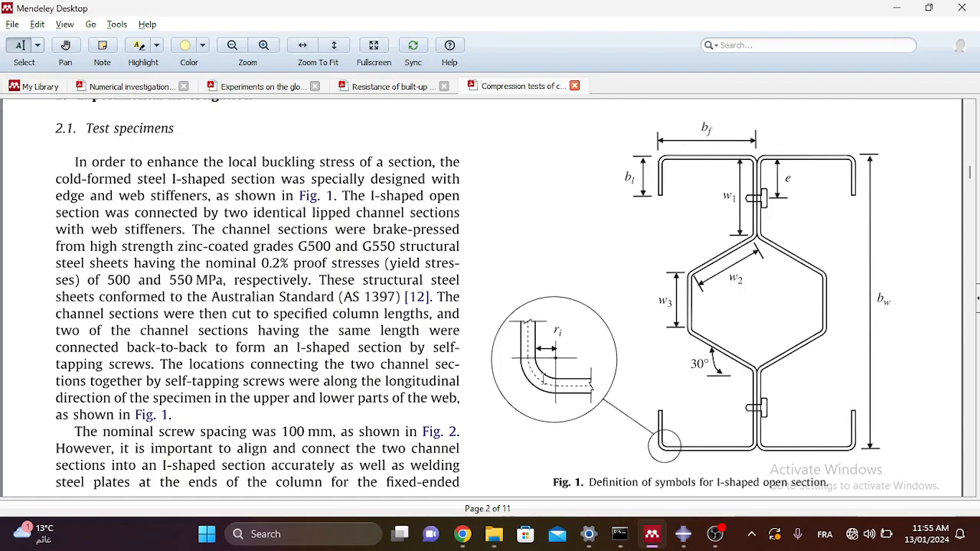
{"action": "scroll", "coordinate": [543, 378], "scroll_direction": "down", "scroll_amount": 2}
{"action": "scroll", "coordinate": [542, 378], "scroll_direction": "down", "scroll_amount": 10}
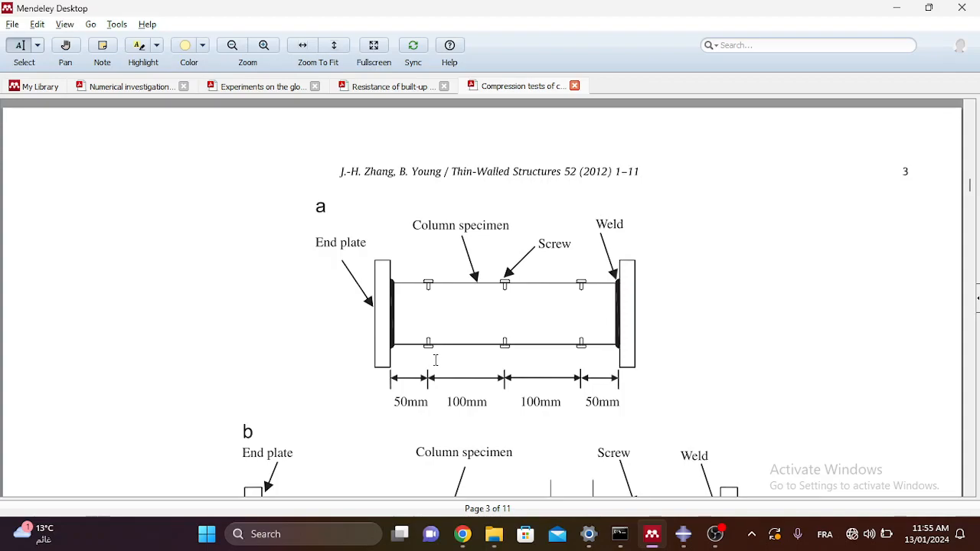
{"action": "scroll", "coordinate": [499, 310], "scroll_direction": "down", "scroll_amount": 5}
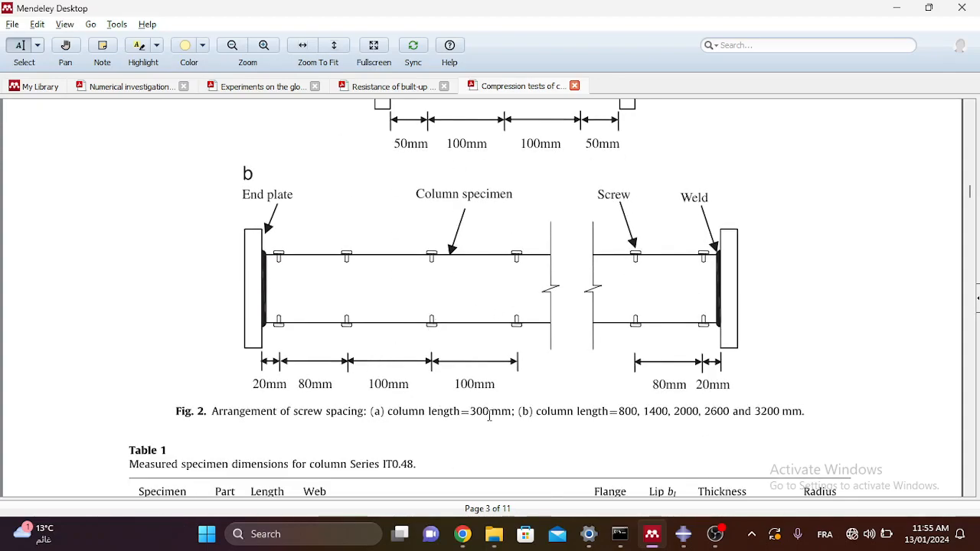
{"action": "left_click_drag", "start_coordinate": [511, 411], "coordinate": [461, 413]}
{"action": "scroll", "coordinate": [490, 344], "scroll_direction": "up", "scroll_amount": 2}
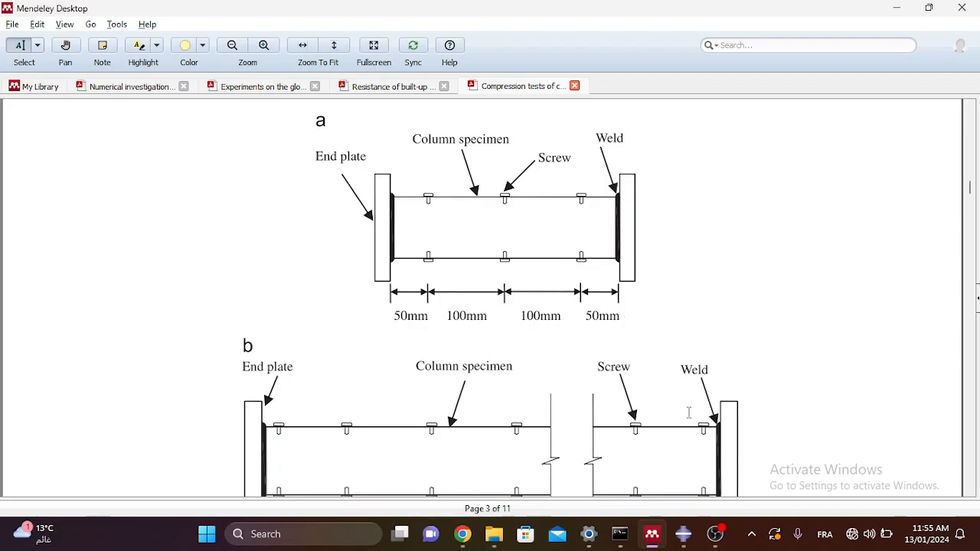
{"action": "left_click", "coordinate": [691, 548]}
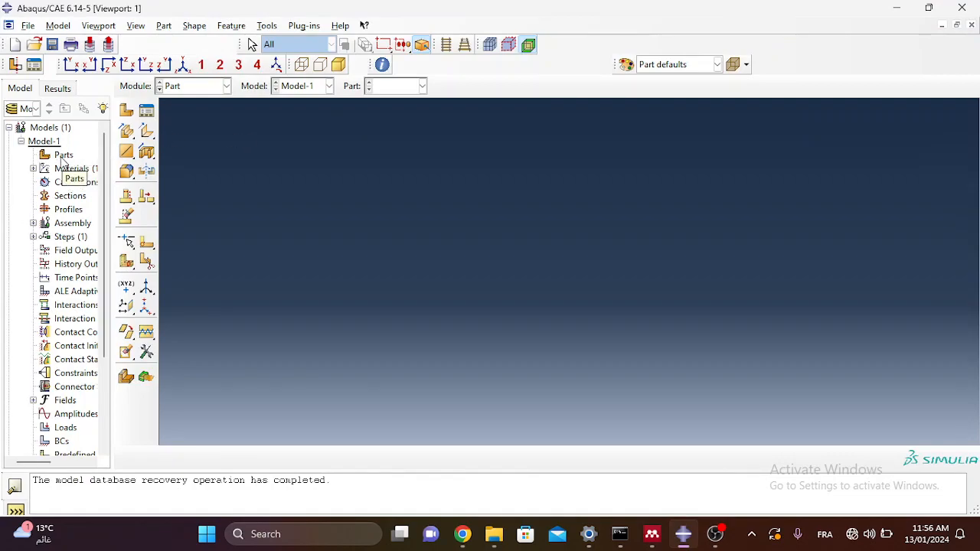
Step: Define Part-1 as a 3D deformable planar shell and start its blank section sketch
{"action": "double_click", "coordinate": [62, 158]}
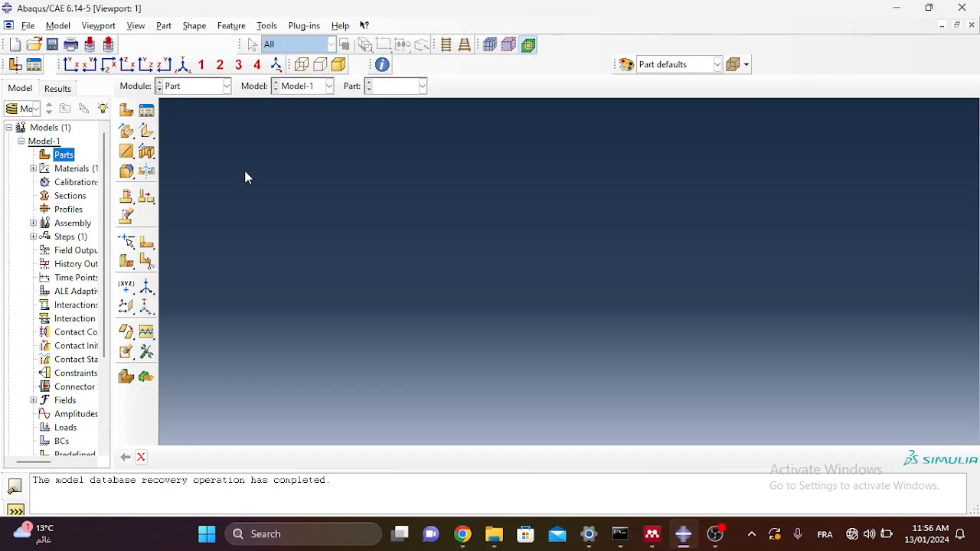
{"action": "double_click", "coordinate": [64, 156]}
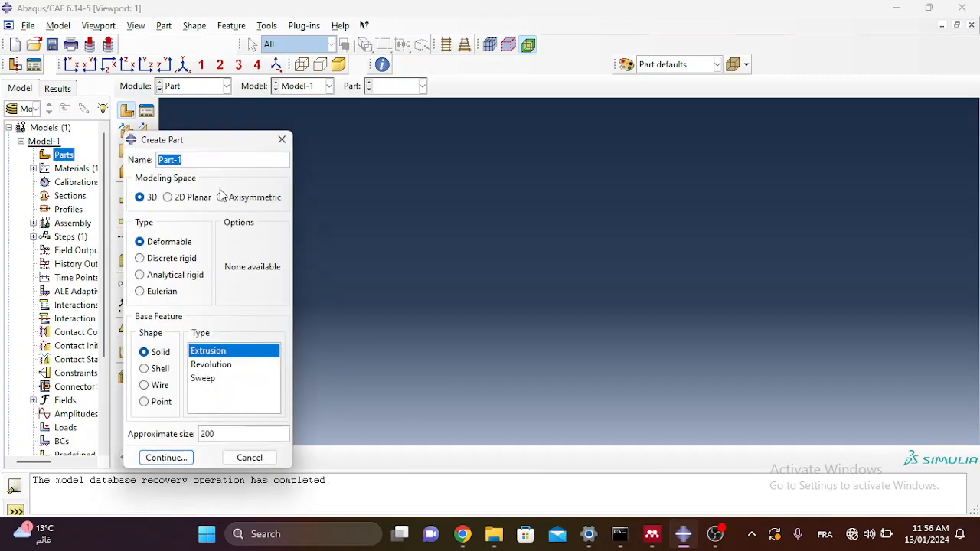
{"action": "left_click_drag", "start_coordinate": [201, 153], "coordinate": [245, 132]}
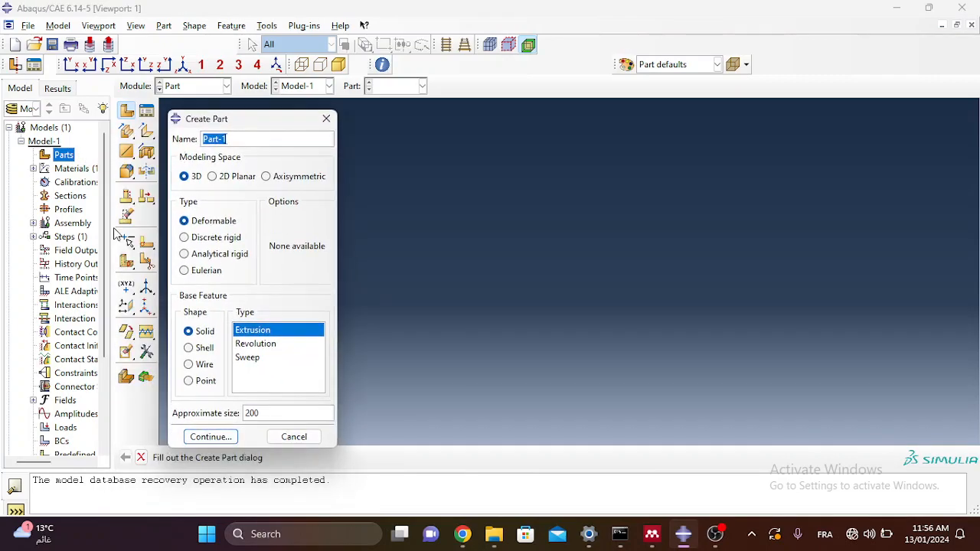
{"action": "left_click", "coordinate": [195, 351]}
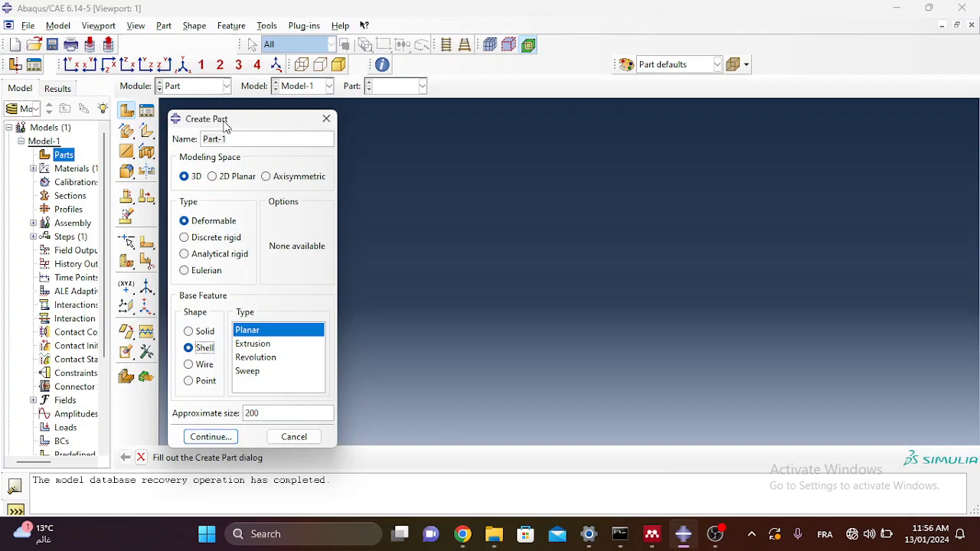
{"action": "left_click_drag", "start_coordinate": [225, 123], "coordinate": [256, 113]}
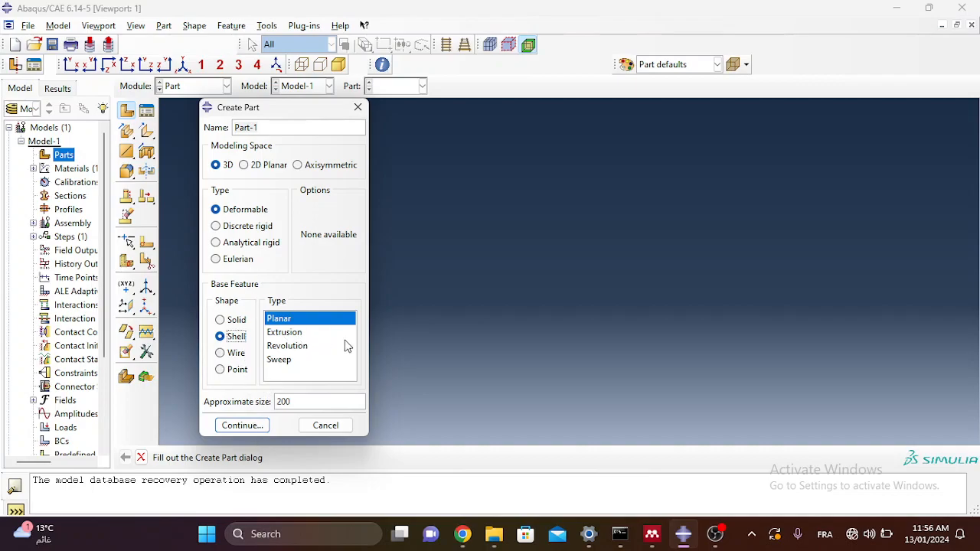
{"action": "left_click", "coordinate": [243, 428]}
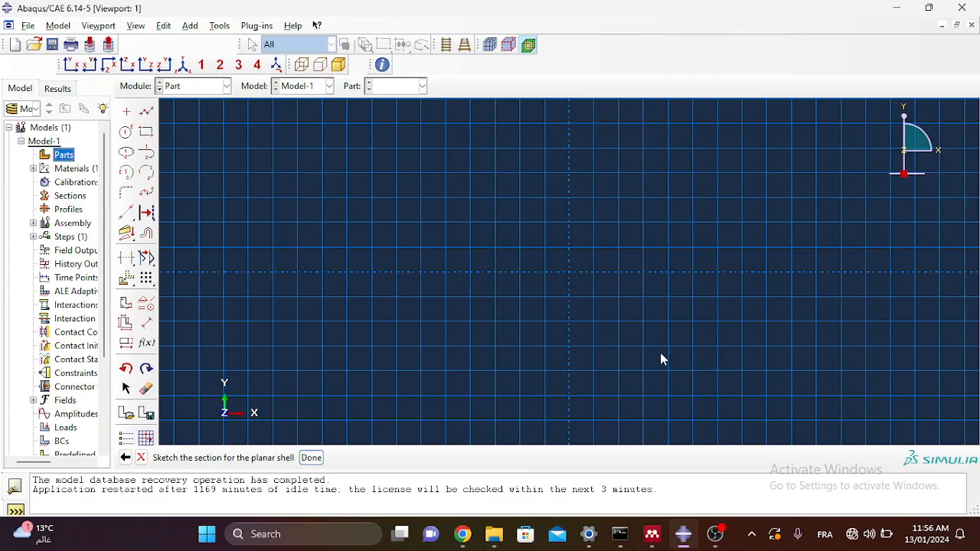
Step: Check the section dimensions in the paper's Table 1, then minimize Mendeley
{"action": "left_click", "coordinate": [653, 533]}
{"action": "scroll", "coordinate": [600, 284], "scroll_direction": "up", "scroll_amount": 10}
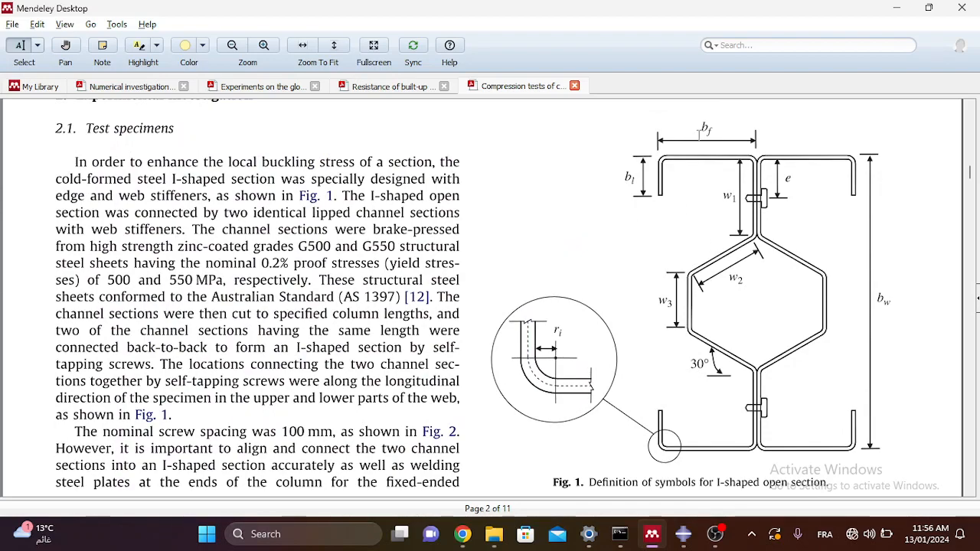
{"action": "scroll", "coordinate": [554, 240], "scroll_direction": "down", "scroll_amount": 10}
{"action": "scroll", "coordinate": [496, 239], "scroll_direction": "down", "scroll_amount": 5}
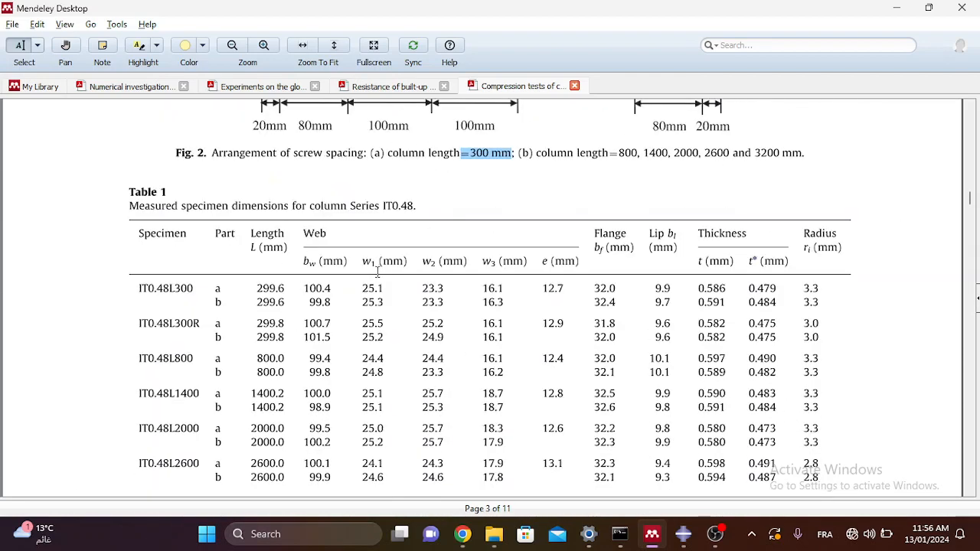
{"action": "left_click", "coordinate": [896, 9]}
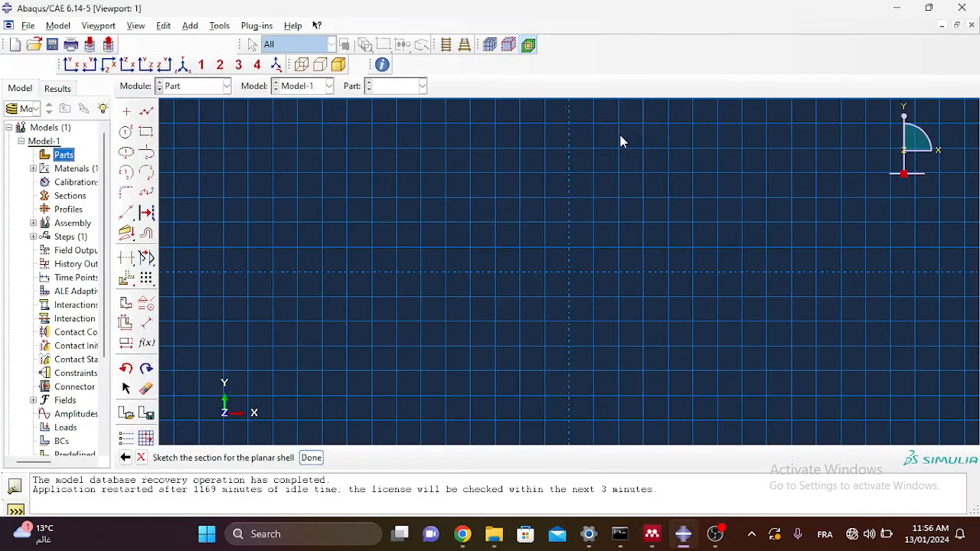
Step: Import sketch OI-10-B4 into the section and dismiss the 'Section must be closed' errors
{"action": "left_click", "coordinate": [126, 414]}
{"action": "left_click", "coordinate": [27, 262]}
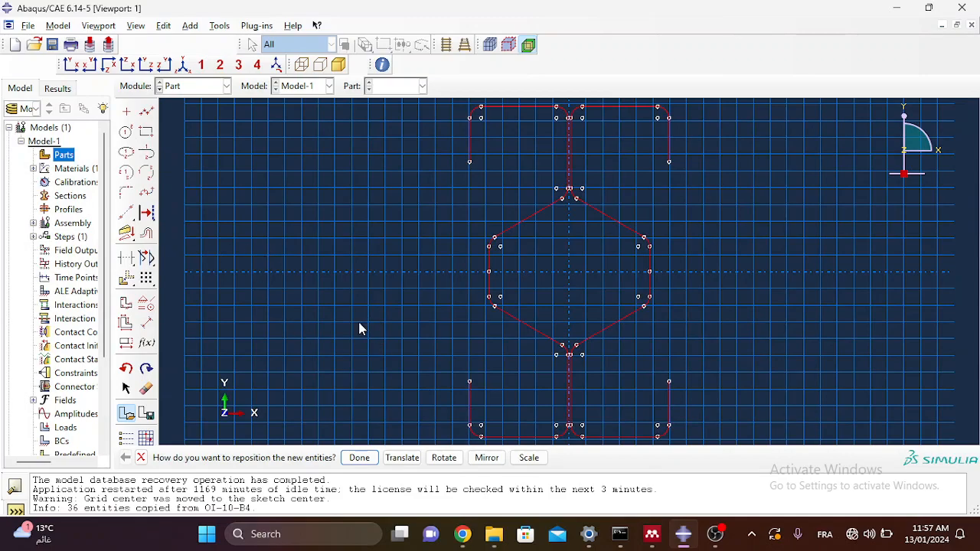
{"action": "left_click", "coordinate": [359, 457]}
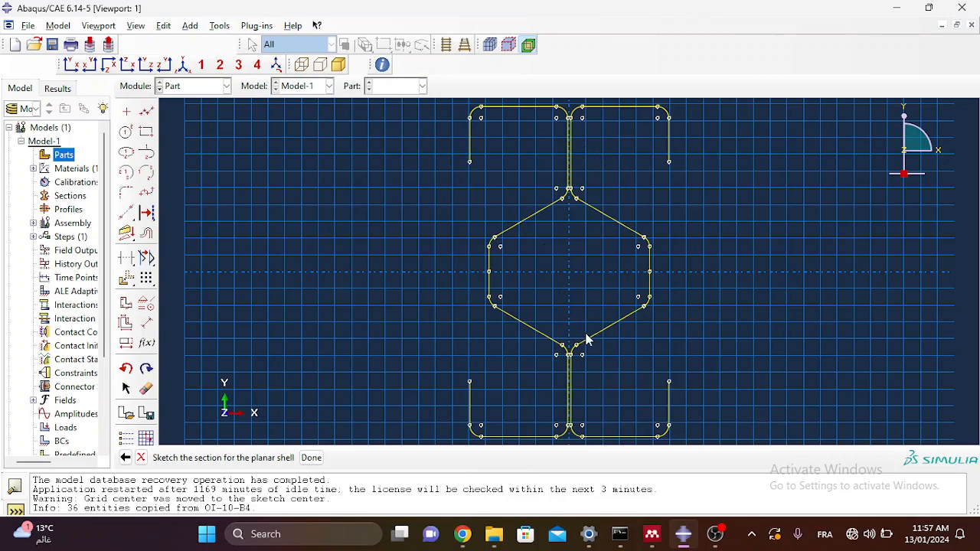
{"action": "left_click", "coordinate": [311, 458]}
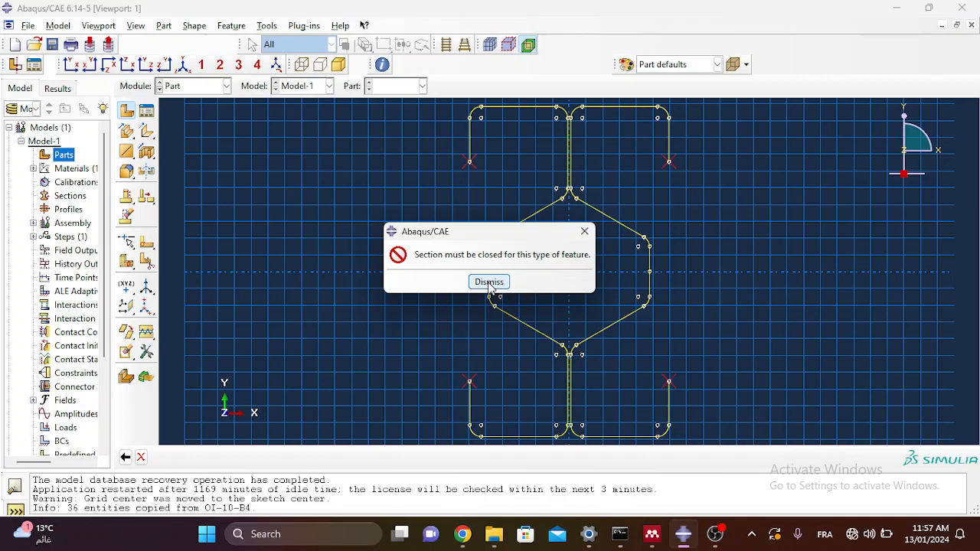
{"action": "left_click", "coordinate": [489, 283]}
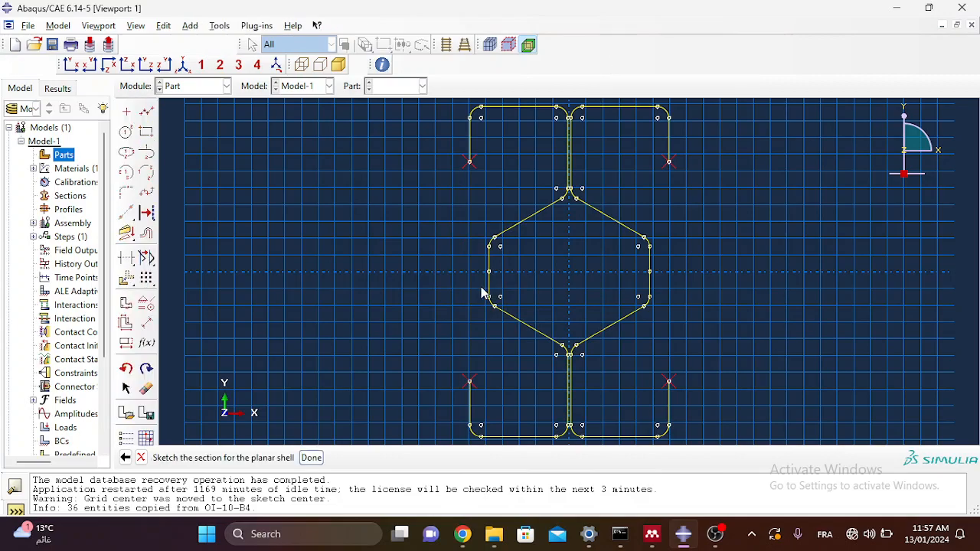
{"action": "left_click", "coordinate": [311, 458]}
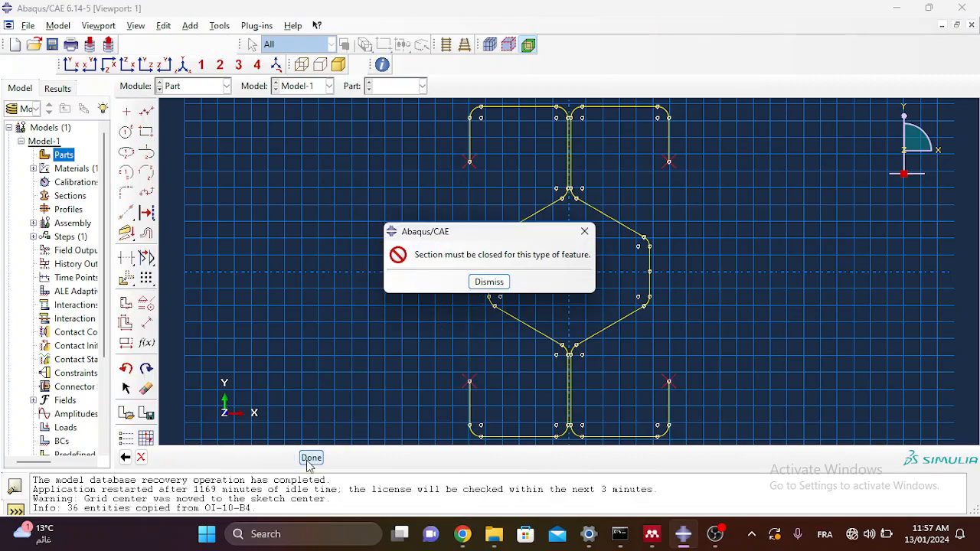
{"action": "left_click", "coordinate": [489, 282]}
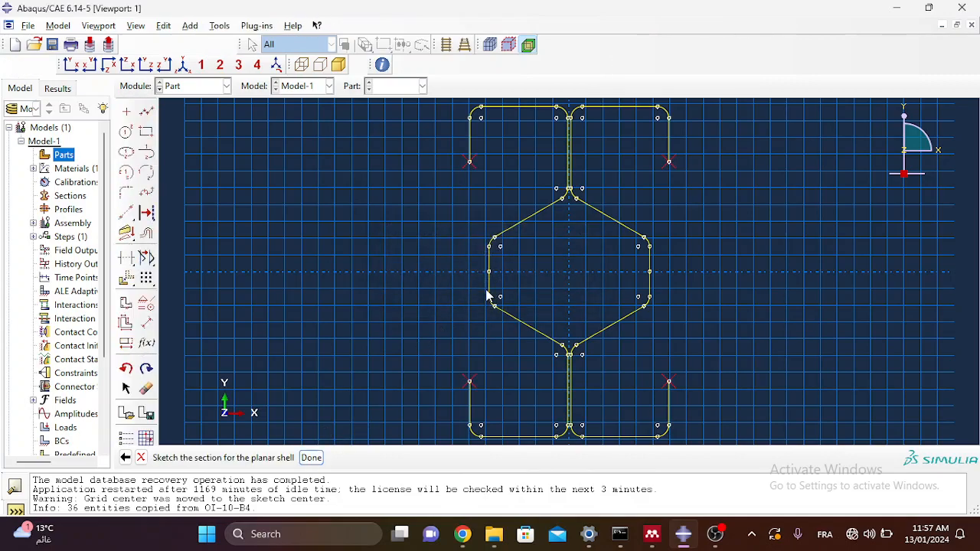
{"action": "scroll", "coordinate": [481, 164], "scroll_direction": "up", "scroll_amount": 5}
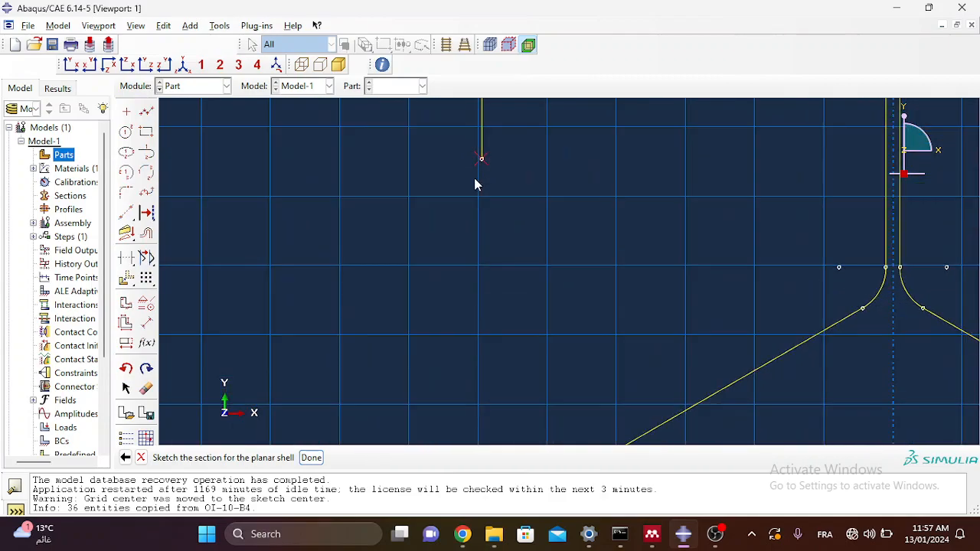
{"action": "scroll", "coordinate": [467, 201], "scroll_direction": "down", "scroll_amount": 4}
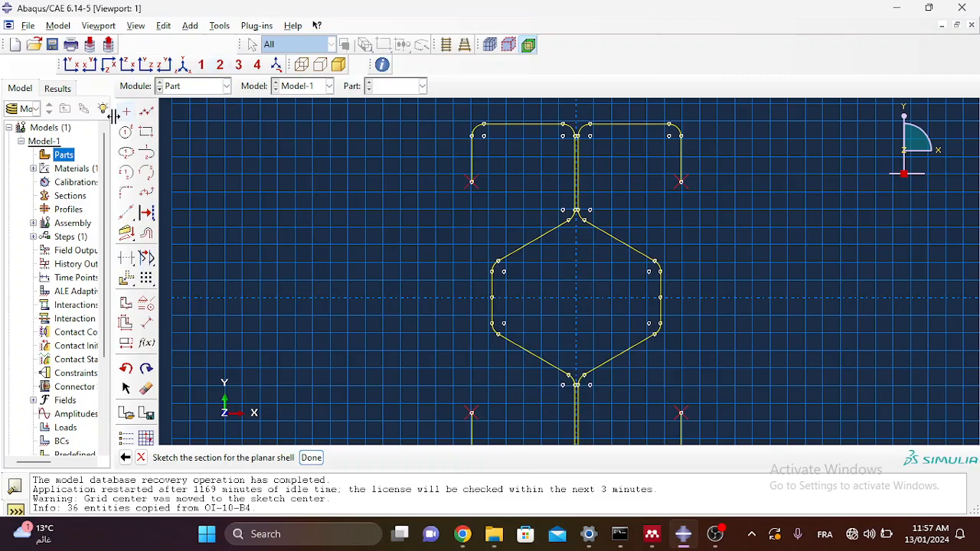
Step: Restart Part-1 as a 3D deformable shell extrusion using the OI-10-B4 sketch
{"action": "double_click", "coordinate": [66, 156]}
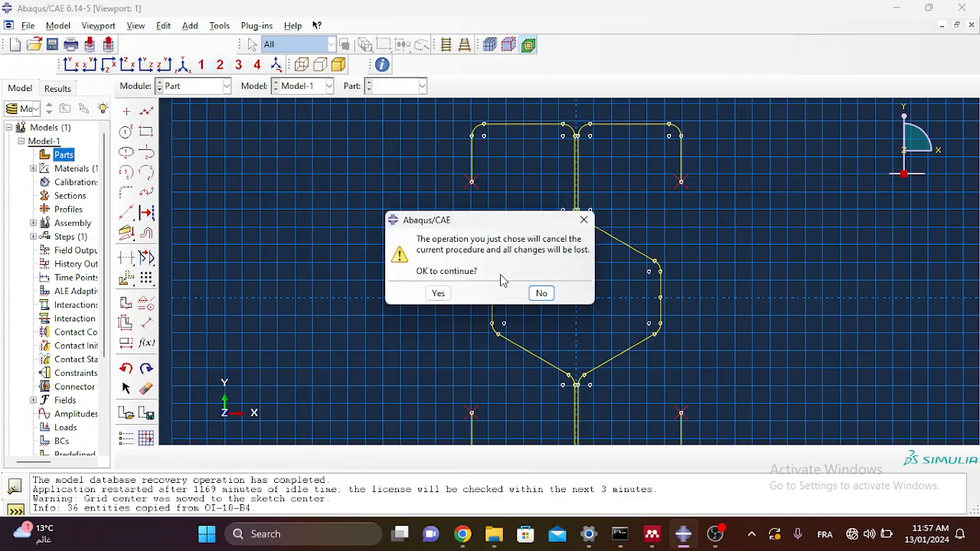
{"action": "left_click", "coordinate": [438, 295]}
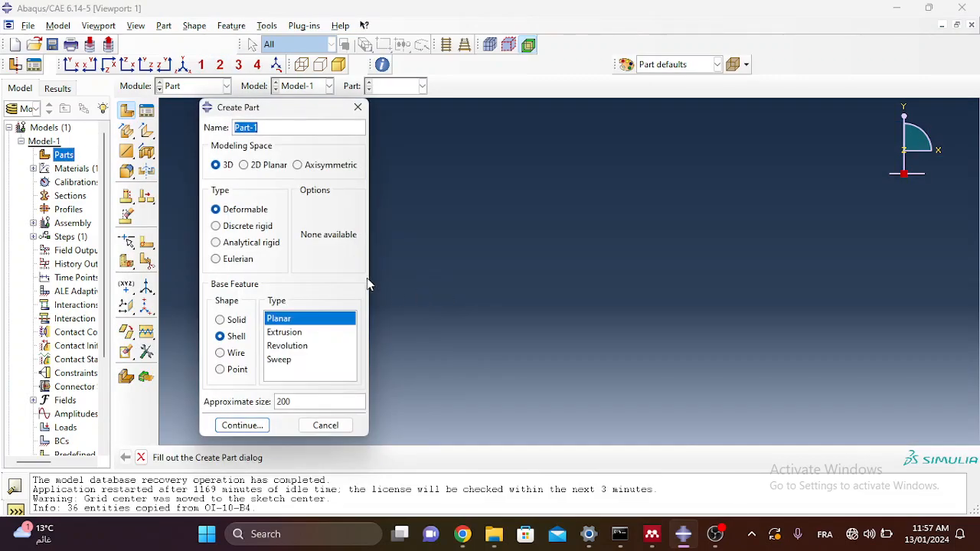
{"action": "left_click", "coordinate": [278, 334]}
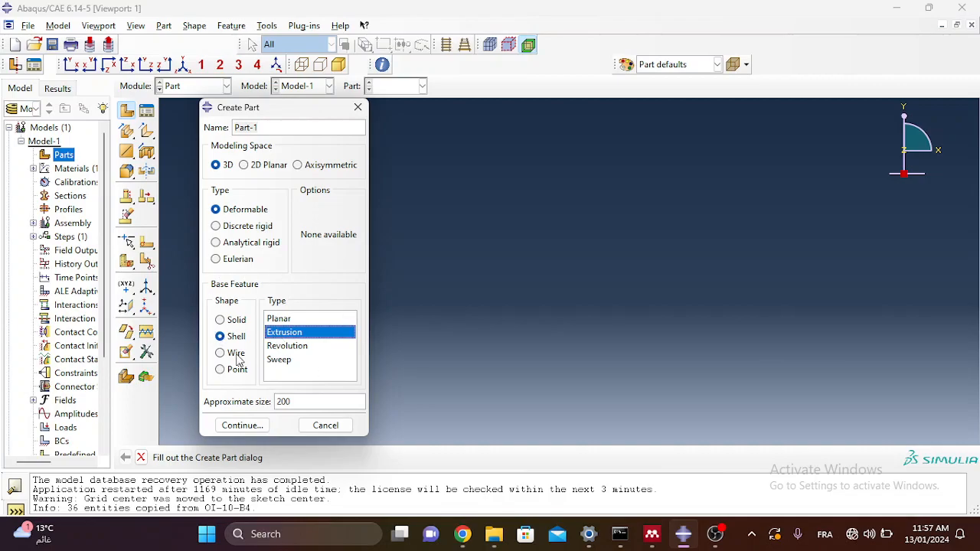
{"action": "left_click", "coordinate": [238, 427]}
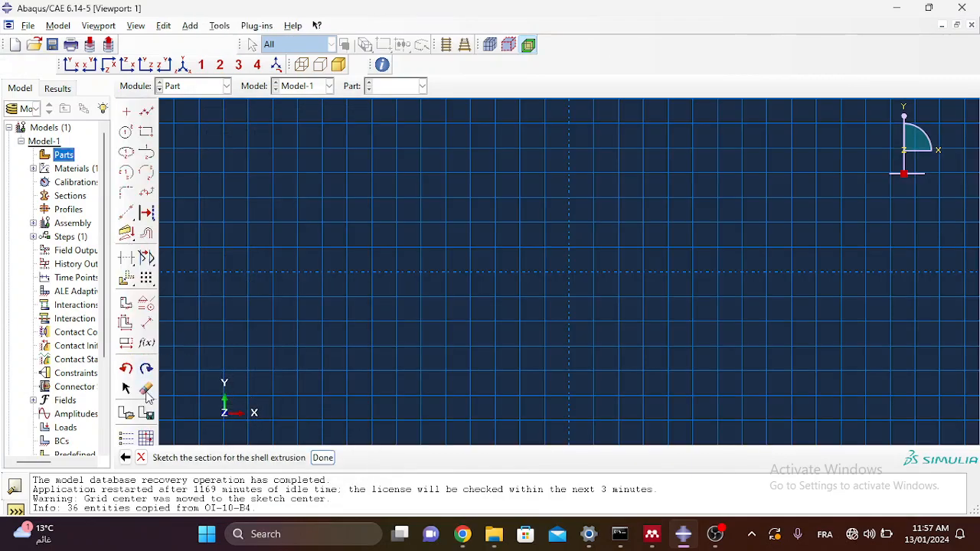
{"action": "left_click", "coordinate": [128, 413]}
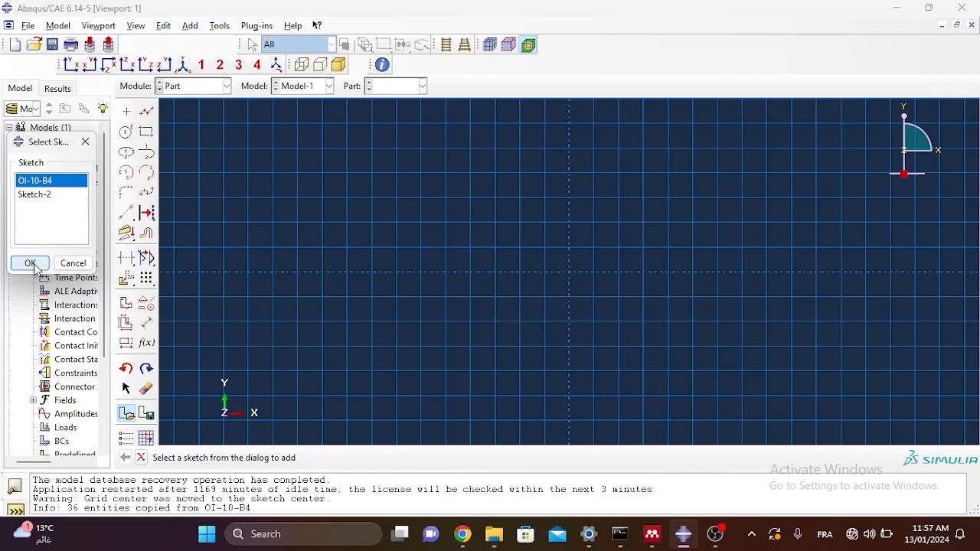
{"action": "left_click", "coordinate": [34, 264]}
{"action": "left_click", "coordinate": [359, 457]}
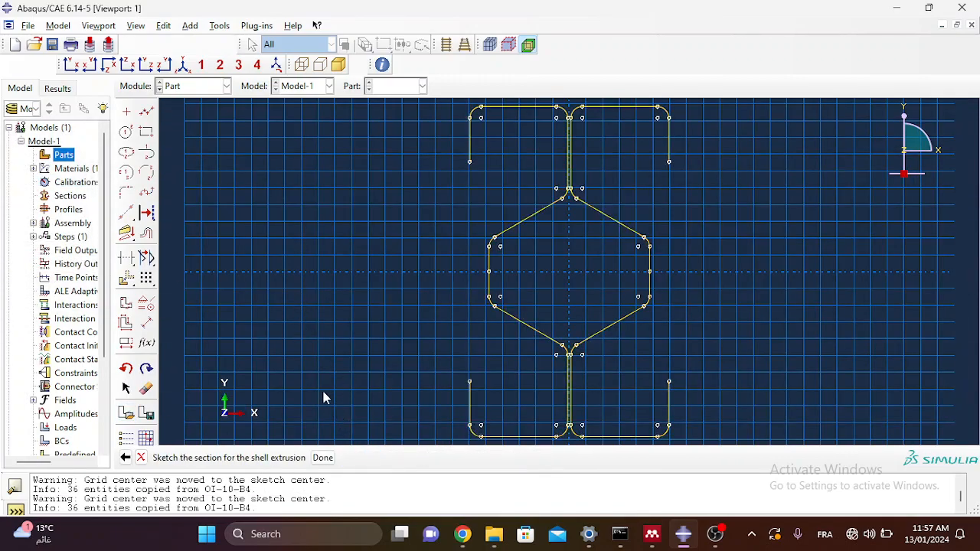
{"action": "left_click", "coordinate": [326, 461]}
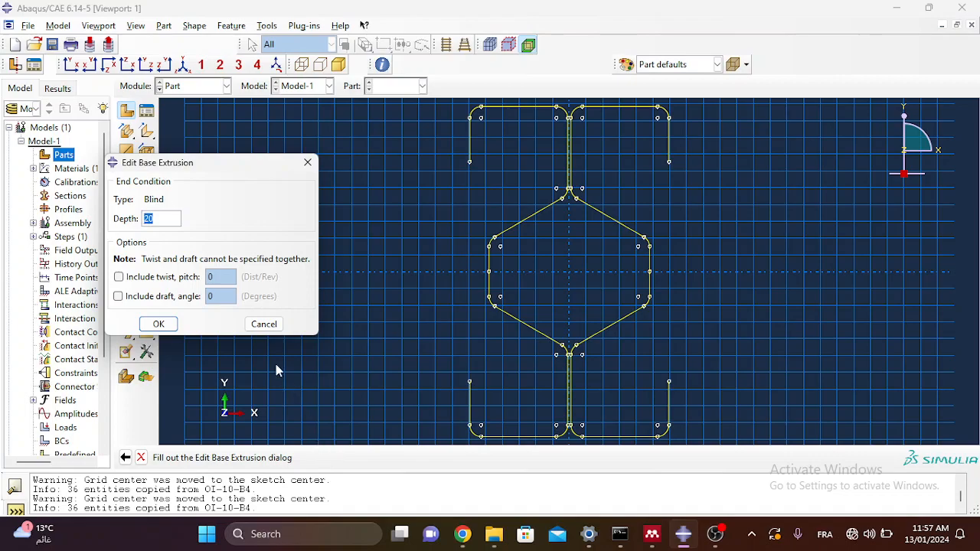
Step: Confirm the column length in the paper and extrude the section to depth 300
{"action": "left_click_drag", "start_coordinate": [210, 165], "coordinate": [316, 166]}
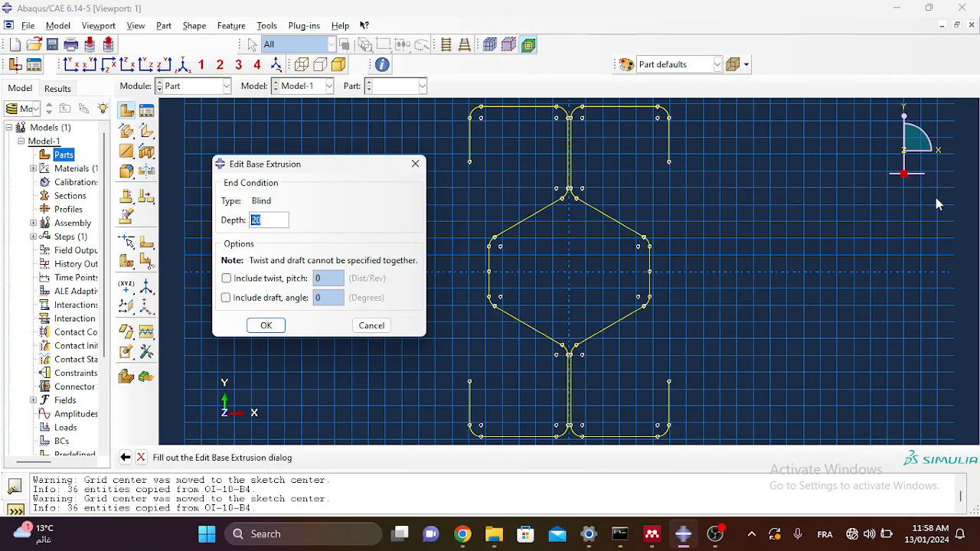
{"action": "left_click", "coordinate": [652, 533]}
{"action": "scroll", "coordinate": [512, 227], "scroll_direction": "up", "scroll_amount": 5}
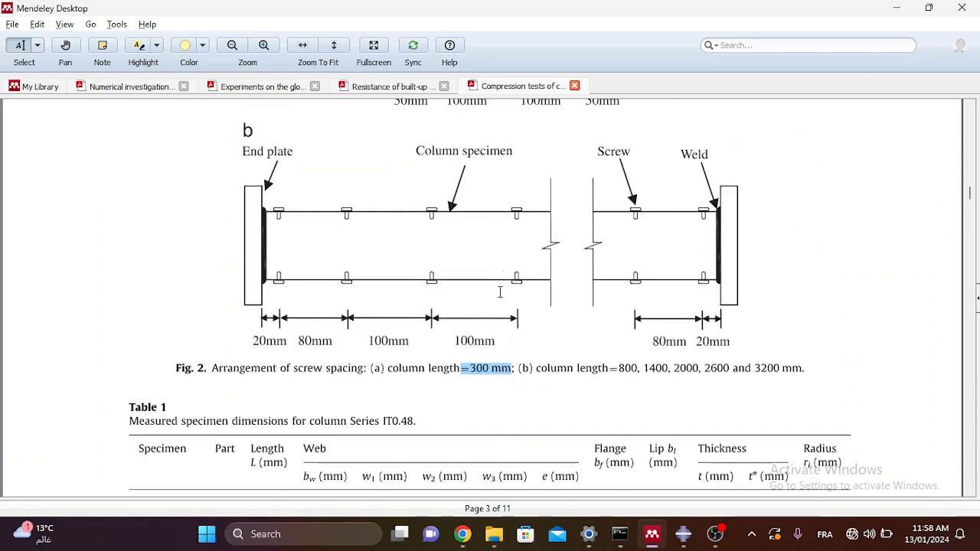
{"action": "scroll", "coordinate": [490, 397], "scroll_direction": "up", "scroll_amount": 1}
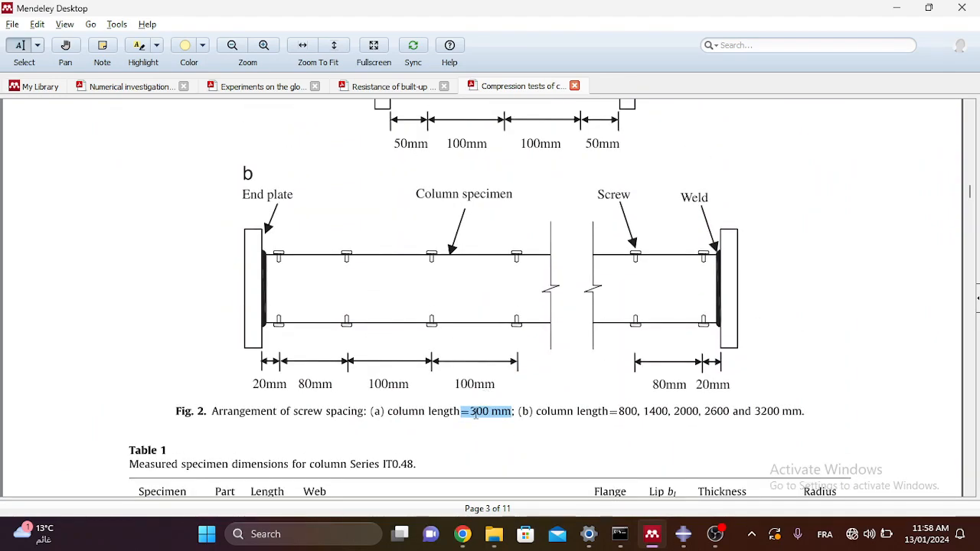
{"action": "left_click", "coordinate": [896, 8]}
{"action": "type", "text": "100"}
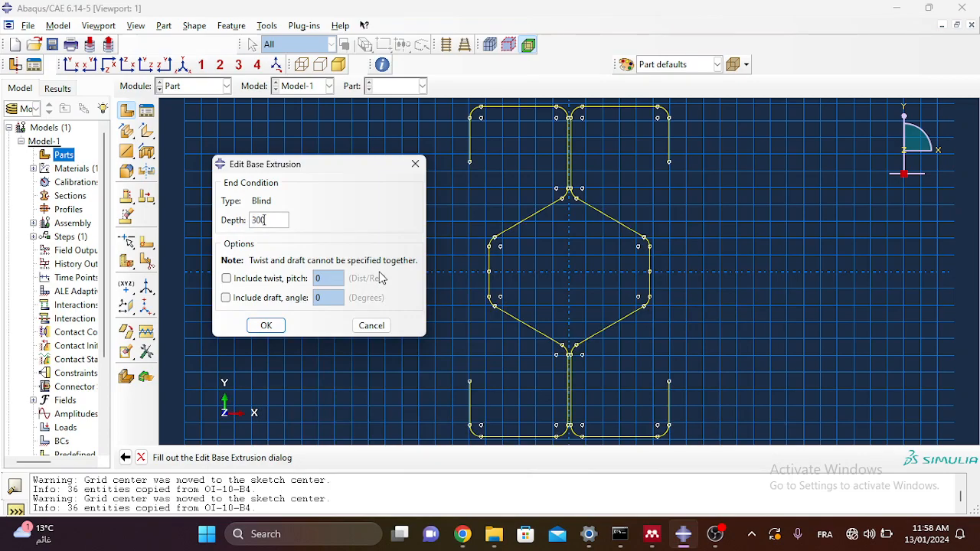
{"action": "left_click", "coordinate": [265, 325]}
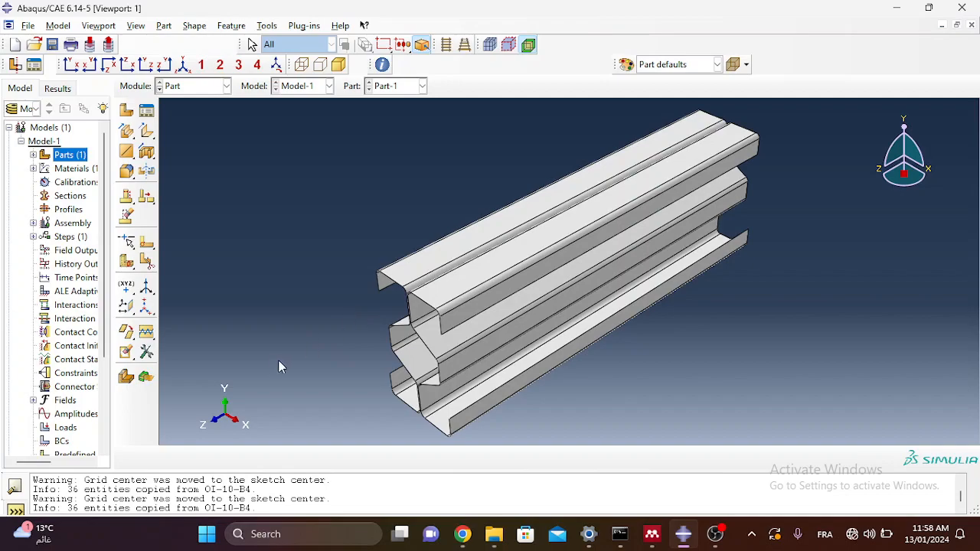
Step: Zoom on the extruded column and bring up the Module dropdown
{"action": "scroll", "coordinate": [369, 325], "scroll_direction": "up", "scroll_amount": 1}
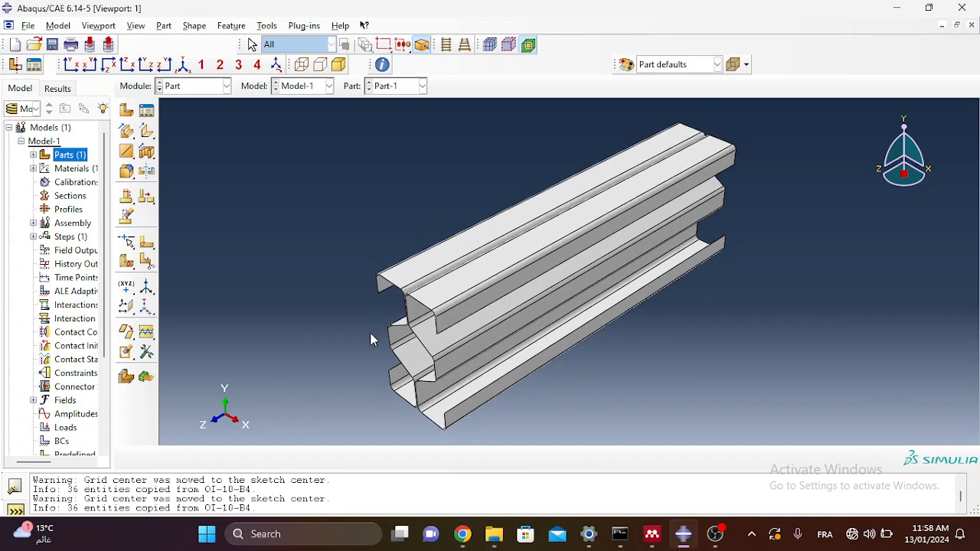
{"action": "scroll", "coordinate": [370, 339], "scroll_direction": "down", "scroll_amount": 1}
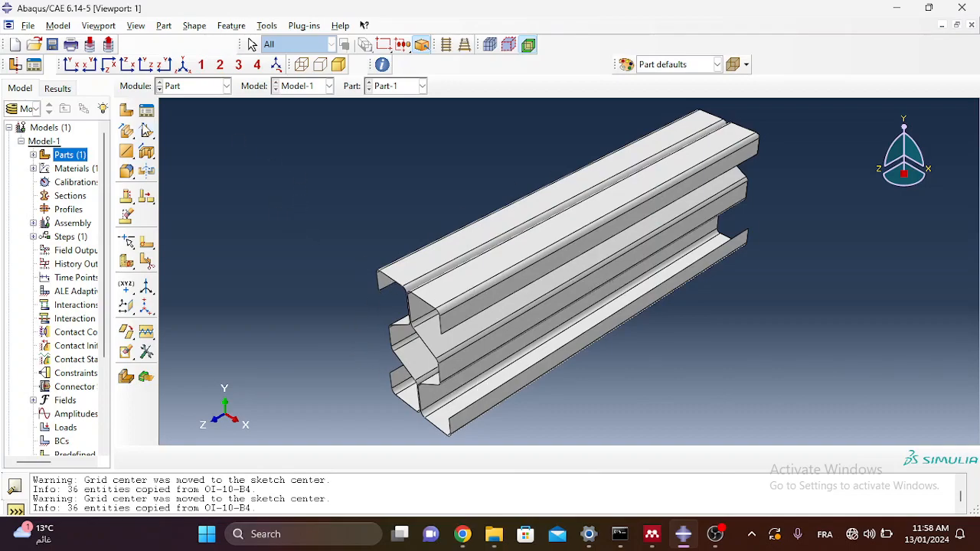
{"action": "left_click", "coordinate": [212, 86]}
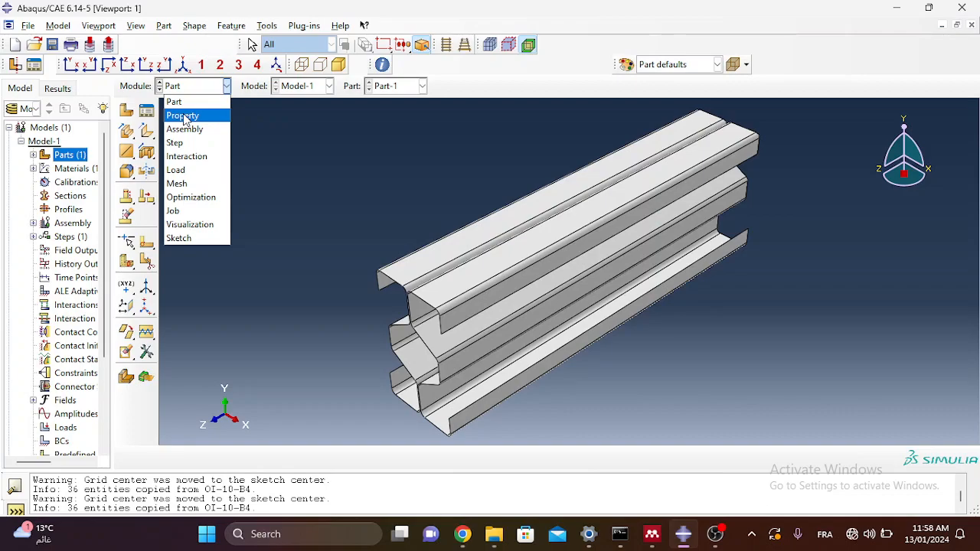
Step: In the Property module, create Material-2 with elastic modulus 210000 and Poisson's ratio 0.3
{"action": "left_click", "coordinate": [184, 117]}
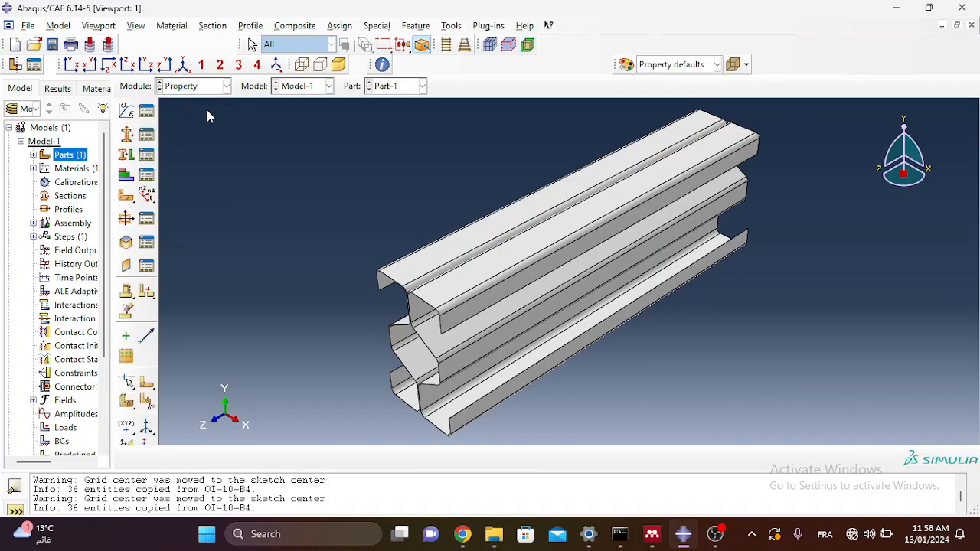
{"action": "left_click", "coordinate": [132, 114]}
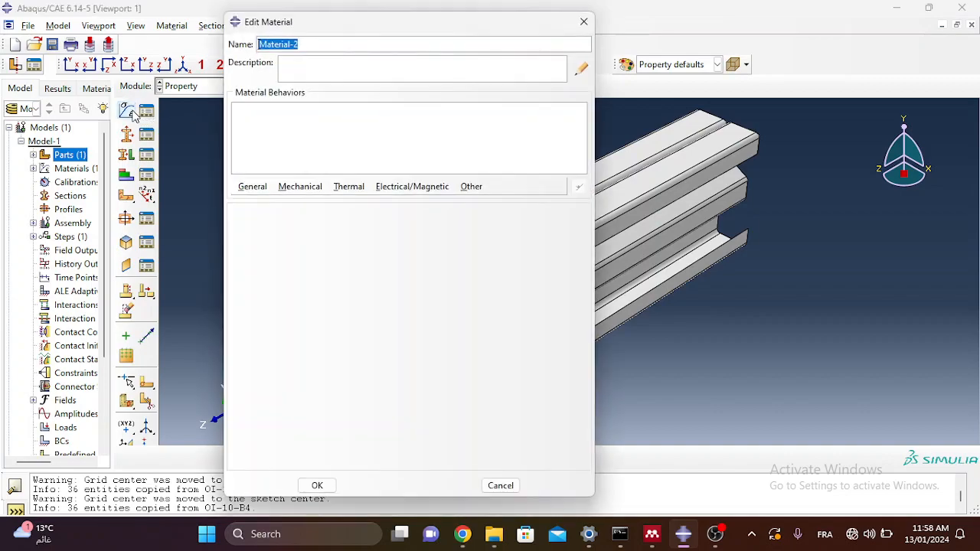
{"action": "left_click", "coordinate": [301, 192]}
{"action": "mouse_move", "coordinate": [307, 202]}
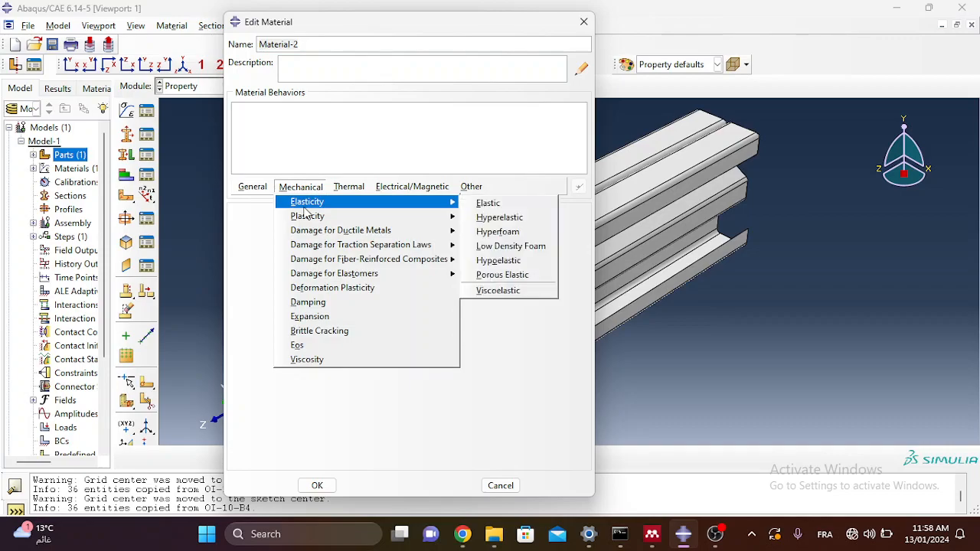
{"action": "left_click", "coordinate": [501, 205]}
{"action": "left_click", "coordinate": [286, 382]}
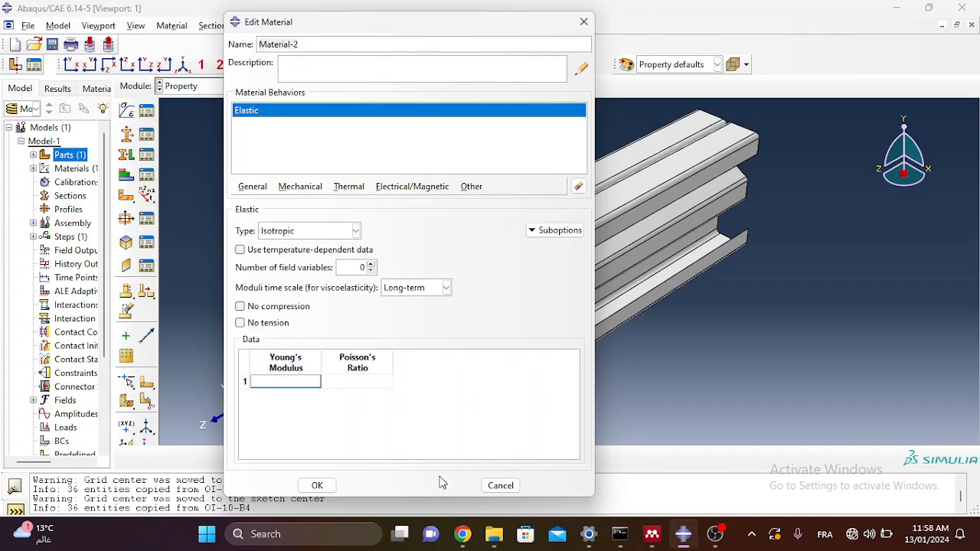
{"action": "type", "text": "210000"}
{"action": "key", "text": "Tab"}
{"action": "type", "text": "0"}
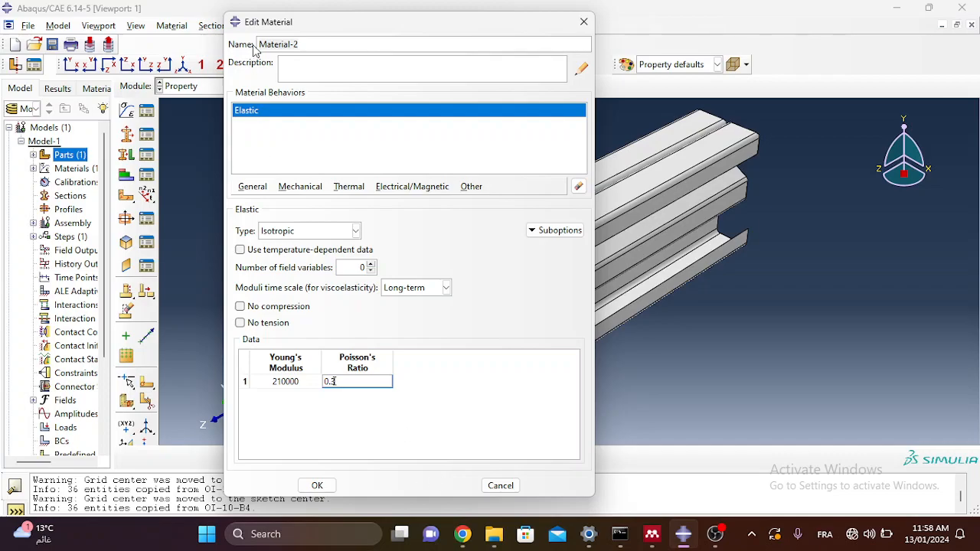
Step: Add plasticity with yield stress 600 at plastic strain 0 and save Material-2
{"action": "left_click", "coordinate": [299, 190]}
{"action": "mouse_move", "coordinate": [307, 215]}
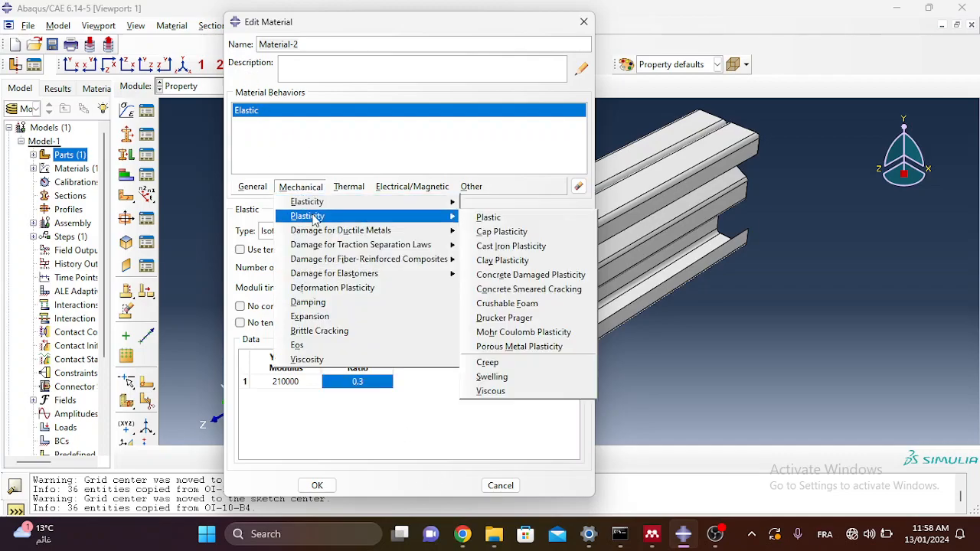
{"action": "left_click", "coordinate": [494, 216]}
{"action": "left_click", "coordinate": [297, 344]}
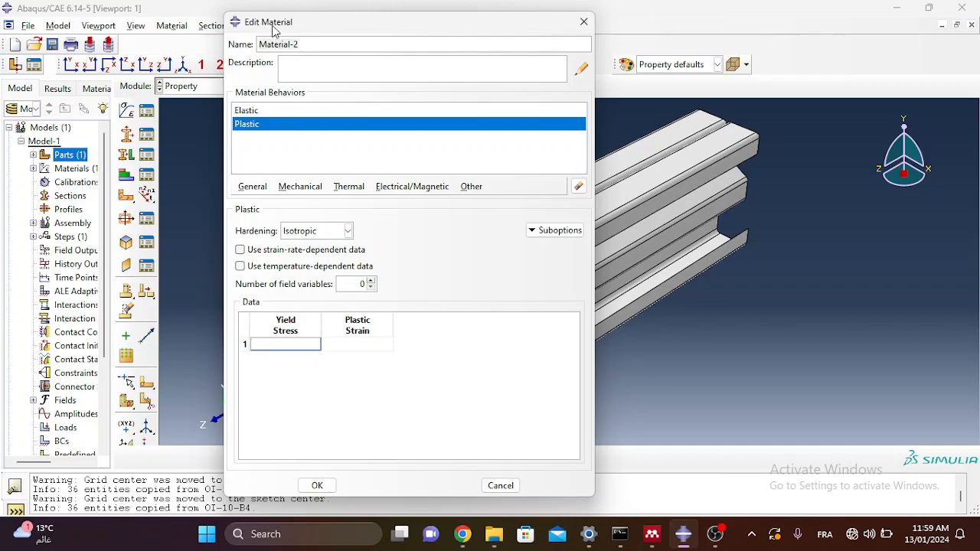
{"action": "mouse_move", "coordinate": [281, 29]}
{"action": "left_mouse_down"}
{"action": "mouse_move", "coordinate": [273, 23]}
{"action": "mouse_move", "coordinate": [266, 36]}
{"action": "left_mouse_up"}
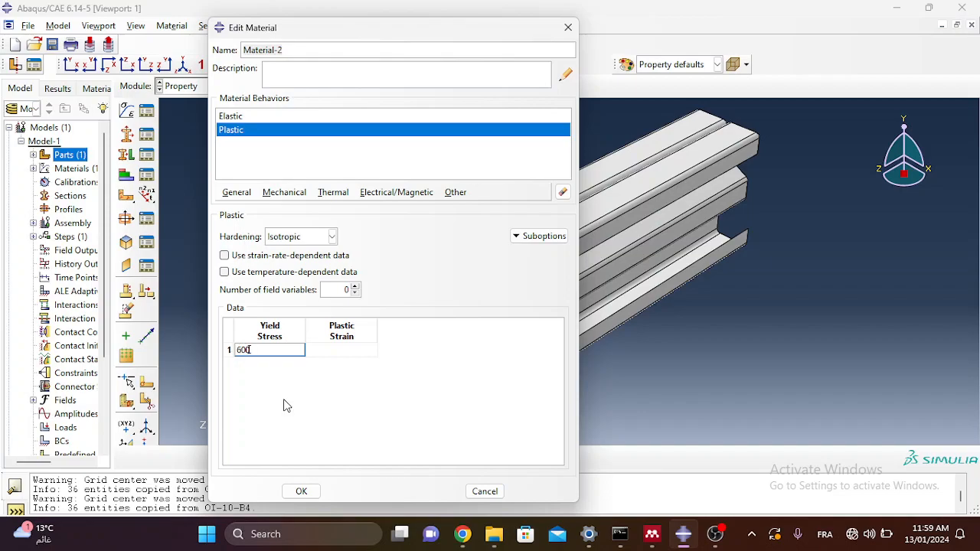
{"action": "key", "text": "Tab"}
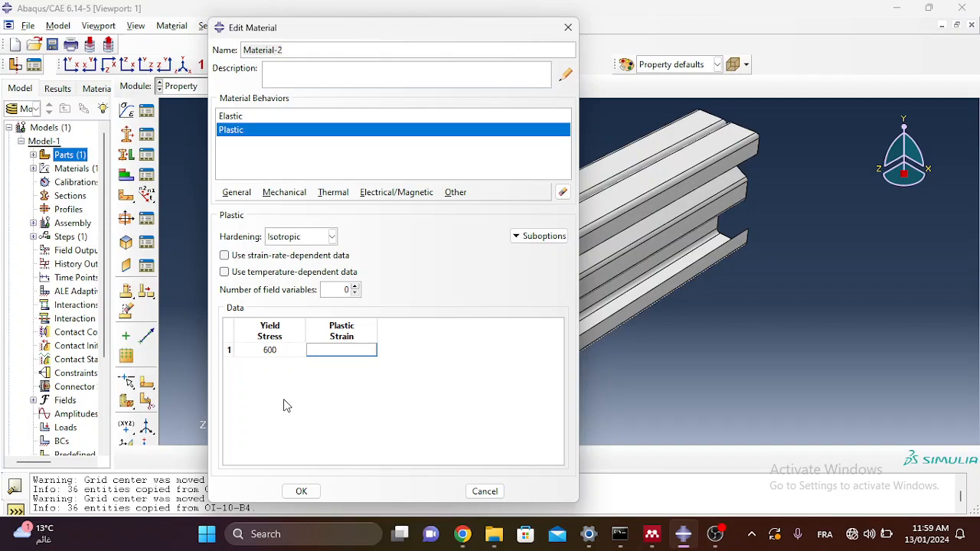
{"action": "left_click", "coordinate": [312, 488]}
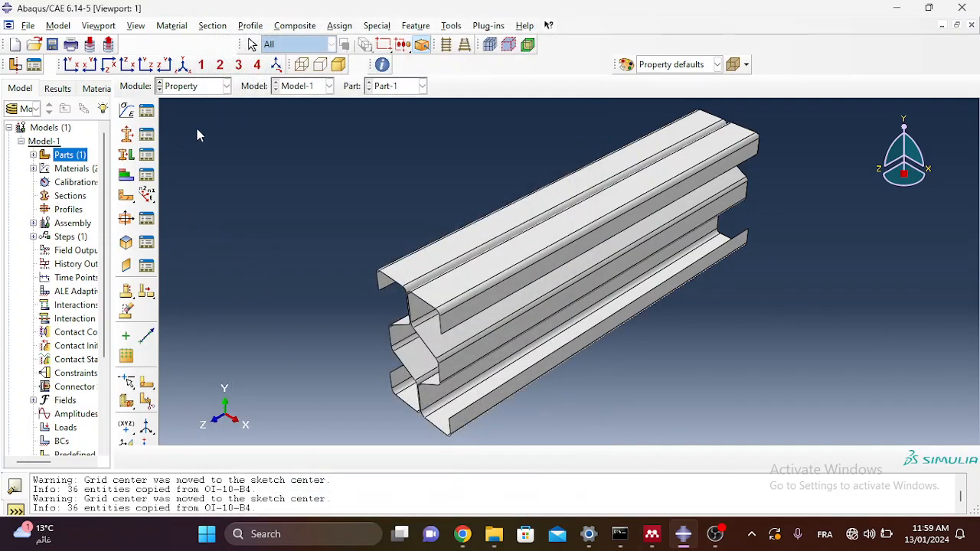
Step: Create Section-1 as a homogeneous shell section of thickness 1 using Material-1
{"action": "left_click", "coordinate": [127, 135]}
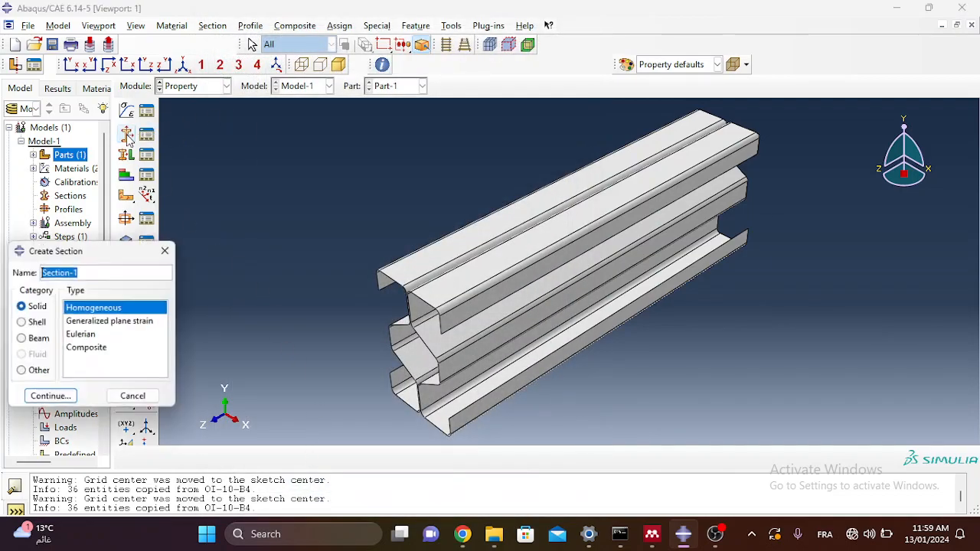
{"action": "left_click", "coordinate": [36, 323]}
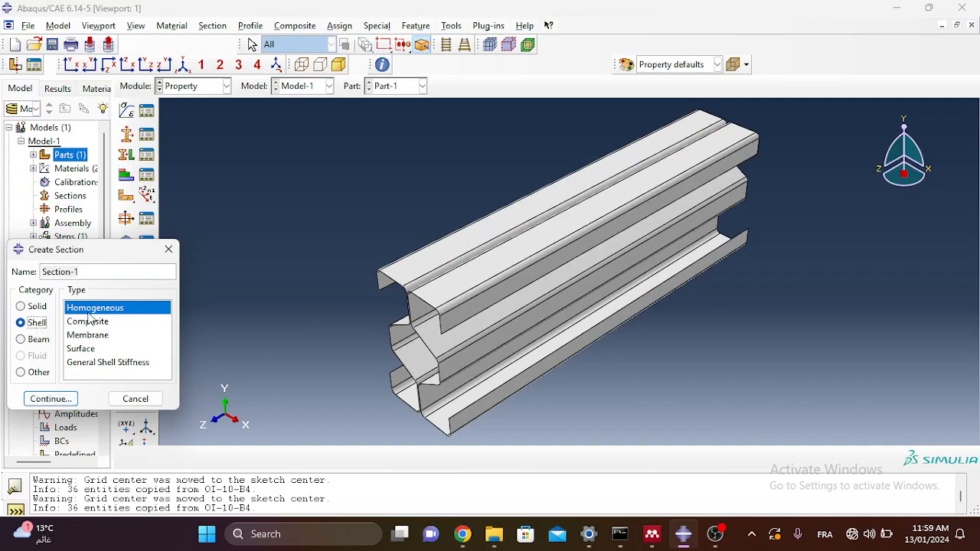
{"action": "left_click", "coordinate": [67, 404]}
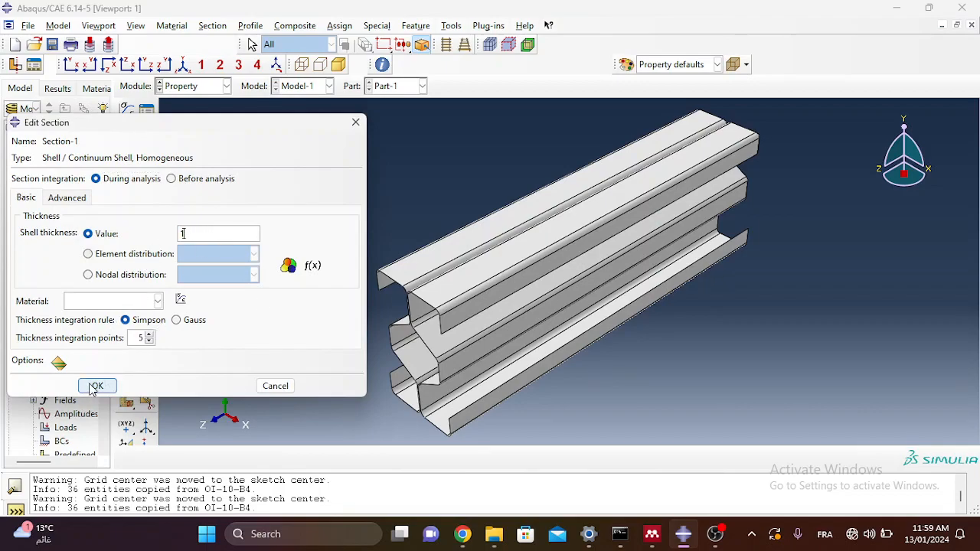
{"action": "left_click", "coordinate": [156, 302]}
{"action": "left_click", "coordinate": [155, 303]}
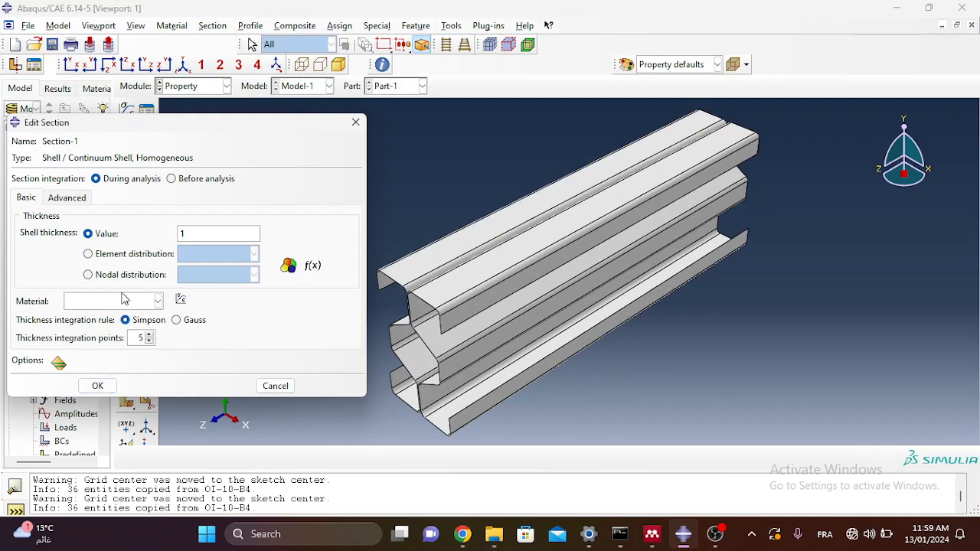
{"action": "left_click", "coordinate": [120, 300]}
{"action": "left_click", "coordinate": [119, 318]}
{"action": "left_click", "coordinate": [98, 386]}
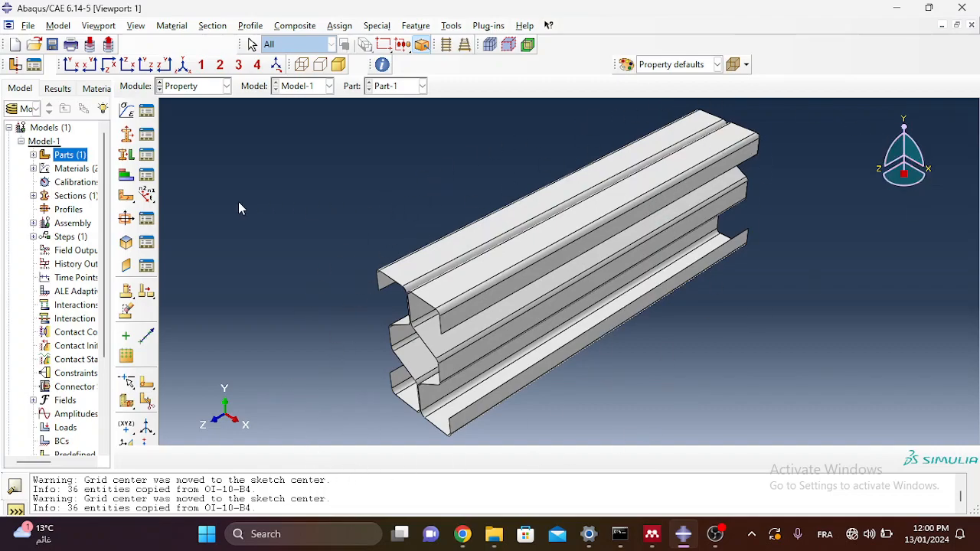
Step: Assign Section-1 to the entire column part with a middle-surface shell offset
{"action": "left_click", "coordinate": [125, 155]}
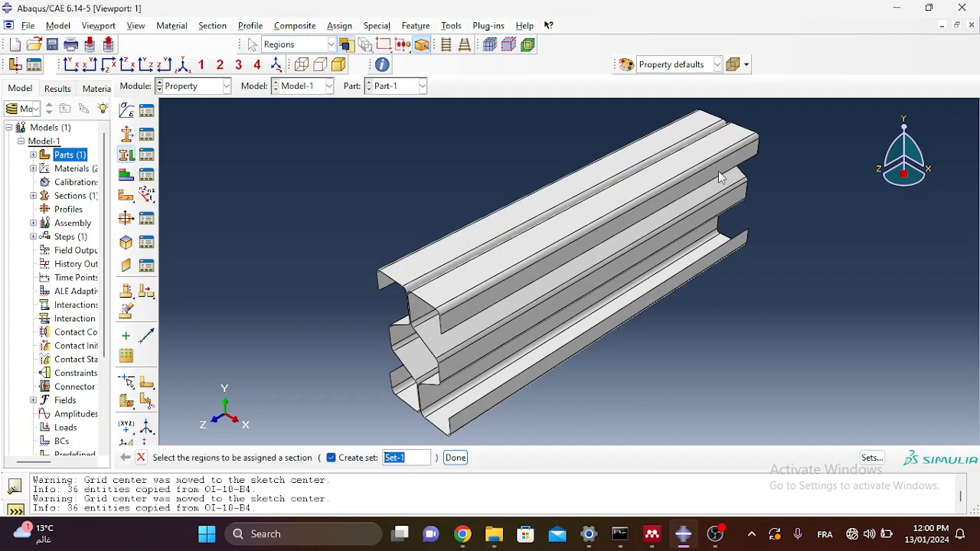
{"action": "left_click_drag", "start_coordinate": [832, 106], "coordinate": [310, 444]}
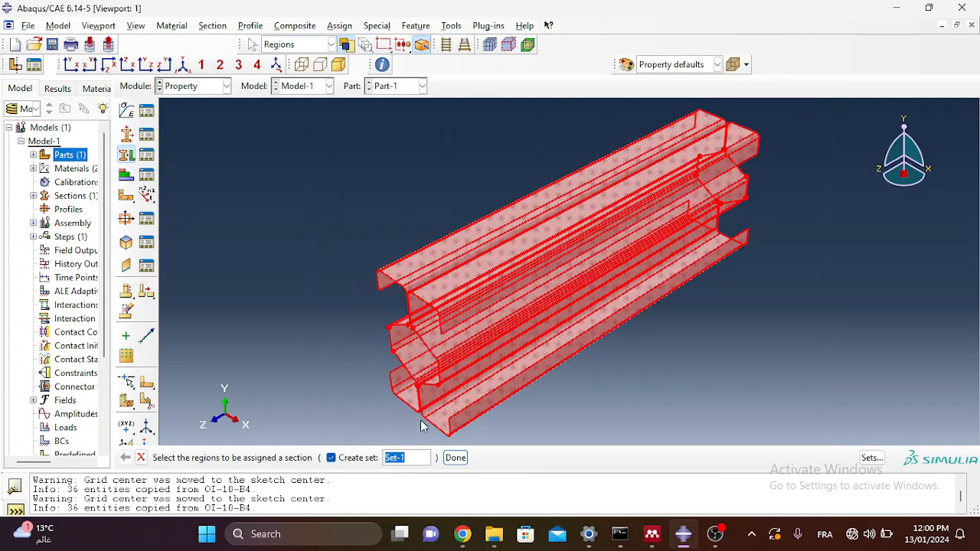
{"action": "left_click", "coordinate": [456, 457]}
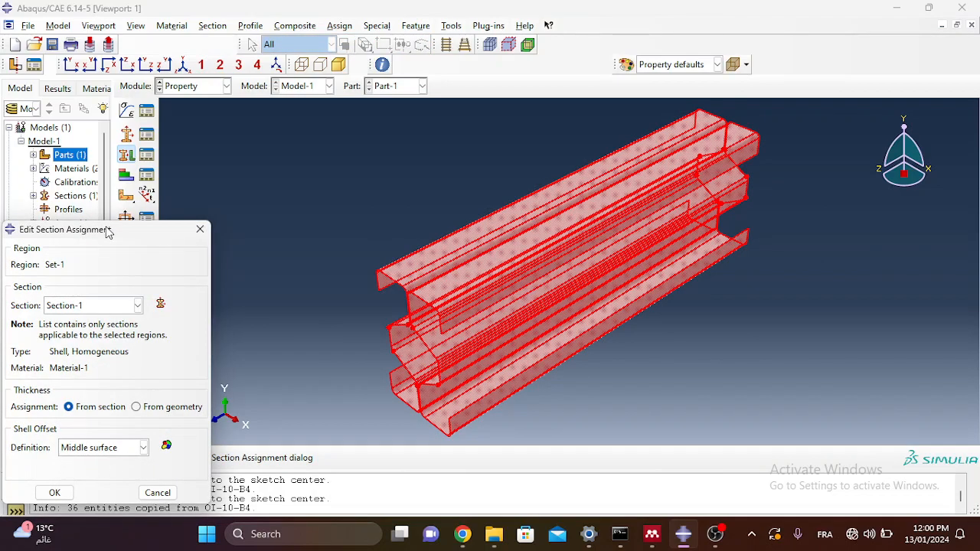
{"action": "left_click_drag", "start_coordinate": [105, 227], "coordinate": [229, 155]}
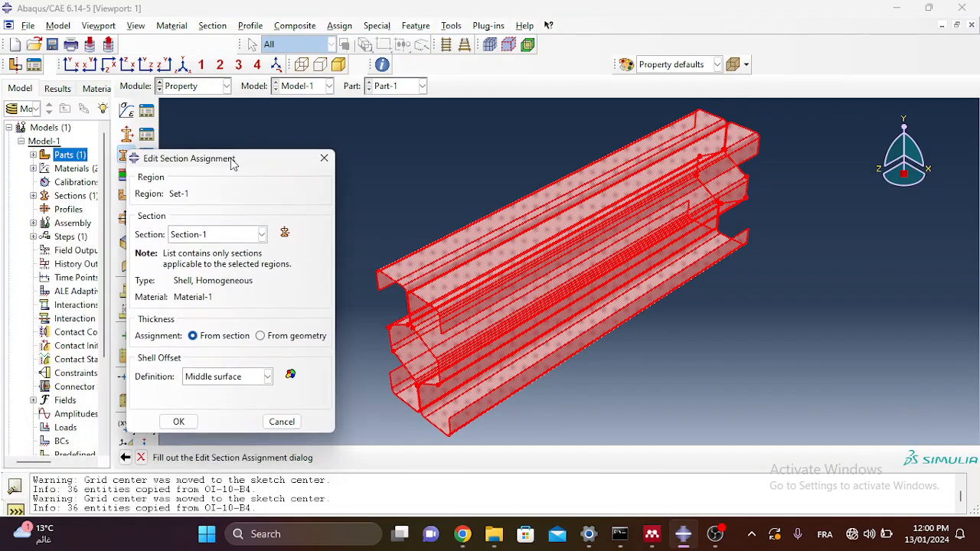
{"action": "left_click", "coordinate": [227, 380]}
{"action": "left_click", "coordinate": [226, 383]}
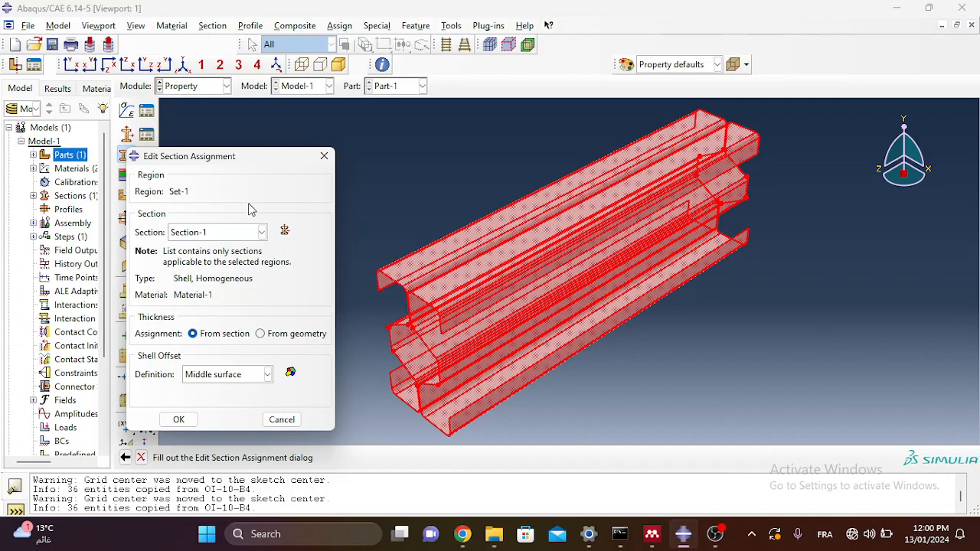
{"action": "left_click_drag", "start_coordinate": [237, 159], "coordinate": [265, 125]}
{"action": "left_click", "coordinate": [205, 386]}
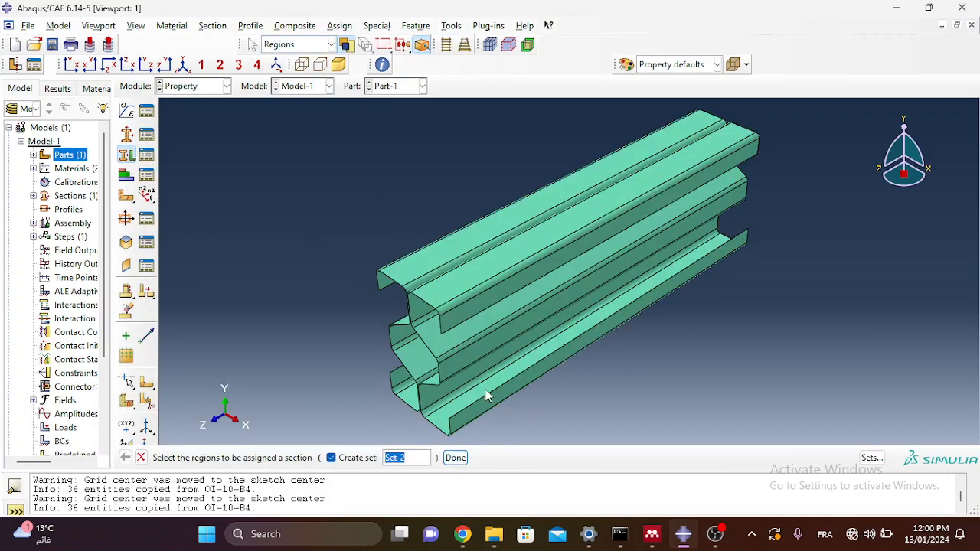
{"action": "left_click", "coordinate": [661, 284]}
{"action": "left_click", "coordinate": [455, 458]}
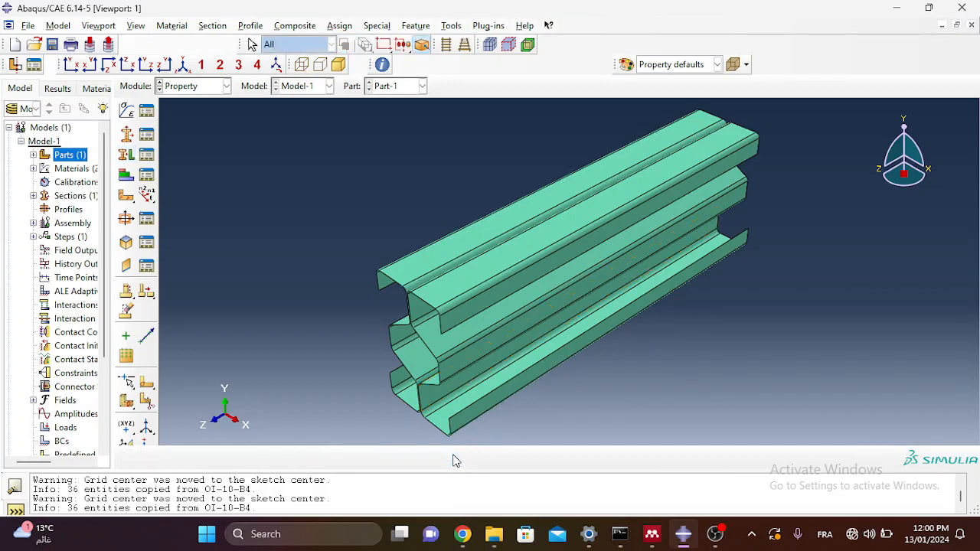
Step: In the Assembly module, add a dependent instance of Part-1
{"action": "left_click", "coordinate": [214, 86]}
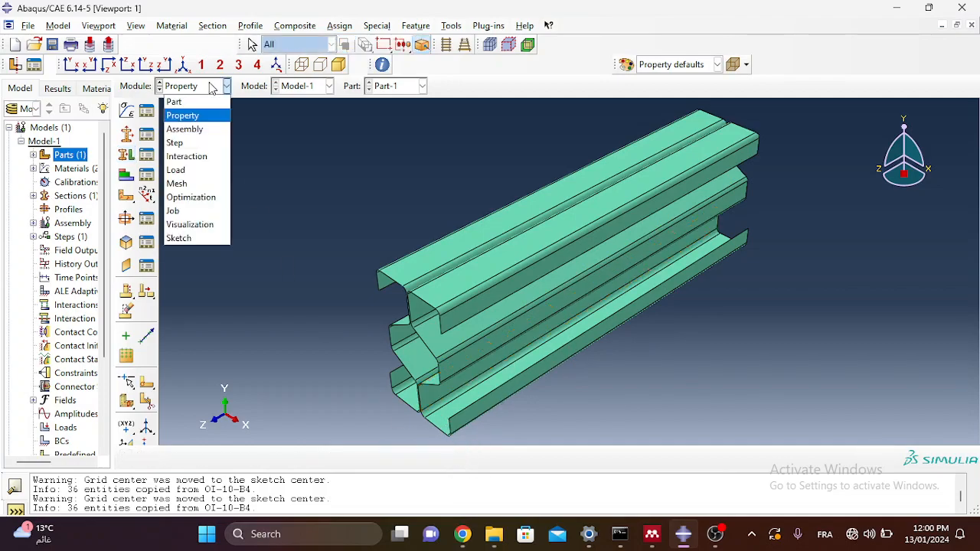
{"action": "left_click", "coordinate": [193, 134]}
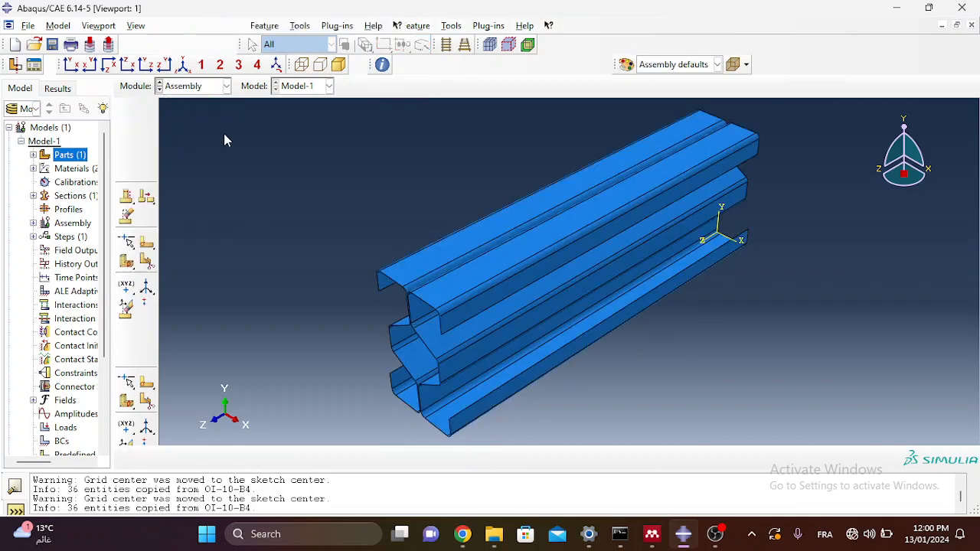
{"action": "left_click", "coordinate": [127, 111]}
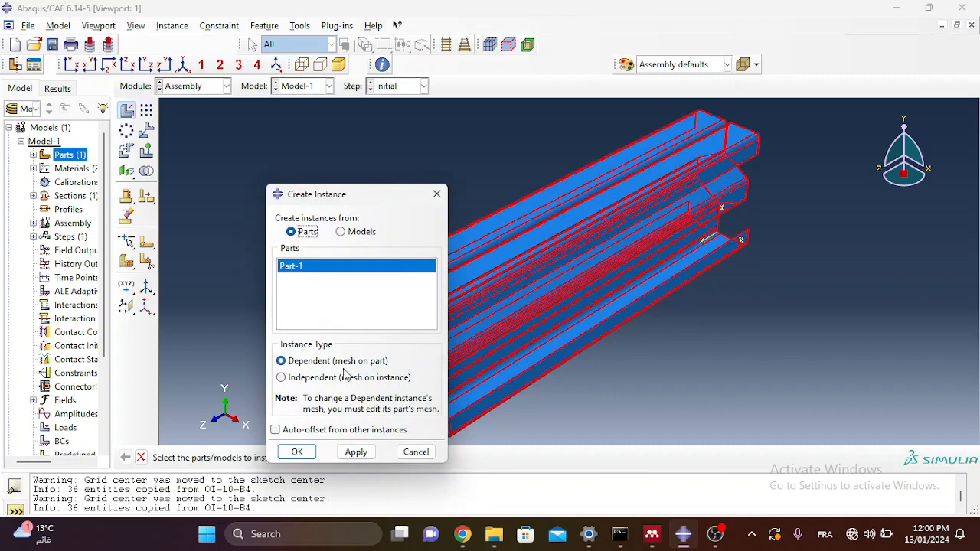
{"action": "left_click_drag", "start_coordinate": [359, 202], "coordinate": [239, 156]}
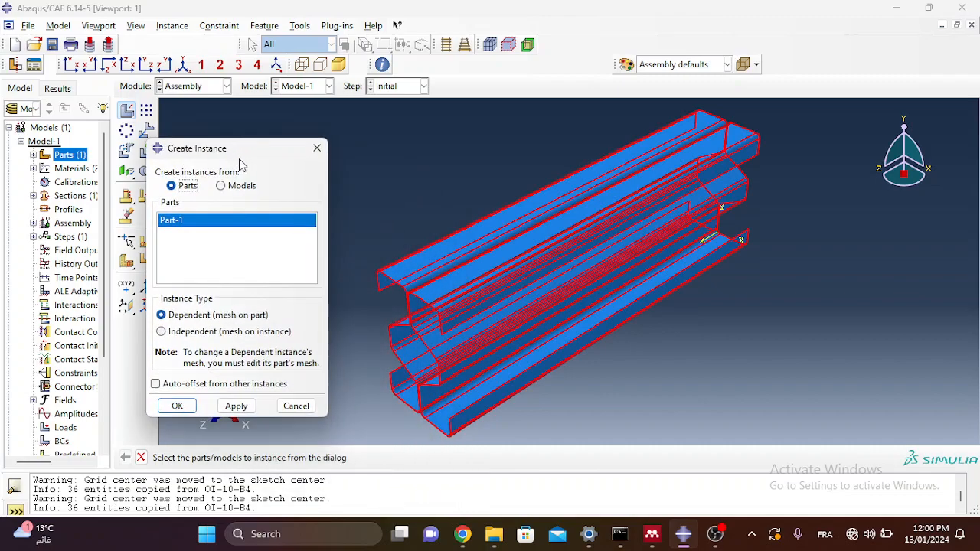
{"action": "left_click", "coordinate": [176, 406]}
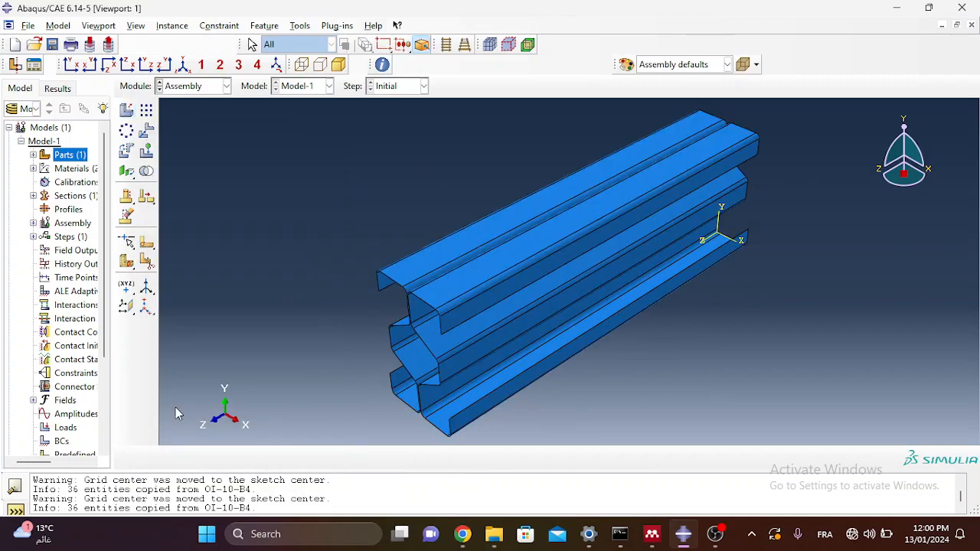
Step: Switch to the Interaction module and bring up the reference paper in Mendeley
{"action": "left_click", "coordinate": [212, 88]}
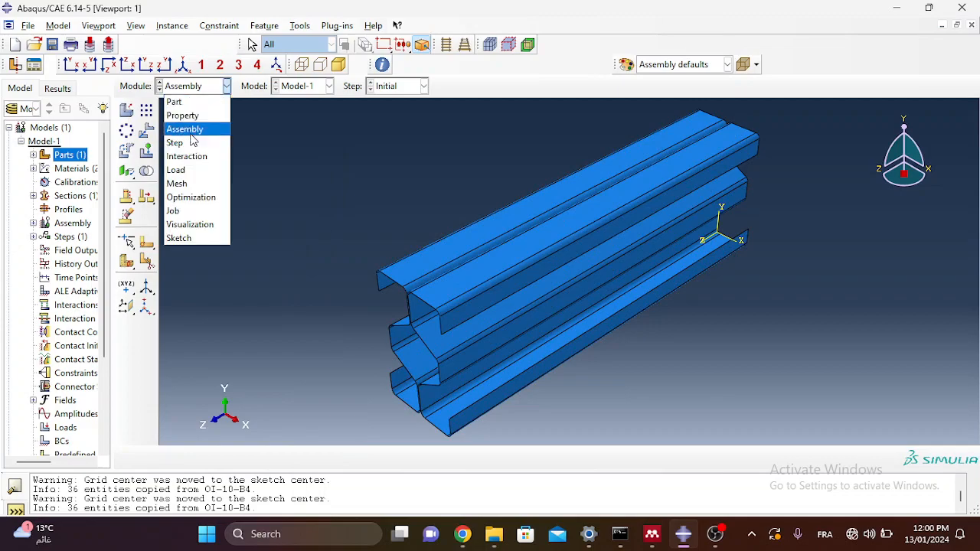
{"action": "left_click", "coordinate": [190, 158]}
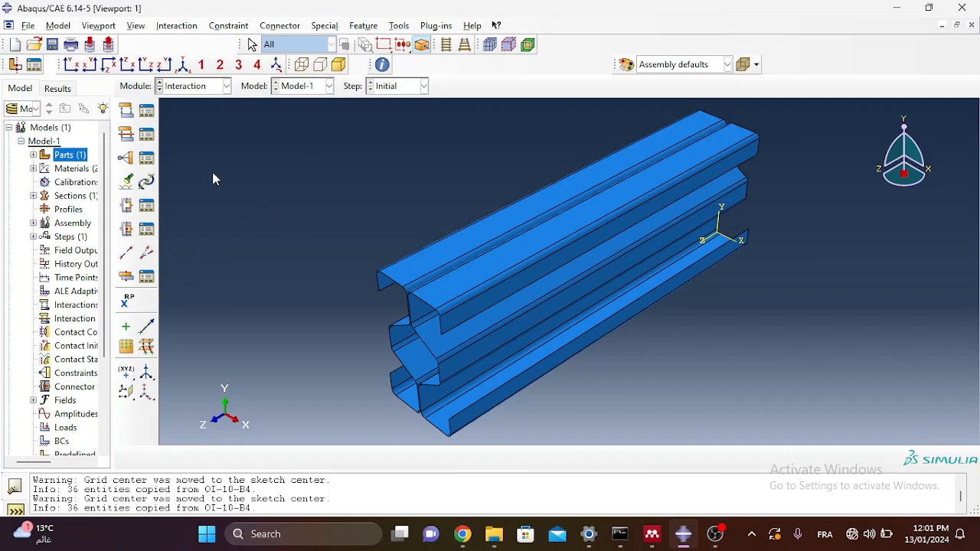
{"action": "left_click", "coordinate": [653, 534]}
Step: Scroll the Mendeley paper to the page 3 figure showing 50, 100, 100 and 50 mm screw spacing
{"action": "scroll", "coordinate": [429, 358], "scroll_direction": "up", "scroll_amount": 3}
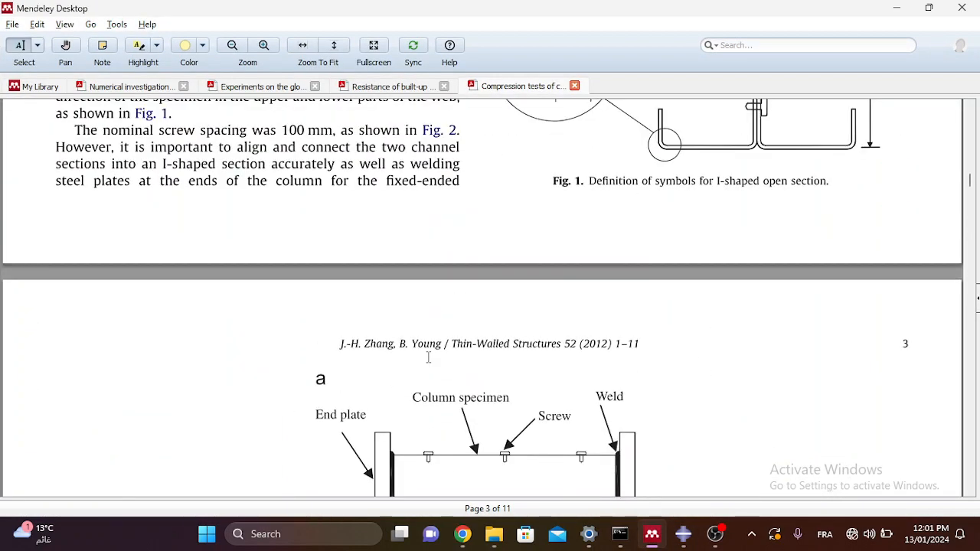
{"action": "scroll", "coordinate": [428, 358], "scroll_direction": "down", "scroll_amount": 2}
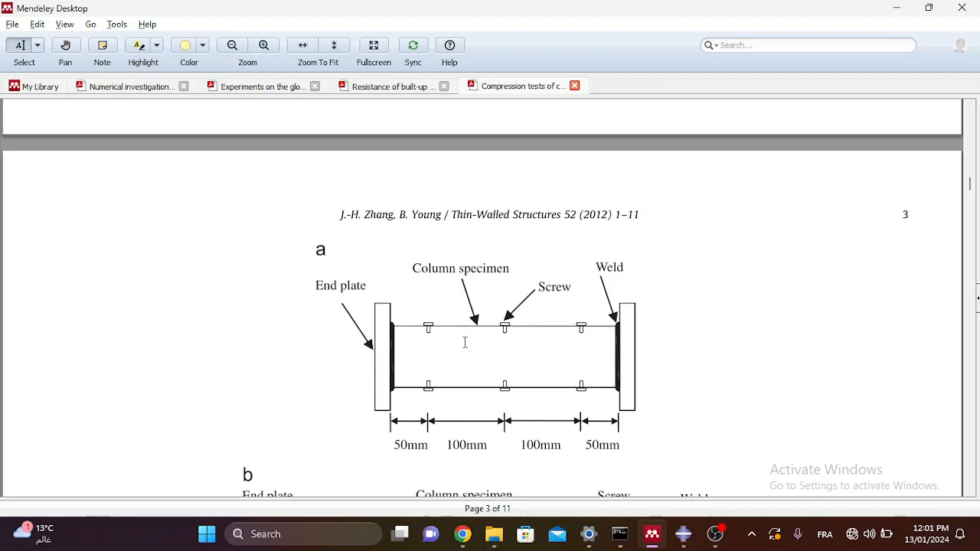
{"action": "left_click", "coordinate": [897, 8]}
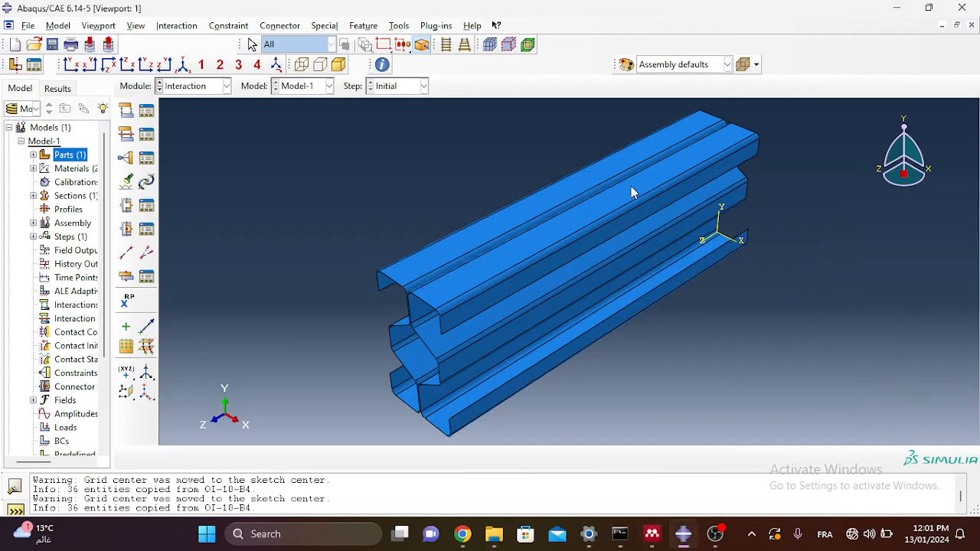
Step: Rotate to the column end and pick its vertical seam edge for offset-from-edge attachment points
{"action": "left_click", "coordinate": [126, 349]}
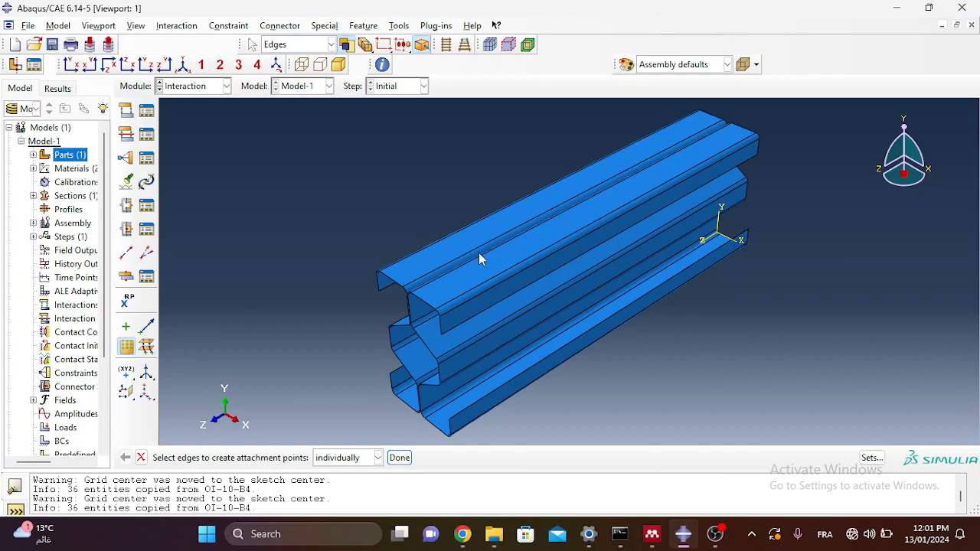
{"action": "left_click_drag", "start_coordinate": [563, 265], "coordinate": [552, 197], "text": "ctrl+alt"}
{"action": "scroll", "coordinate": [396, 197], "scroll_direction": "down", "scroll_amount": 4}
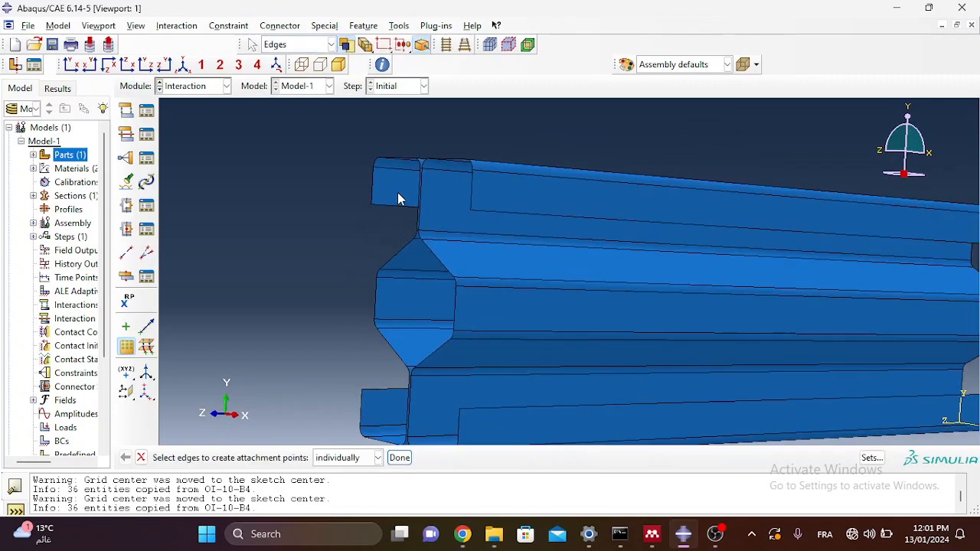
{"action": "scroll", "coordinate": [402, 231], "scroll_direction": "up", "scroll_amount": 3}
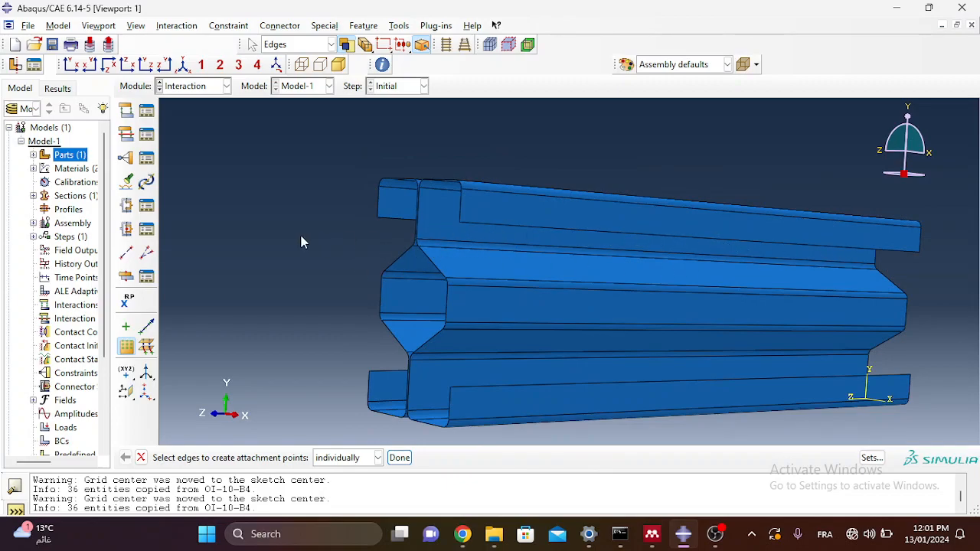
{"action": "scroll", "coordinate": [428, 216], "scroll_direction": "down", "scroll_amount": 4}
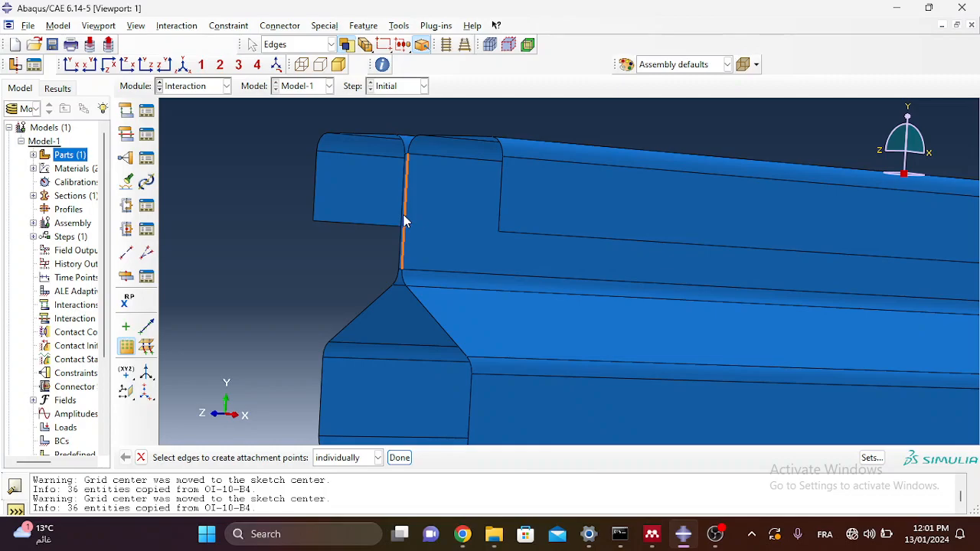
{"action": "scroll", "coordinate": [406, 222], "scroll_direction": "down", "scroll_amount": 2}
{"action": "left_click", "coordinate": [405, 222]}
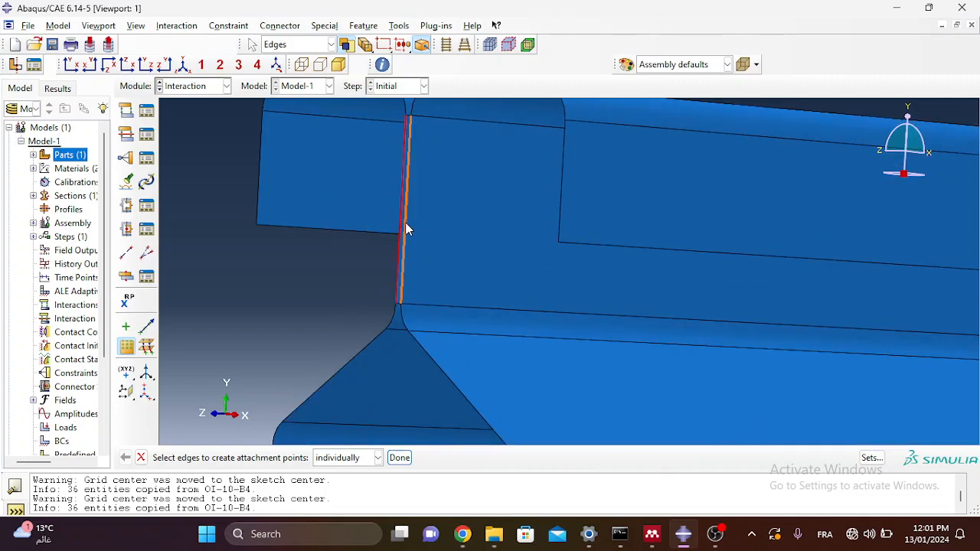
{"action": "left_click", "coordinate": [398, 458]}
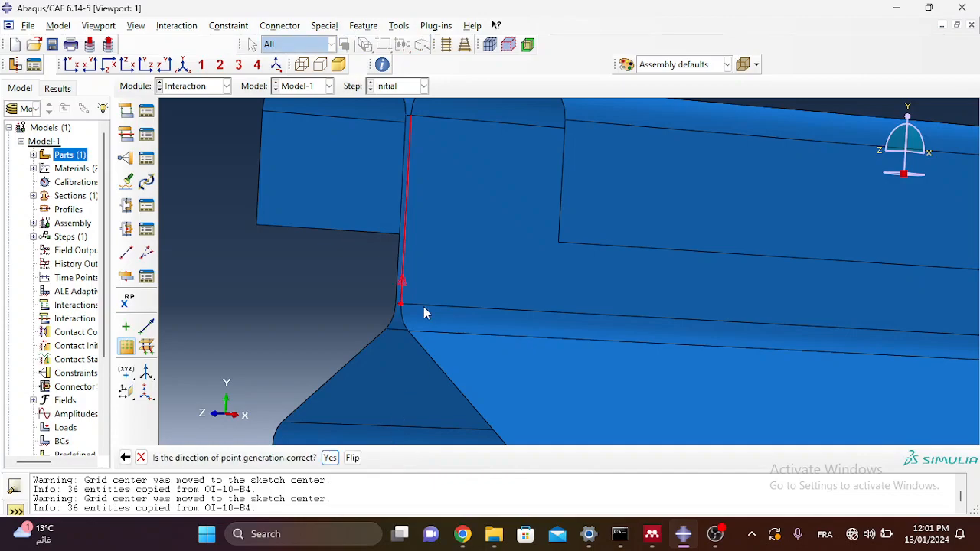
{"action": "scroll", "coordinate": [431, 379], "scroll_direction": "up", "scroll_amount": 2}
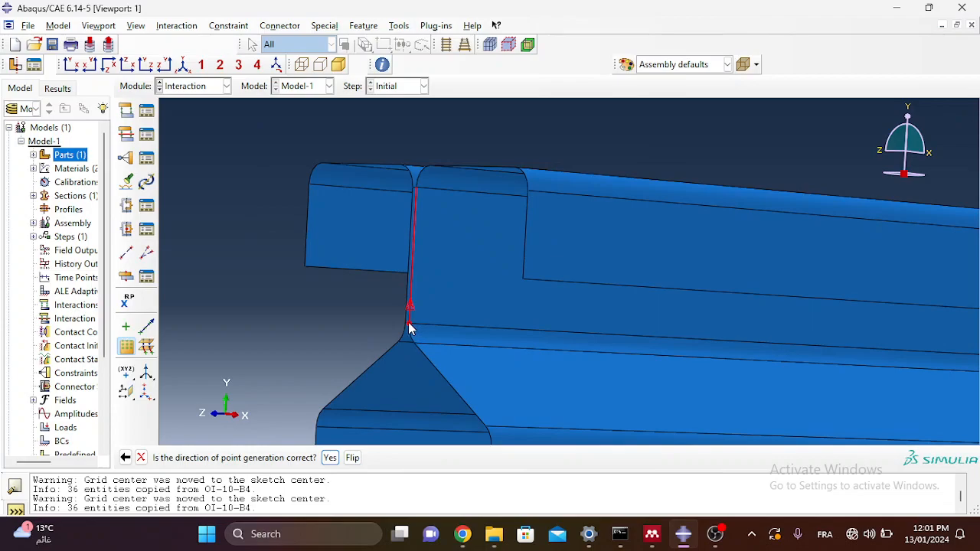
Step: Accept the point direction, review the offset field, then cancel attachment-point creation without creating points
{"action": "left_click", "coordinate": [330, 458]}
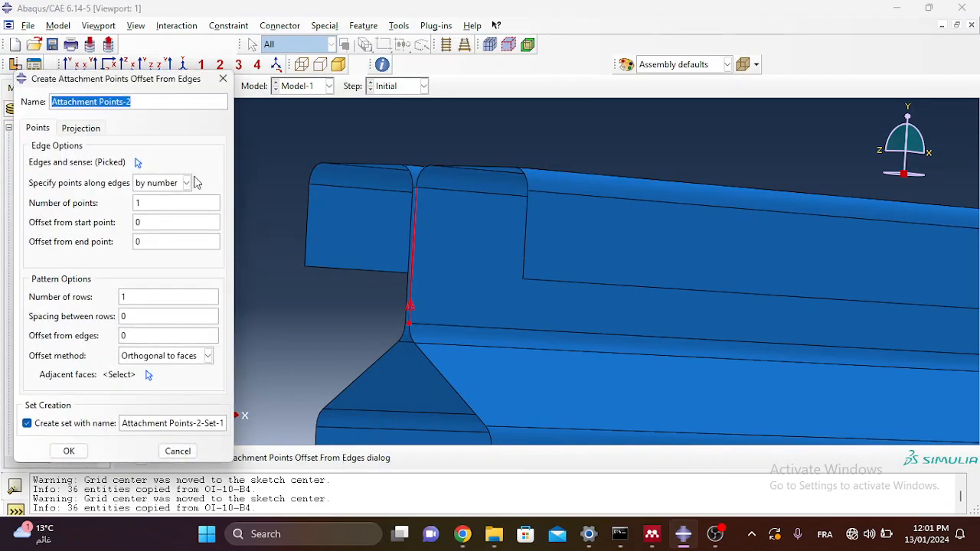
{"action": "left_click_drag", "start_coordinate": [138, 86], "coordinate": [157, 70]}
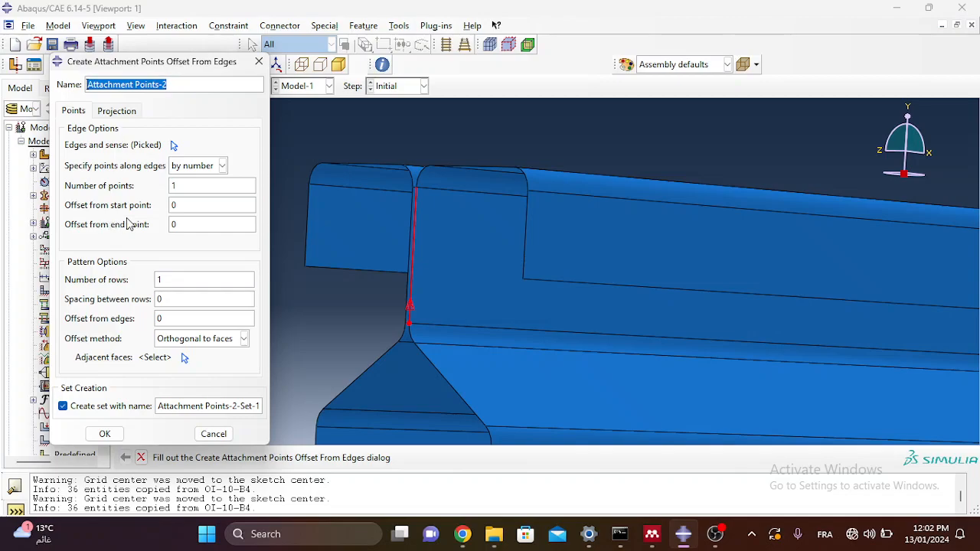
{"action": "left_click", "coordinate": [184, 205]}
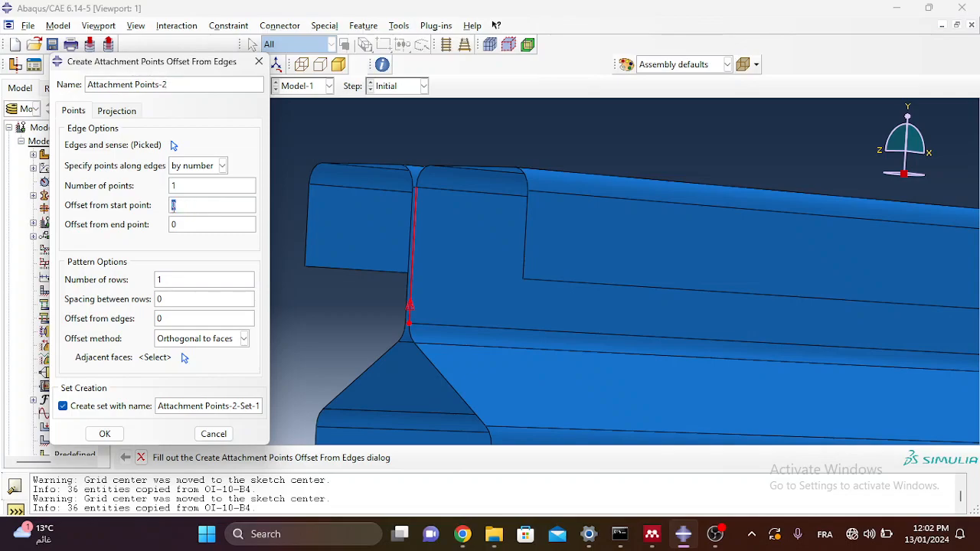
{"action": "double_click", "coordinate": [173, 205]}
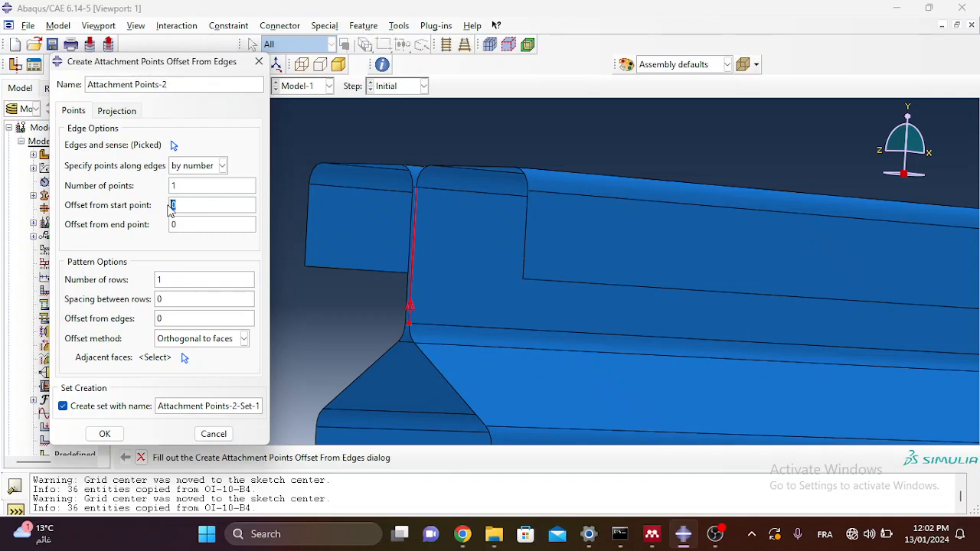
{"action": "left_click", "coordinate": [259, 61]}
{"action": "left_click", "coordinate": [108, 284]}
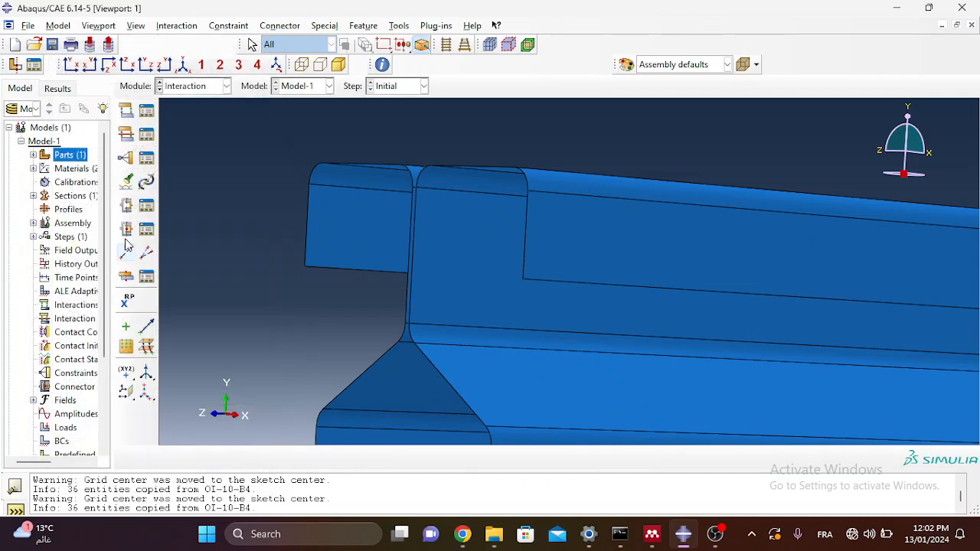
Step: Switch to the Part module and open the shell extrusion's cross-section sketch
{"action": "left_click", "coordinate": [192, 87]}
{"action": "left_click", "coordinate": [192, 103]}
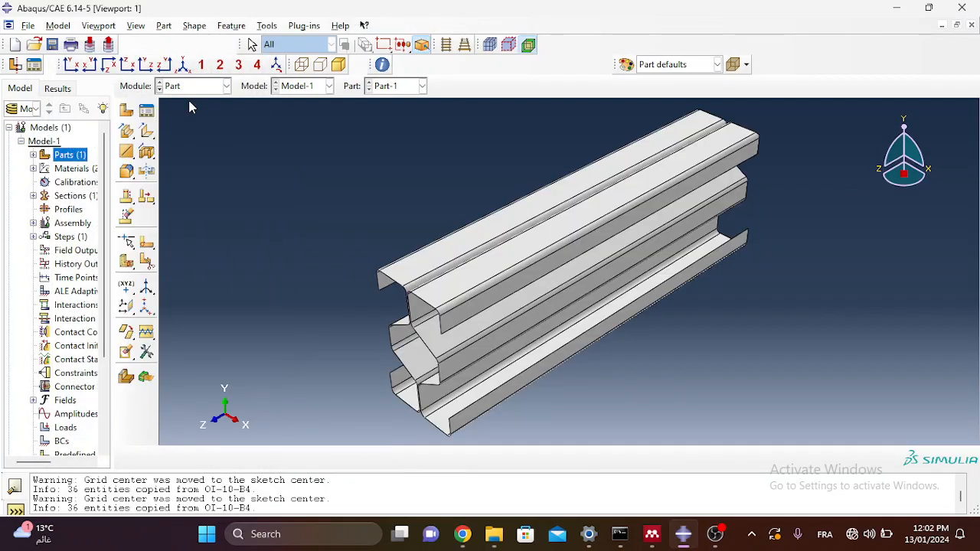
{"action": "left_click", "coordinate": [130, 201]}
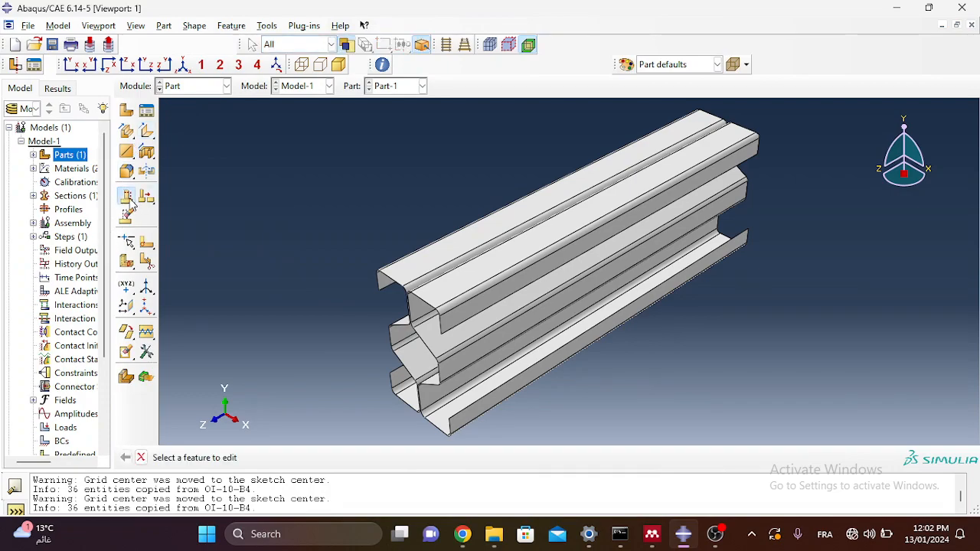
{"action": "left_click", "coordinate": [477, 295]}
{"action": "left_click", "coordinate": [720, 408]}
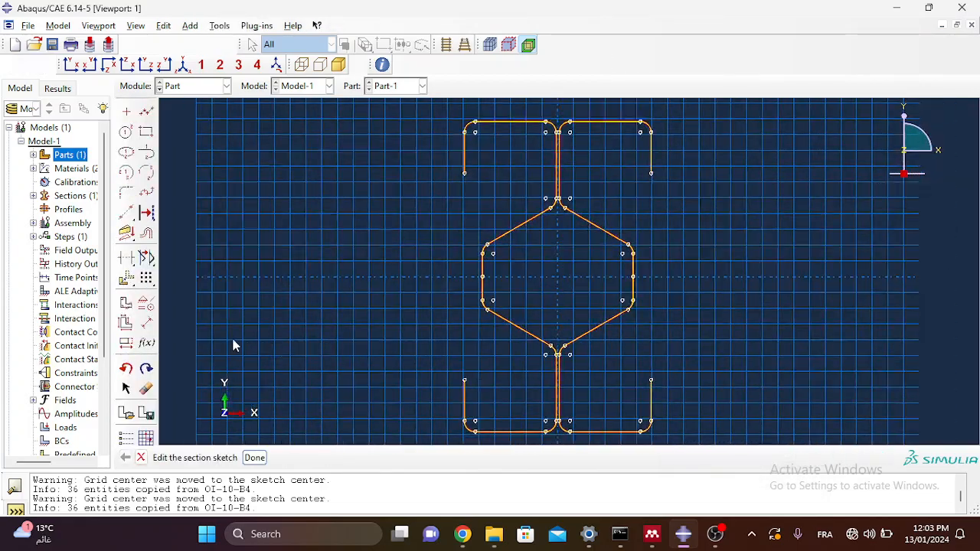
Step: Dimension the straight web between its two junctions (about 20.94) without changing the sketch
{"action": "left_click", "coordinate": [146, 323]}
{"action": "scroll", "coordinate": [567, 138], "scroll_direction": "up", "scroll_amount": 5}
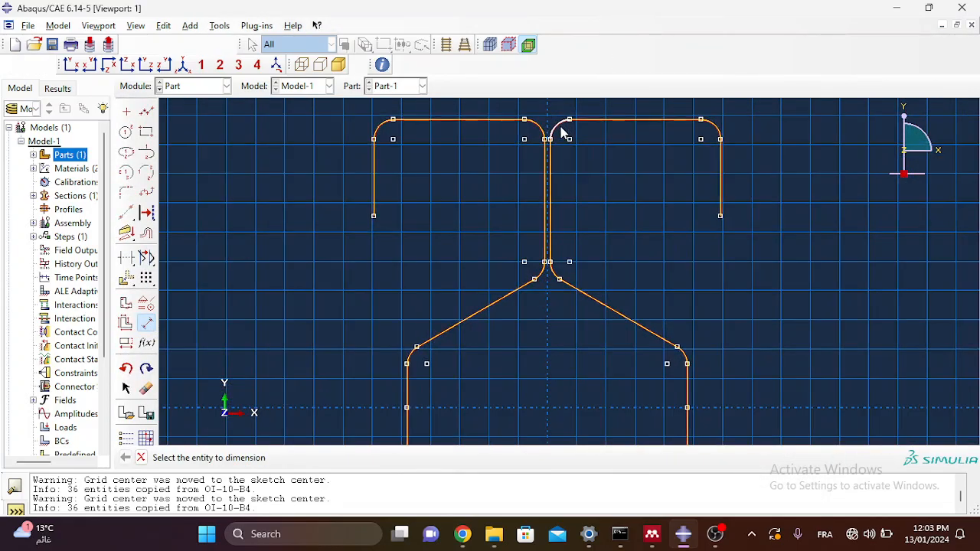
{"action": "left_click", "coordinate": [533, 149]}
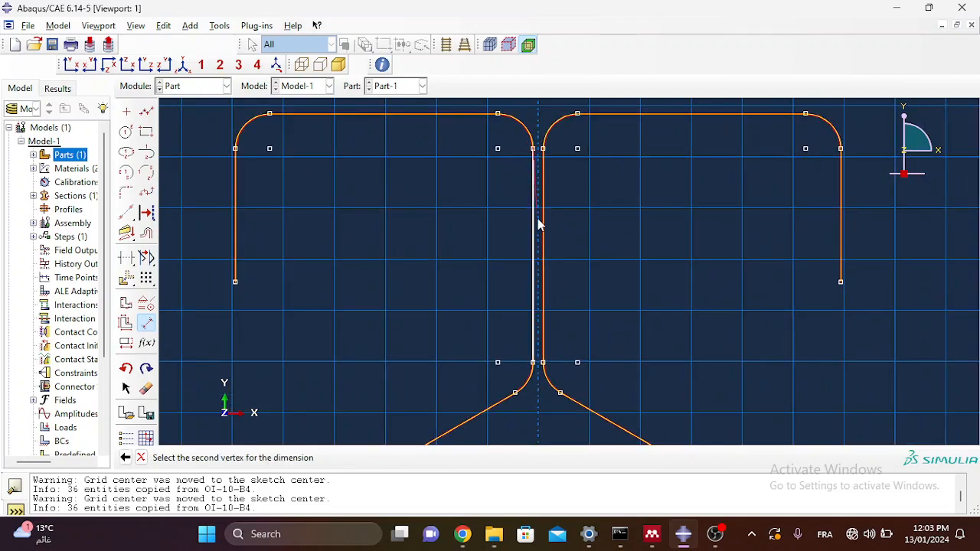
{"action": "left_click", "coordinate": [532, 362]}
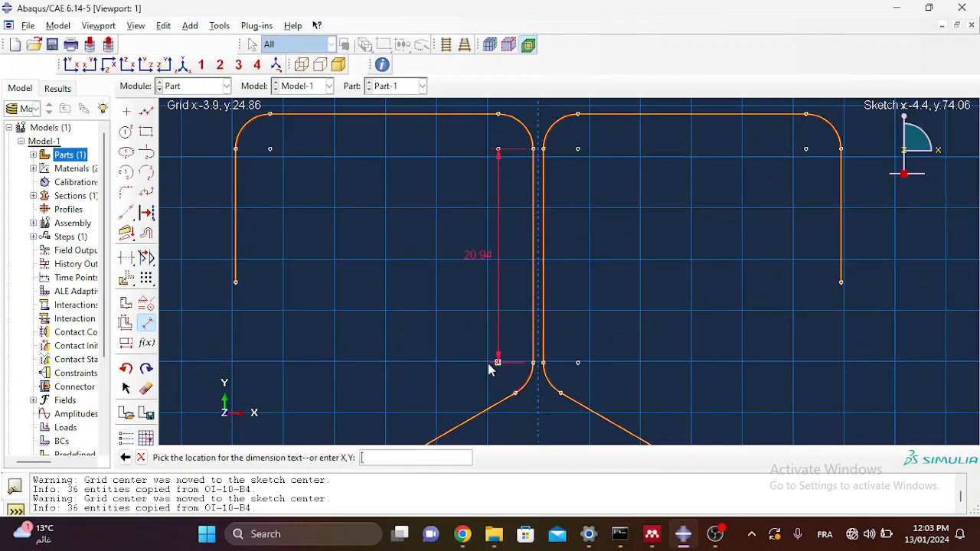
{"action": "left_click", "coordinate": [449, 362]}
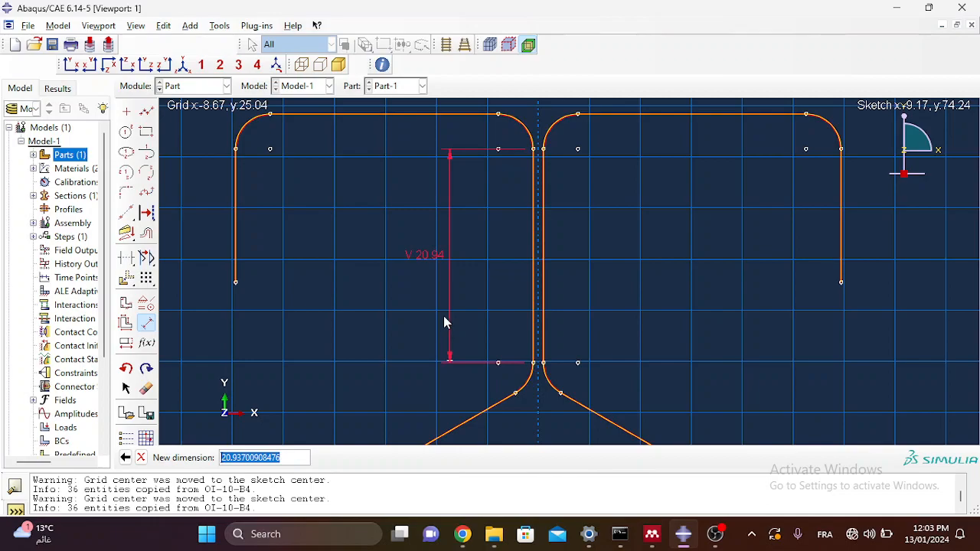
{"action": "key", "text": "Escape"}
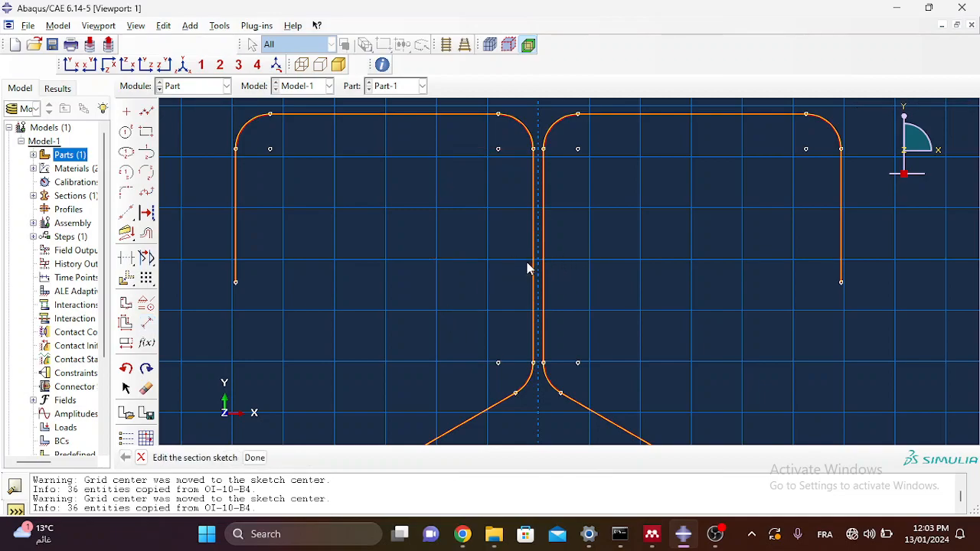
{"action": "left_click", "coordinate": [226, 87]}
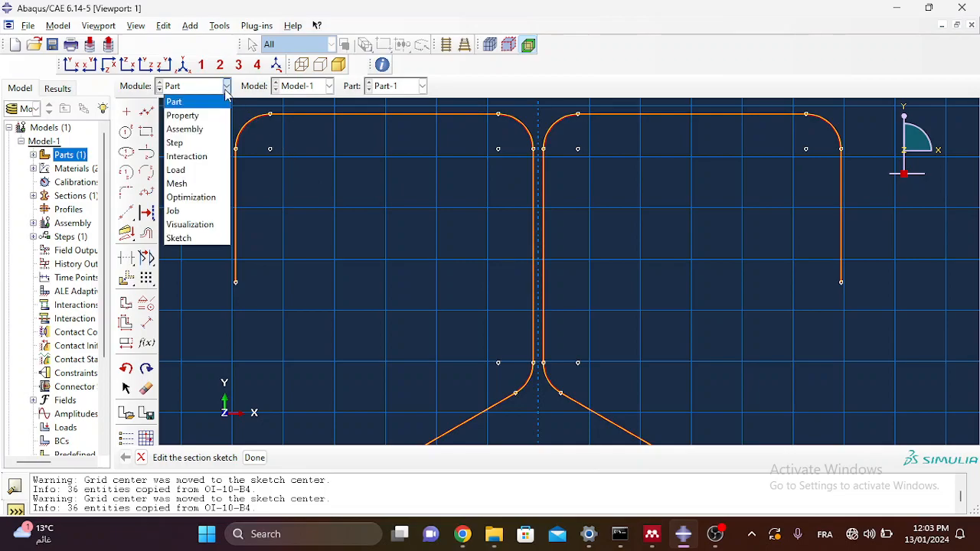
{"action": "left_click", "coordinate": [184, 156]}
Step: Leave the sketch, pick the vertical edge where the webs meet, and accept its direction
{"action": "left_click", "coordinate": [435, 294]}
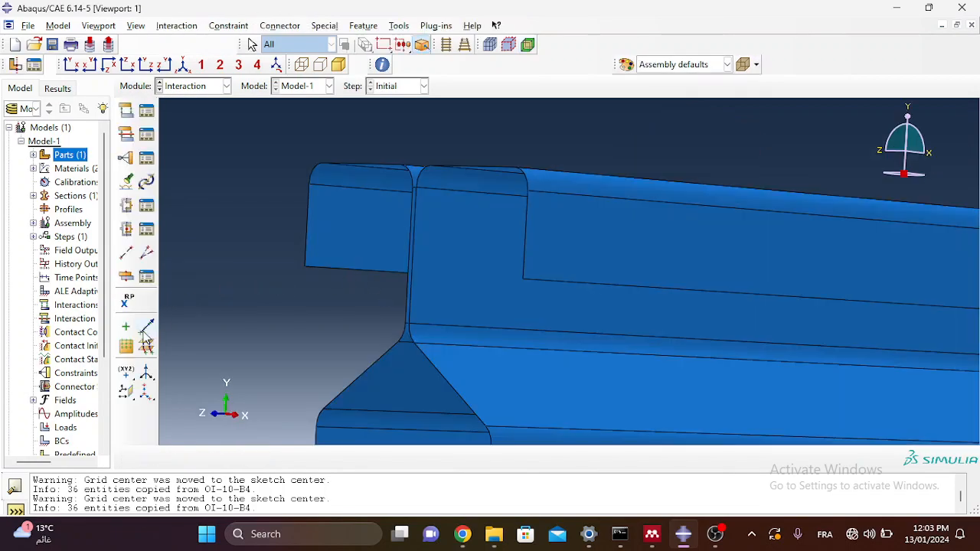
{"action": "left_click", "coordinate": [126, 346]}
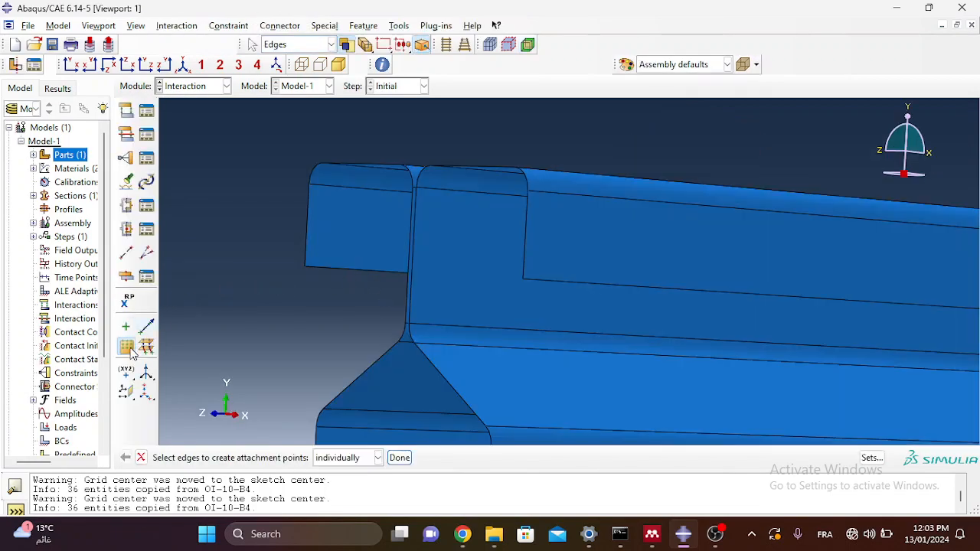
{"action": "left_click", "coordinate": [411, 303]}
{"action": "left_click", "coordinate": [399, 457]}
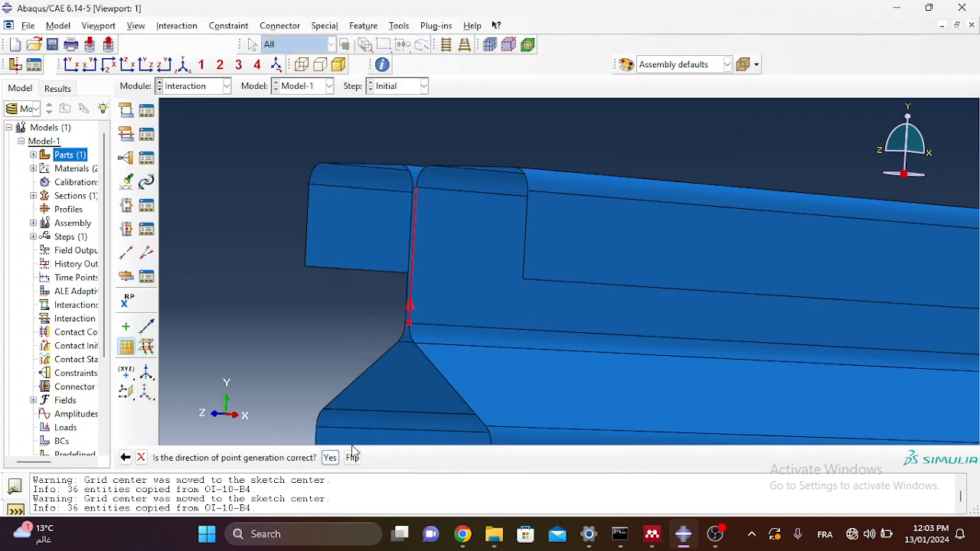
{"action": "left_click", "coordinate": [329, 458]}
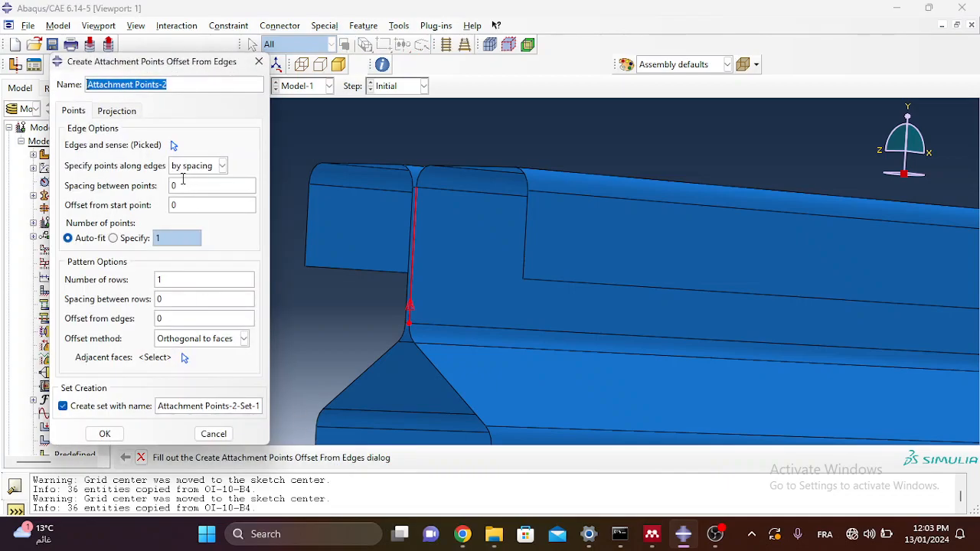
Step: Place attachment points by number with a start offset of 10.5
{"action": "left_click", "coordinate": [201, 166]}
{"action": "left_click", "coordinate": [196, 181]}
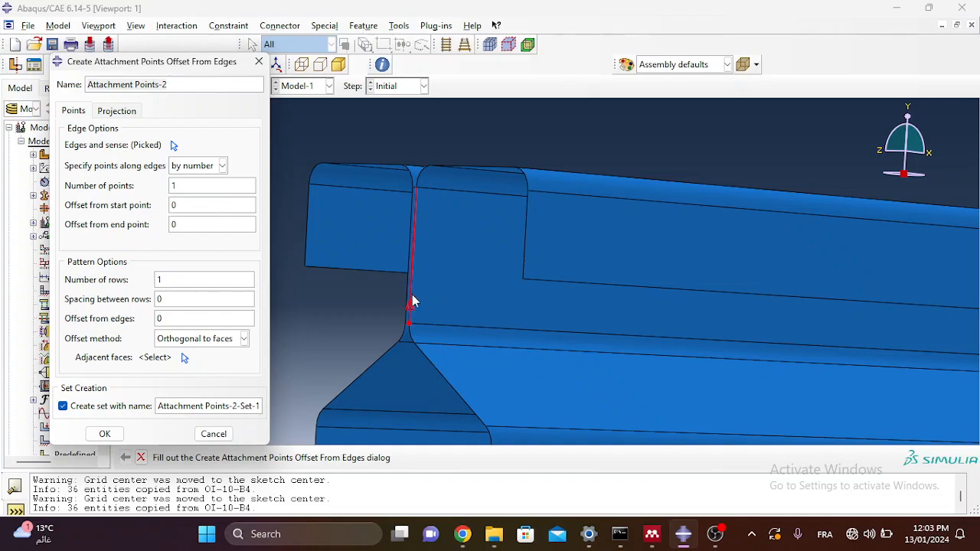
{"action": "left_click_drag", "start_coordinate": [185, 206], "coordinate": [159, 206]}
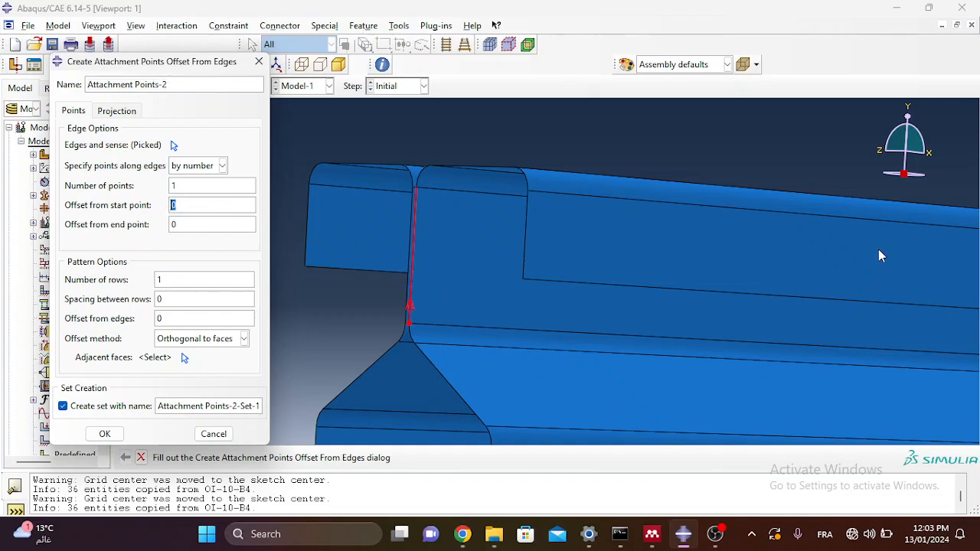
{"action": "type", "text": "10.5"}
Step: Check the paper's screw layout: rows 100 mm apart, 50 mm from the column ends
{"action": "left_click", "coordinate": [652, 536]}
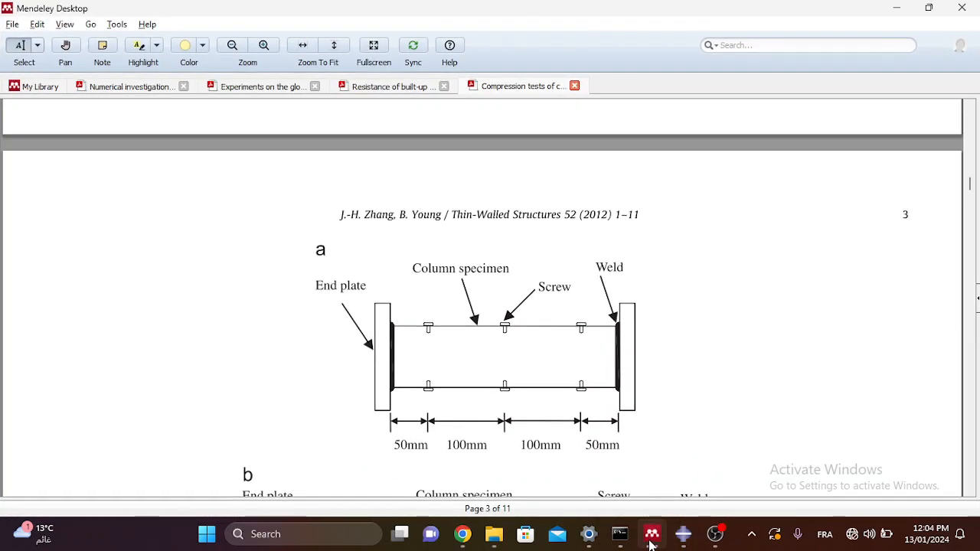
{"action": "scroll", "coordinate": [398, 280], "scroll_direction": "down", "scroll_amount": 1}
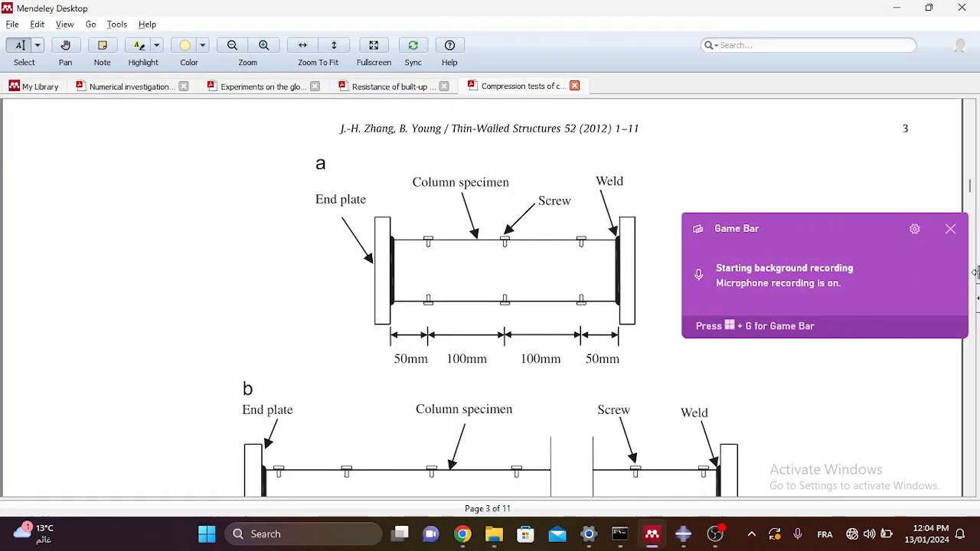
{"action": "left_click", "coordinate": [951, 229]}
{"action": "scroll", "coordinate": [538, 300], "scroll_direction": "up", "scroll_amount": 1}
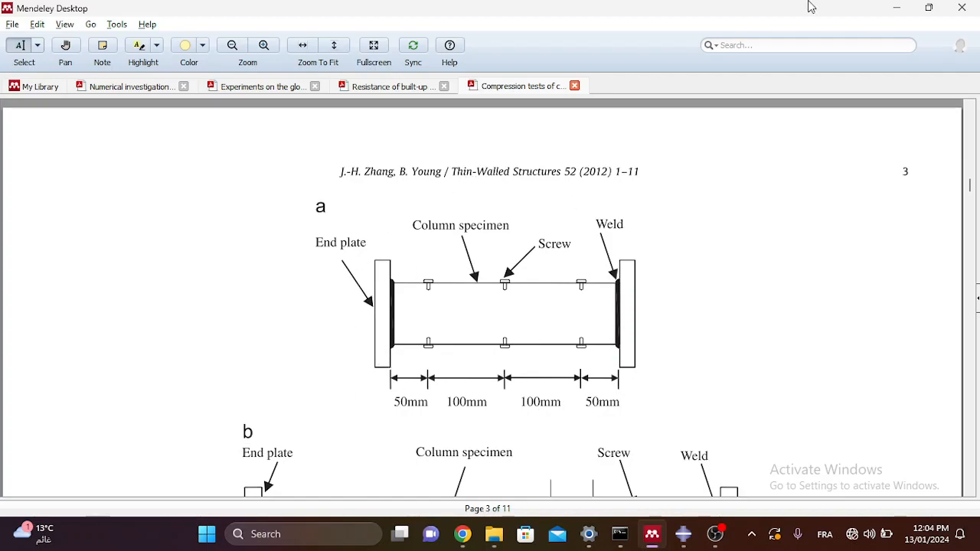
{"action": "left_click", "coordinate": [896, 10]}
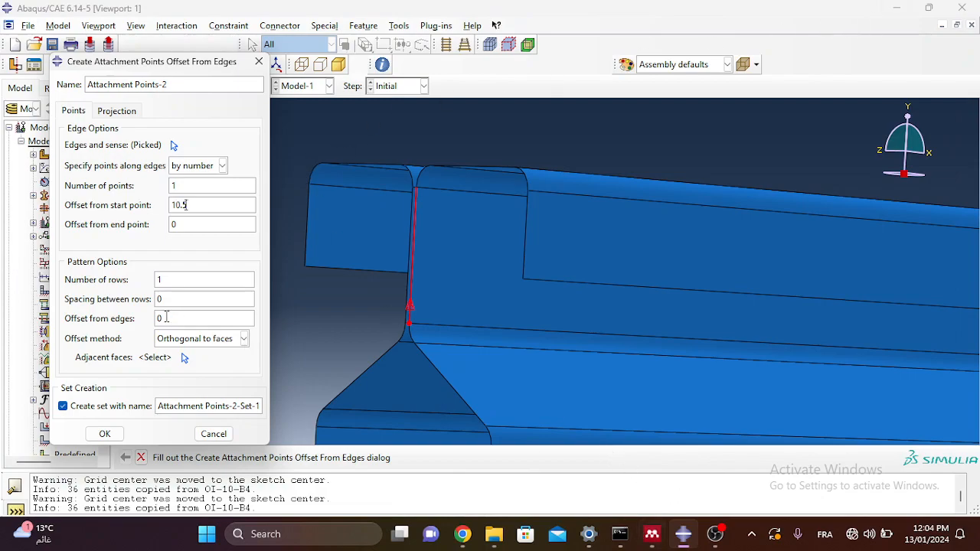
{"action": "left_click", "coordinate": [651, 536]}
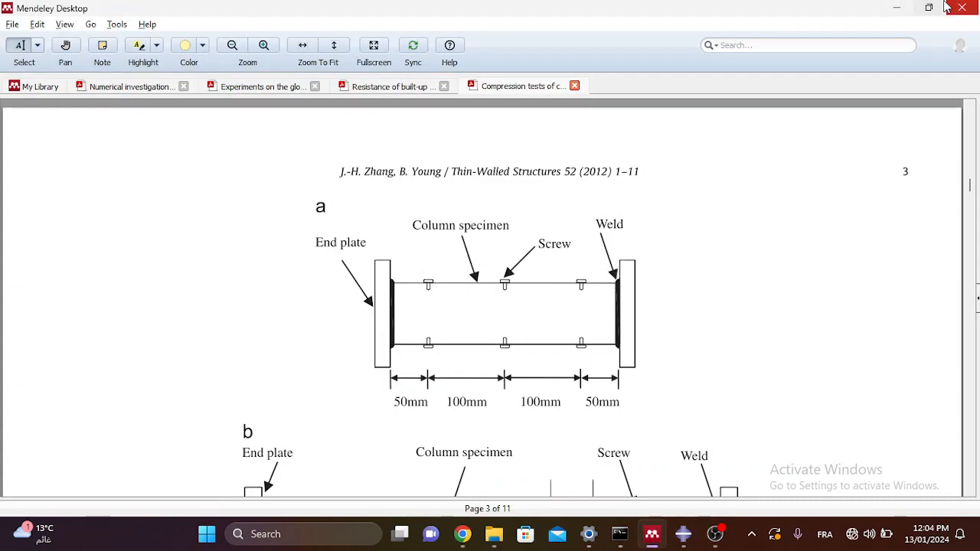
{"action": "left_click", "coordinate": [897, 8]}
Step: Set 3 rows, 100 spacing between rows and 50 offset from edges
{"action": "double_click", "coordinate": [186, 280]}
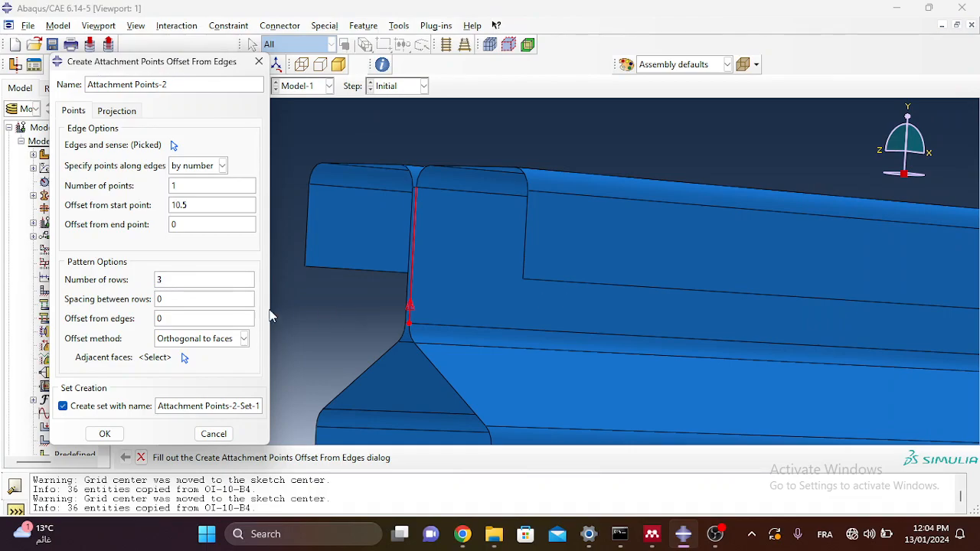
{"action": "left_click", "coordinate": [653, 540]}
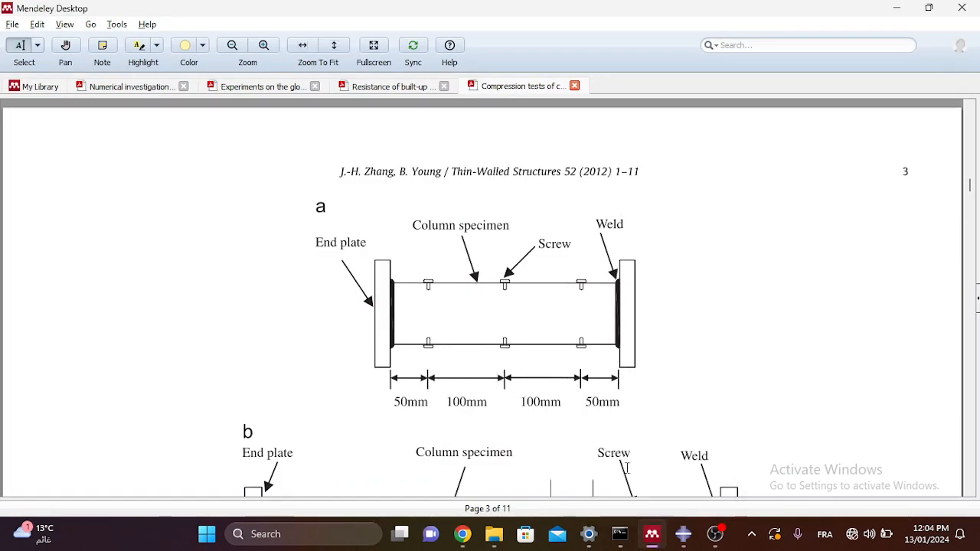
{"action": "left_click", "coordinate": [653, 534]}
{"action": "double_click", "coordinate": [196, 302]}
{"action": "type", "text": "100"}
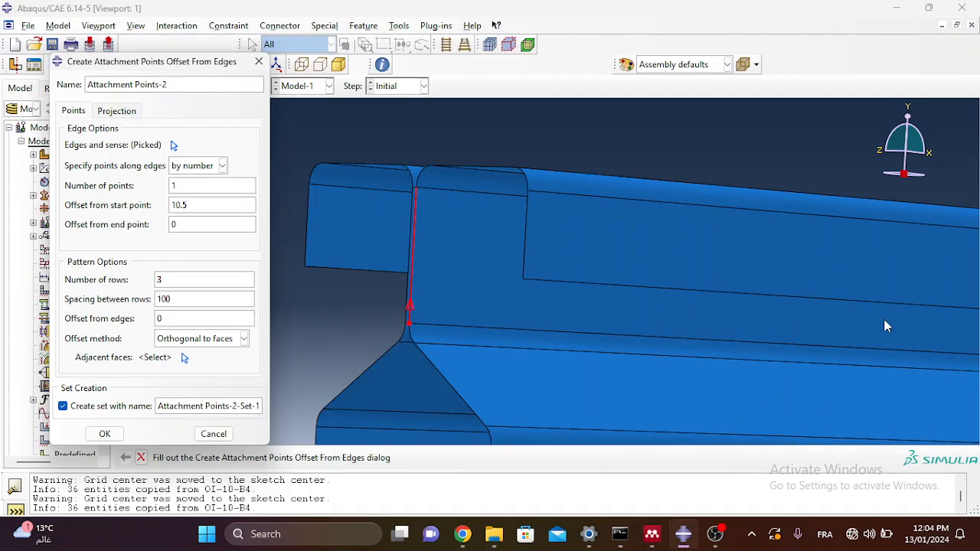
{"action": "left_click", "coordinate": [649, 538]}
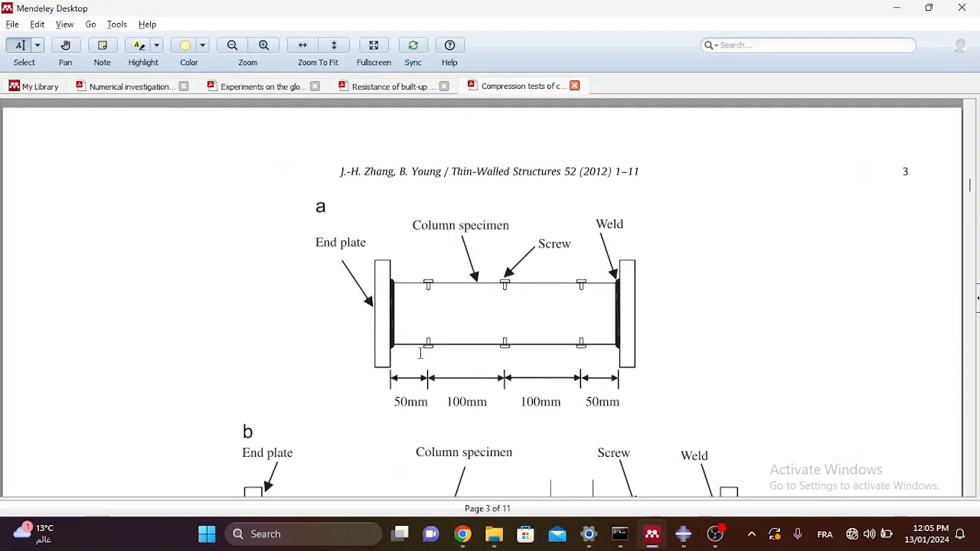
{"action": "left_click", "coordinate": [897, 7]}
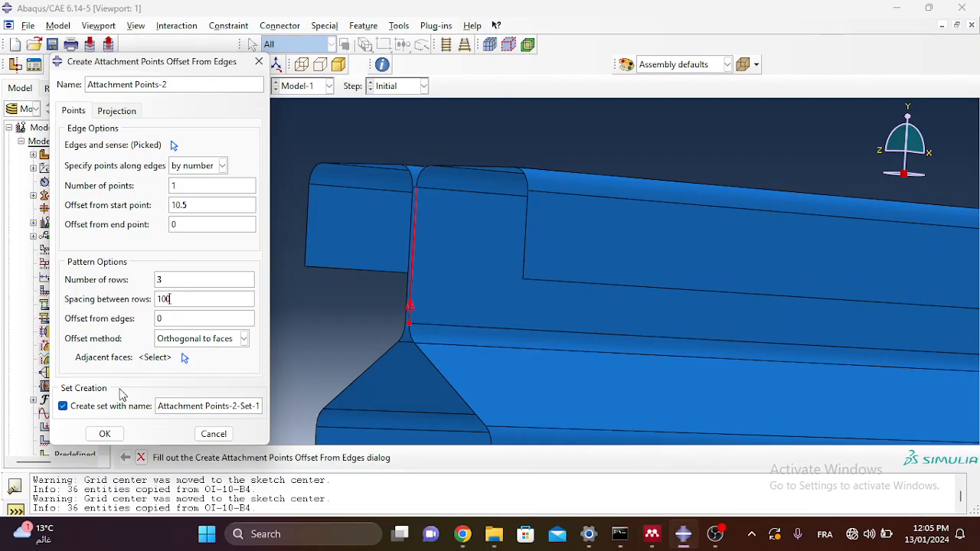
{"action": "left_click_drag", "start_coordinate": [182, 323], "coordinate": [148, 309]}
{"action": "type", "text": "50"}
Step: Use the adjacent web face as pattern direction and create the attachment points
{"action": "left_click", "coordinate": [184, 357]}
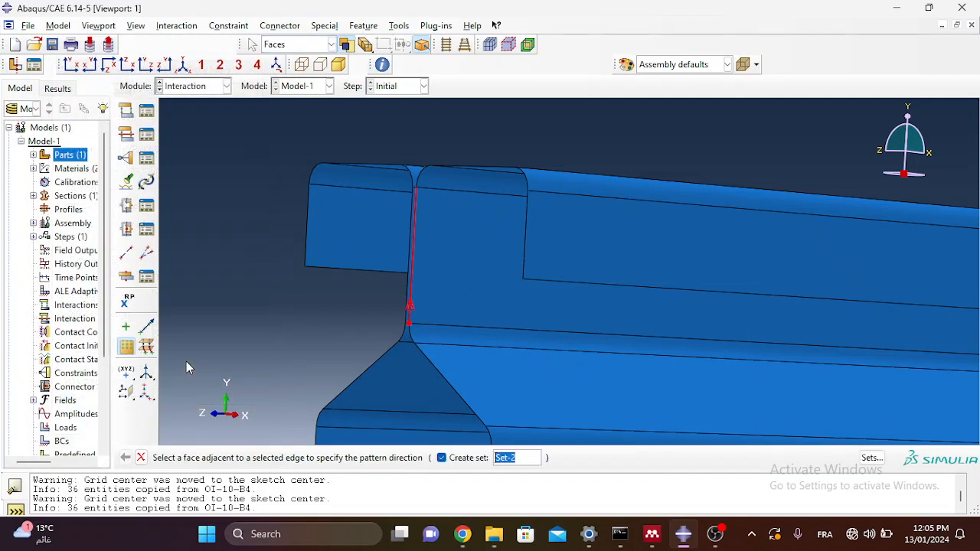
{"action": "left_click", "coordinate": [472, 300]}
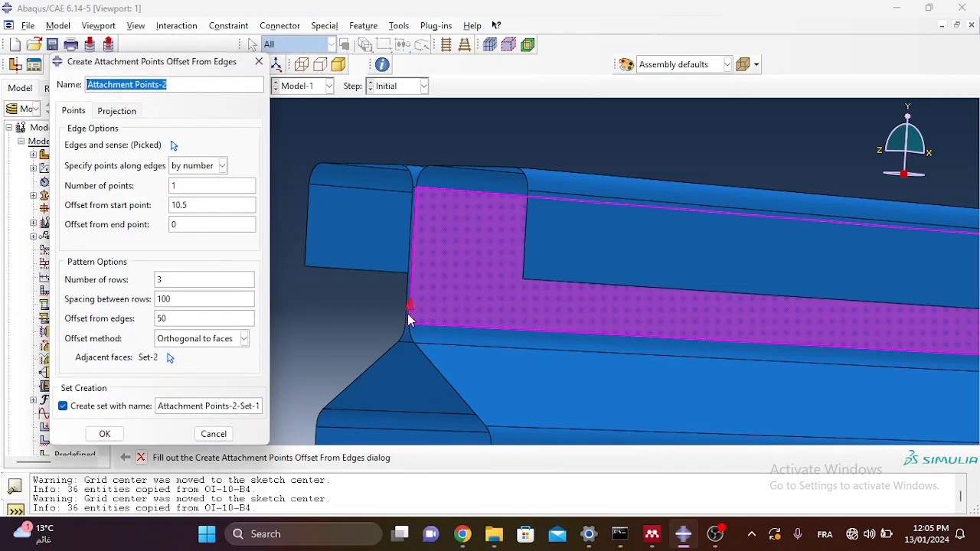
{"action": "left_click", "coordinate": [106, 434]}
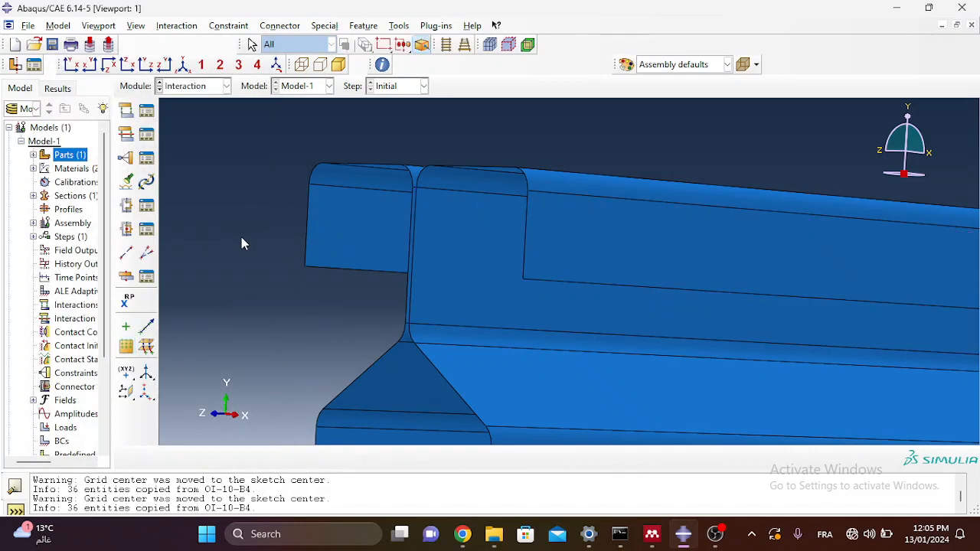
{"action": "scroll", "coordinate": [241, 238], "scroll_direction": "up", "scroll_amount": 3}
{"action": "left_click_drag", "start_coordinate": [655, 331], "coordinate": [590, 280], "text": "ctrl+alt"}
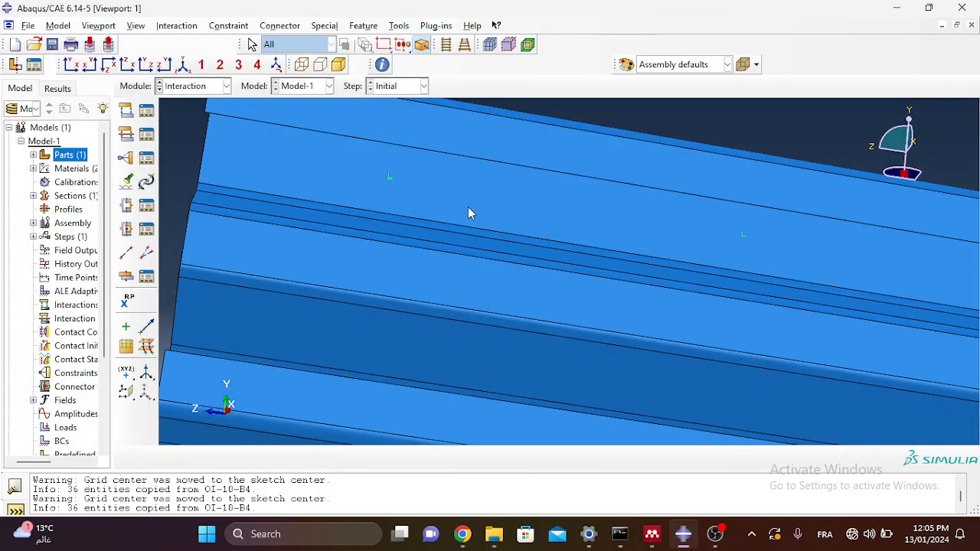
{"action": "scroll", "coordinate": [467, 212], "scroll_direction": "up", "scroll_amount": 2}
{"action": "left_click_drag", "start_coordinate": [636, 237], "coordinate": [619, 242], "text": "ctrl+alt"}
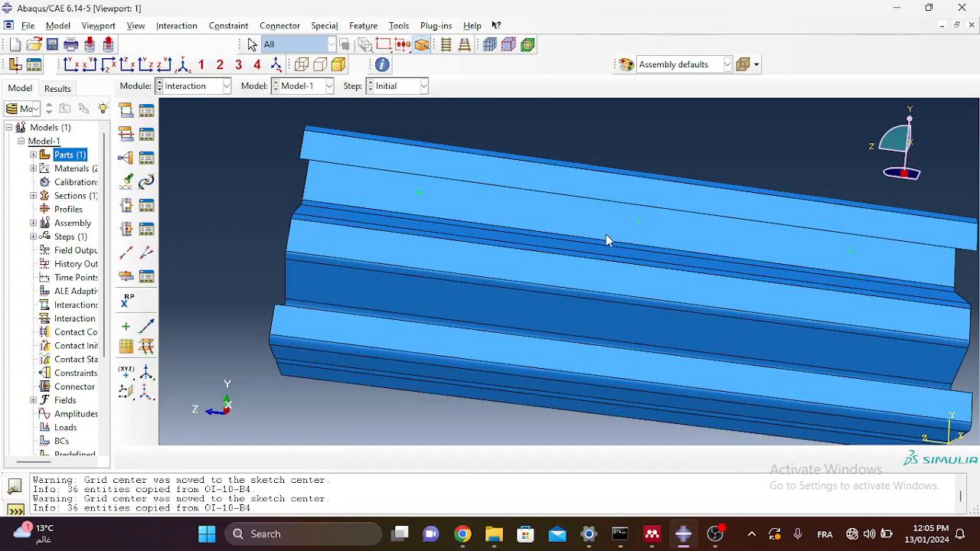
{"action": "scroll", "coordinate": [450, 196], "scroll_direction": "down", "scroll_amount": 1}
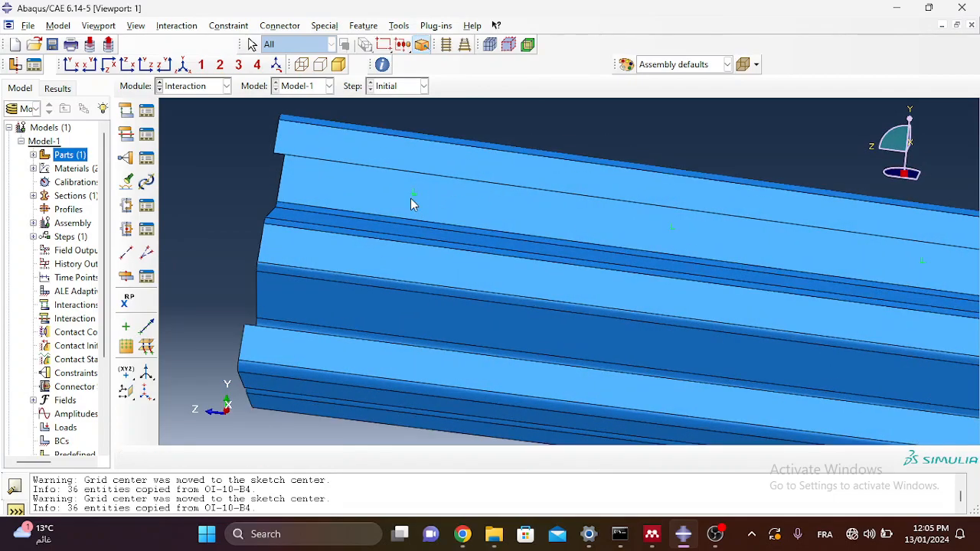
{"action": "scroll", "coordinate": [410, 201], "scroll_direction": "up", "scroll_amount": 2}
{"action": "left_click_drag", "start_coordinate": [571, 227], "coordinate": [556, 209], "text": "ctrl+alt"}
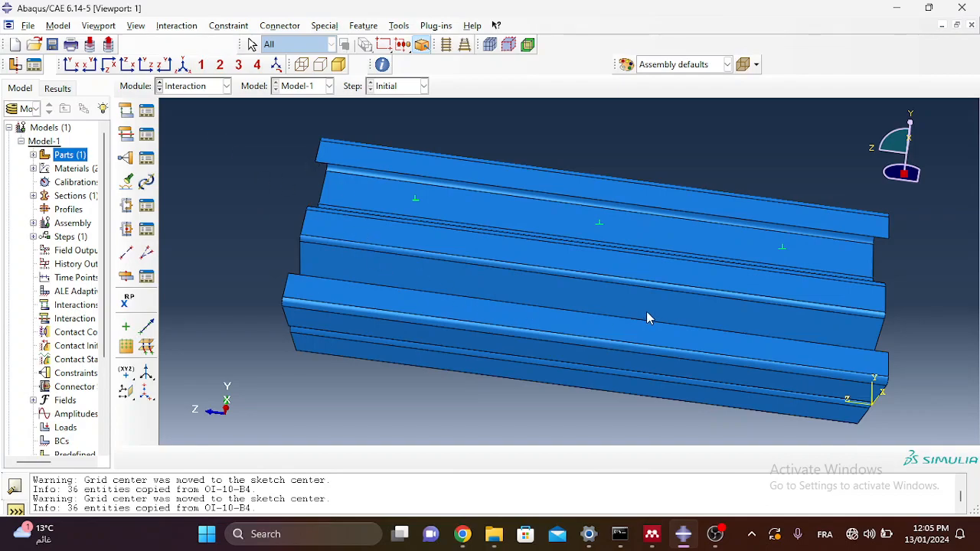
{"action": "left_click_drag", "start_coordinate": [546, 314], "coordinate": [577, 342], "text": "ctrl+alt"}
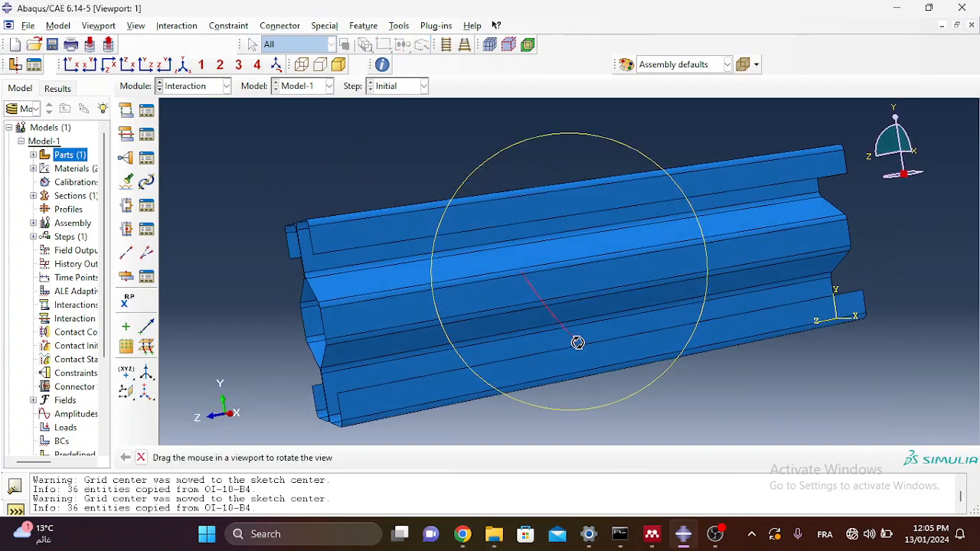
{"action": "left_click", "coordinate": [132, 349]}
Step: Pick the vertical end edge of the lower channel and accept its point direction
{"action": "scroll", "coordinate": [306, 404], "scroll_direction": "up", "scroll_amount": 3}
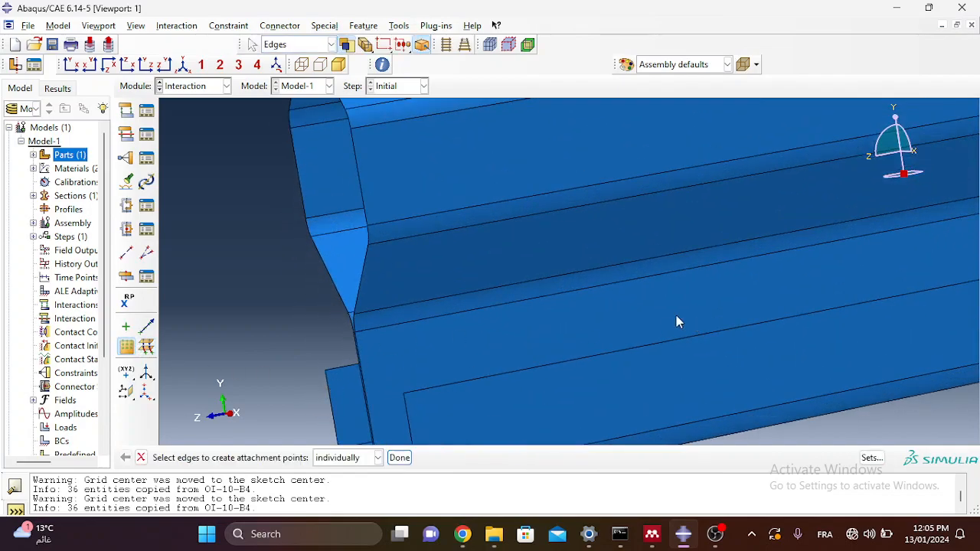
{"action": "left_click_drag", "start_coordinate": [784, 214], "coordinate": [700, 251], "text": "ctrl+alt"}
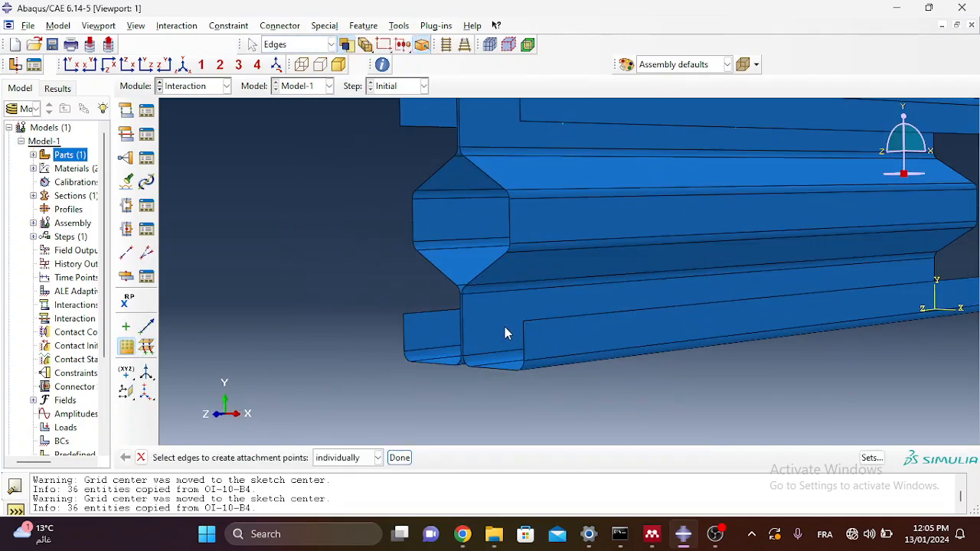
{"action": "scroll", "coordinate": [490, 326], "scroll_direction": "up", "scroll_amount": 2}
{"action": "left_click", "coordinate": [448, 314]}
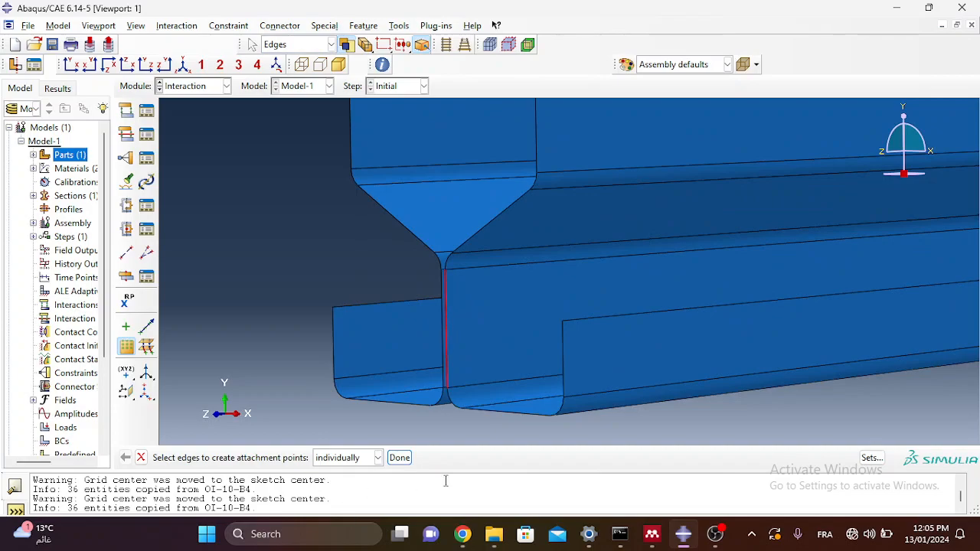
{"action": "left_click", "coordinate": [399, 458]}
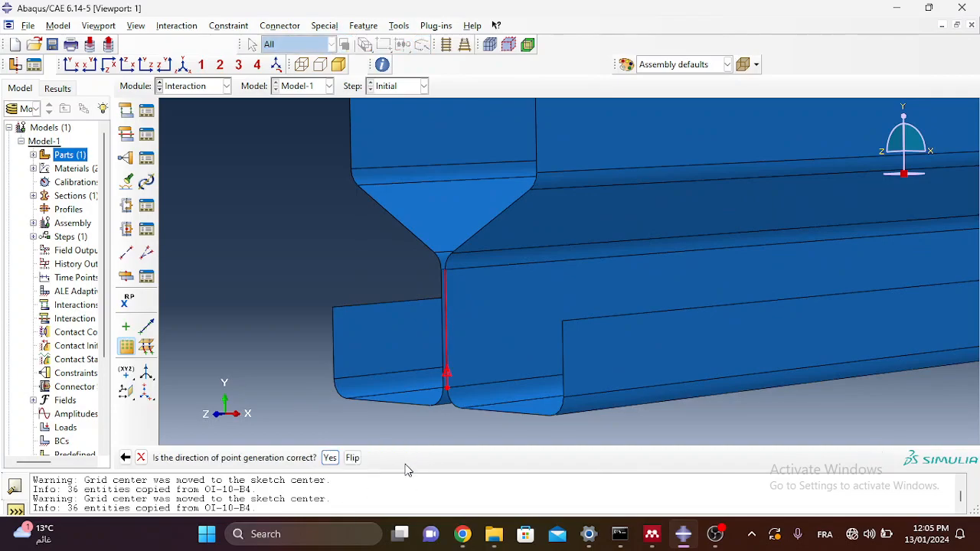
{"action": "left_click", "coordinate": [323, 458]}
Step: Set start offset 10.5, 3 rows, 100 spacing between rows and 50 offset from edges
{"action": "double_click", "coordinate": [187, 204]}
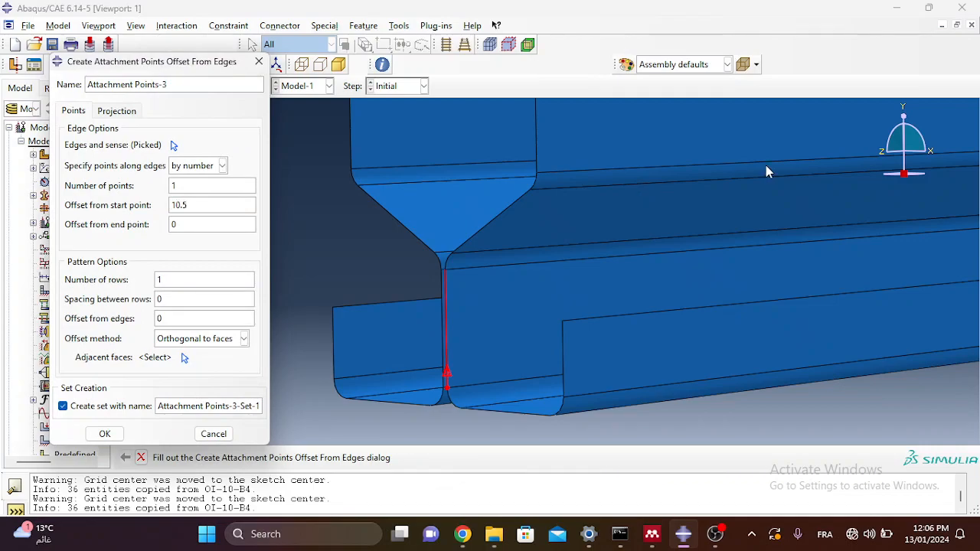
{"action": "double_click", "coordinate": [165, 279]}
{"action": "type", "text": "3"}
{"action": "double_click", "coordinate": [158, 298]}
{"action": "type", "text": "100"}
{"action": "double_click", "coordinate": [184, 317]}
{"action": "type", "text": "50"}
Step: Pattern along the adjacent face and create Attachment Points-3
{"action": "left_click", "coordinate": [184, 358]}
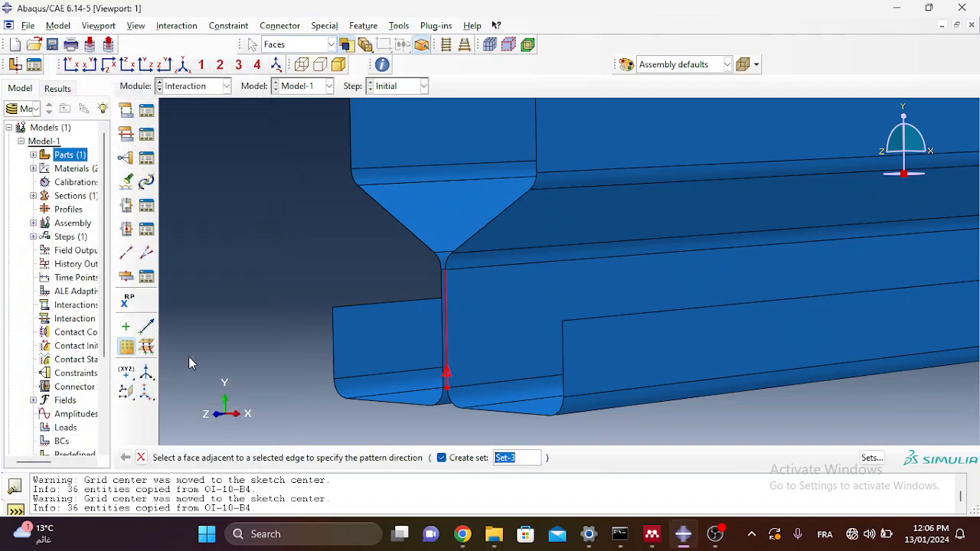
{"action": "left_click", "coordinate": [461, 339]}
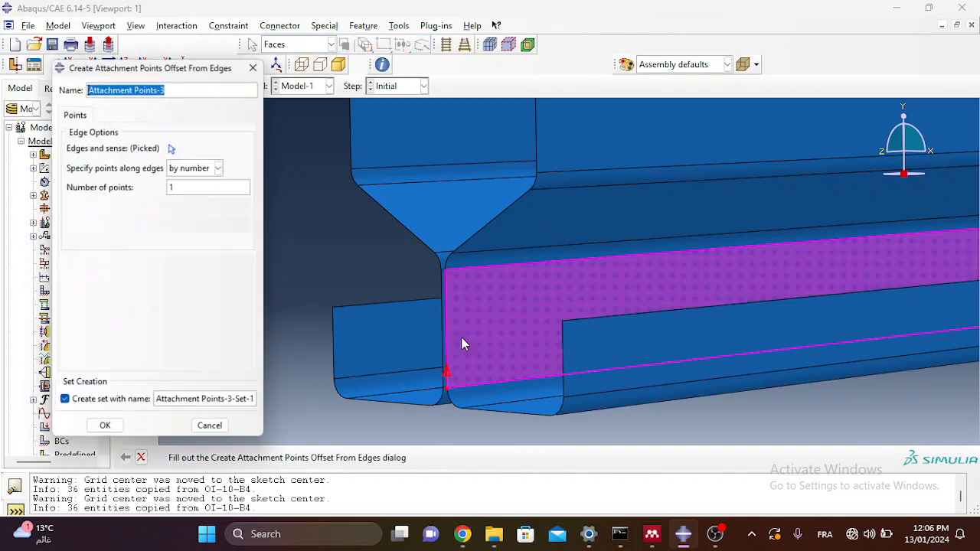
{"action": "left_click", "coordinate": [106, 434]}
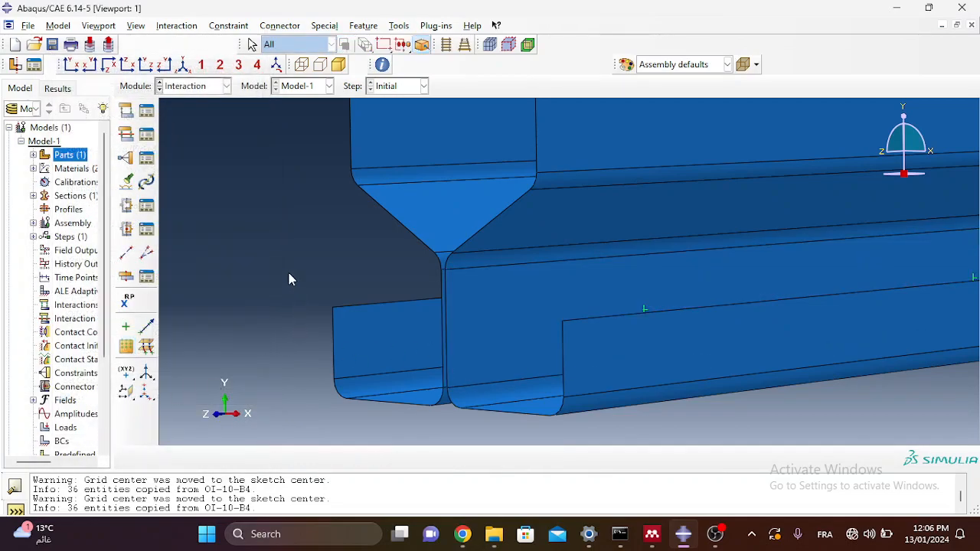
{"action": "scroll", "coordinate": [288, 279], "scroll_direction": "down", "scroll_amount": 3}
{"action": "left_click_drag", "start_coordinate": [638, 271], "coordinate": [590, 287], "text": "ctrl+alt"}
{"action": "scroll", "coordinate": [575, 306], "scroll_direction": "down", "scroll_amount": 3}
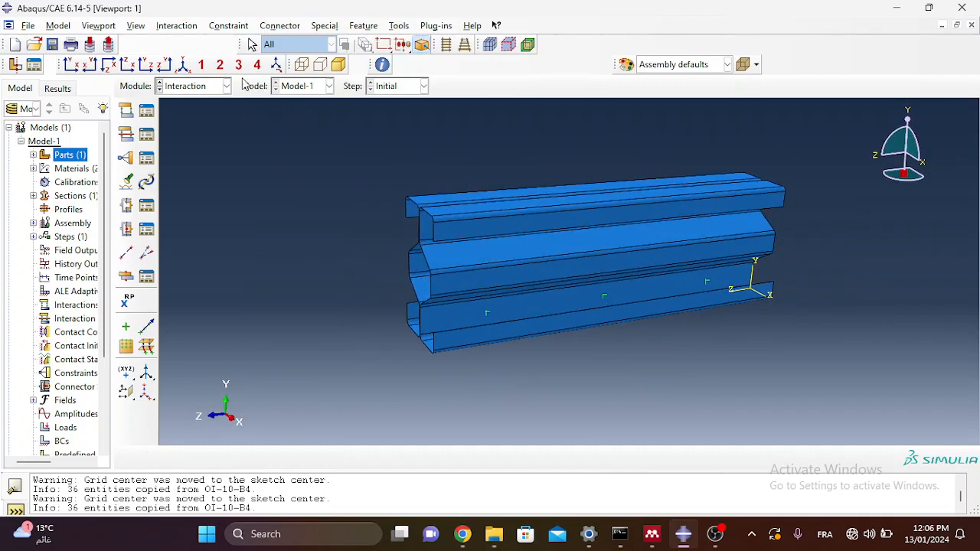
{"action": "left_click_drag", "start_coordinate": [487, 275], "coordinate": [555, 264], "text": "ctrl+alt"}
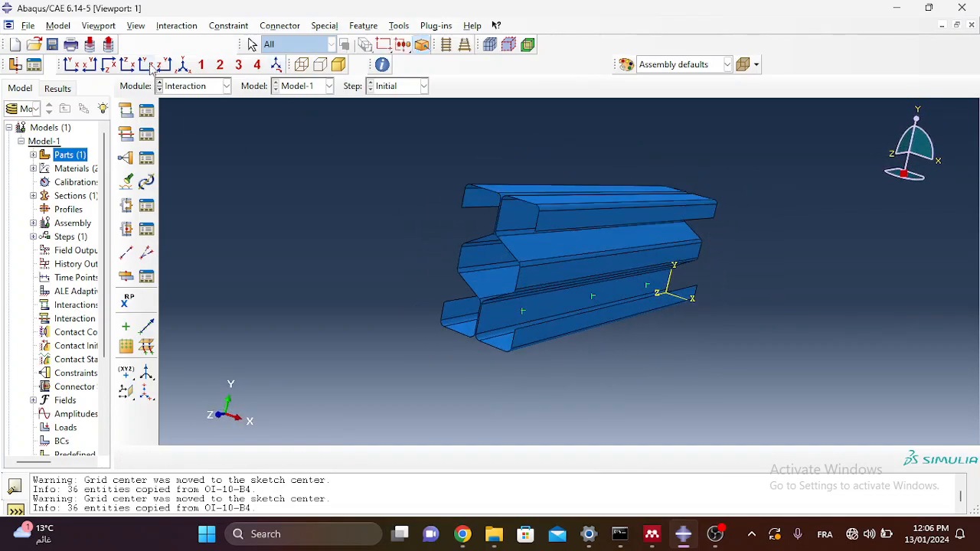
{"action": "left_click", "coordinate": [184, 64]}
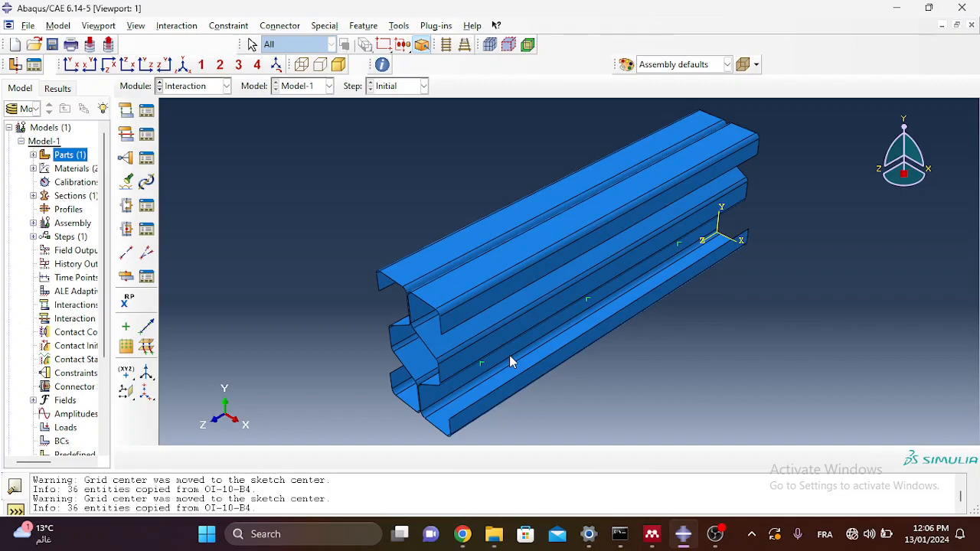
Step: Create Beam connector section ConnSect-1, open its editor, then minimize Abaqus and OBS
{"action": "left_click", "coordinate": [126, 232]}
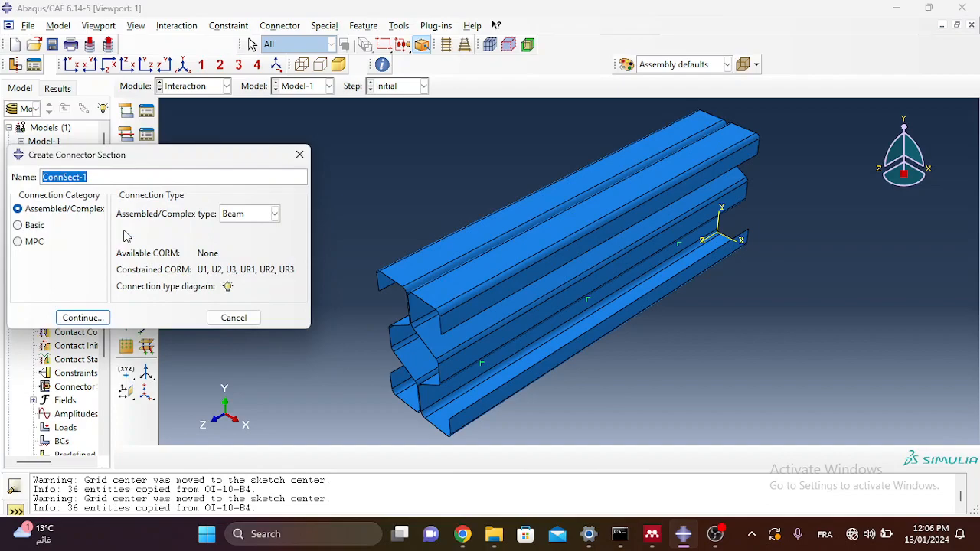
{"action": "left_click_drag", "start_coordinate": [94, 160], "coordinate": [157, 157]}
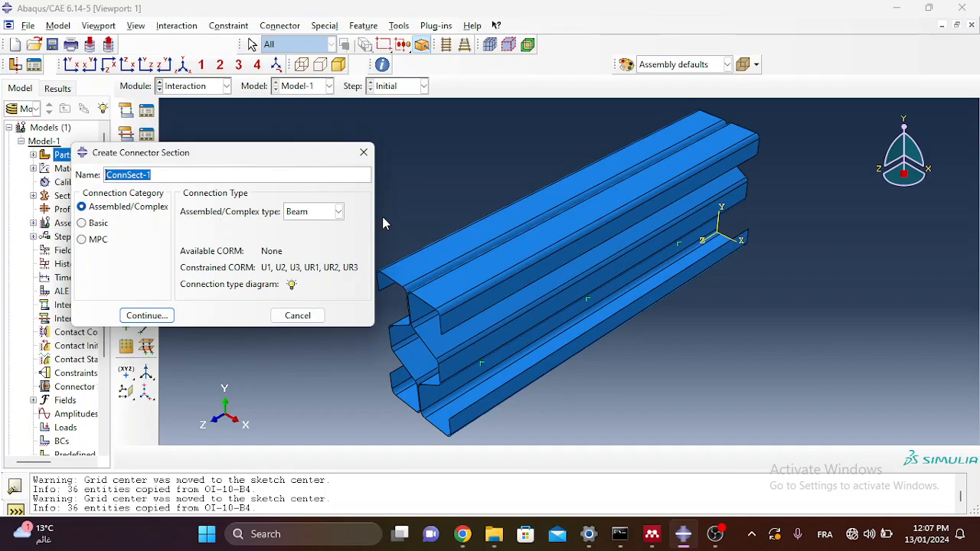
{"action": "left_click", "coordinate": [339, 212]}
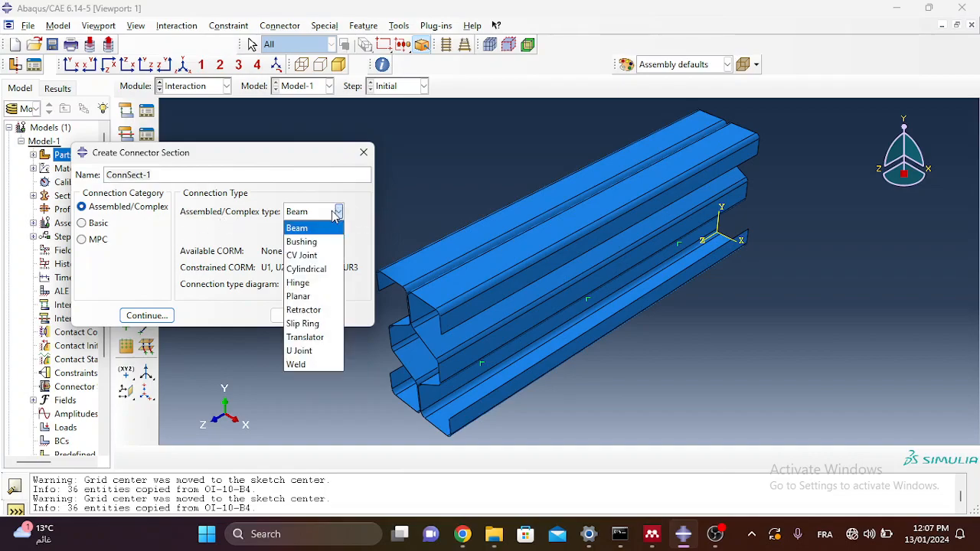
{"action": "left_click", "coordinate": [337, 214]}
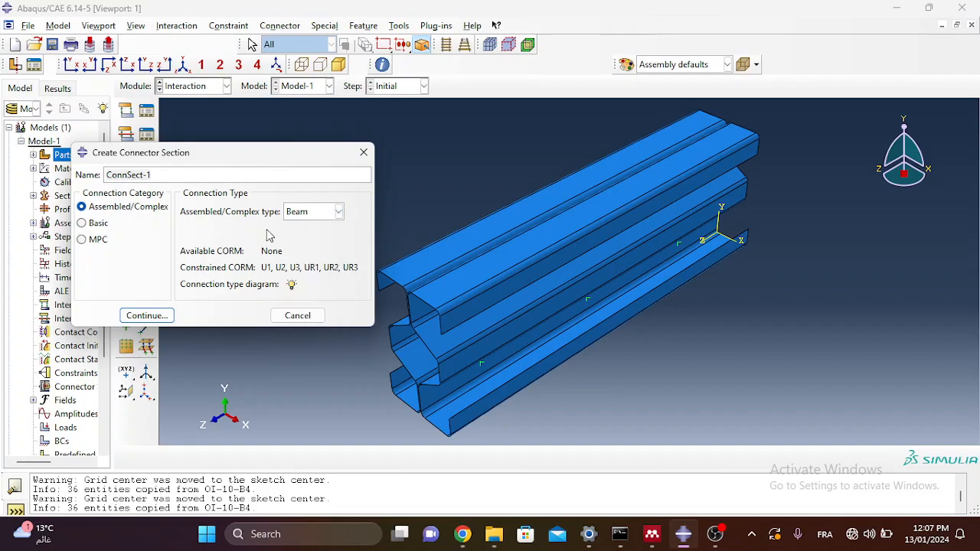
{"action": "left_click", "coordinate": [141, 321]}
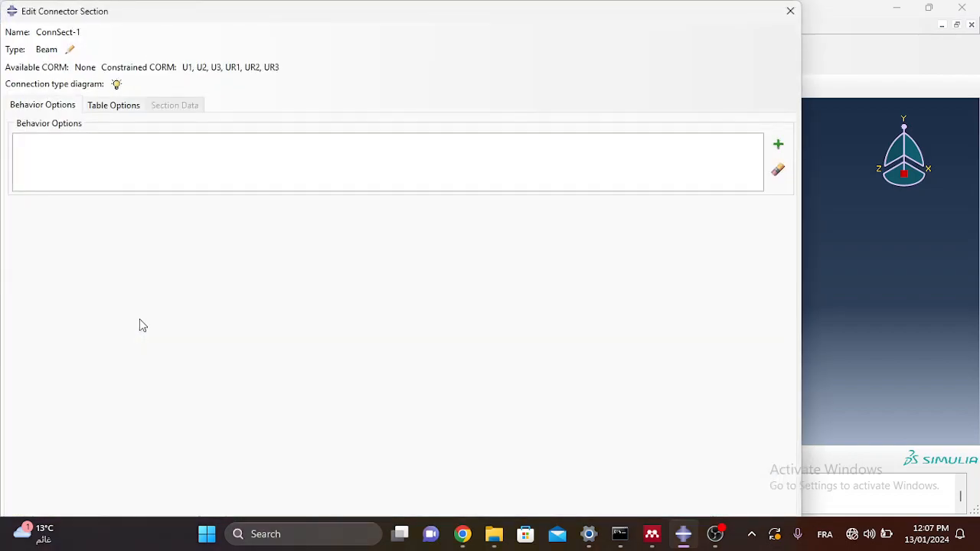
{"action": "left_click_drag", "start_coordinate": [470, 21], "coordinate": [545, 20]}
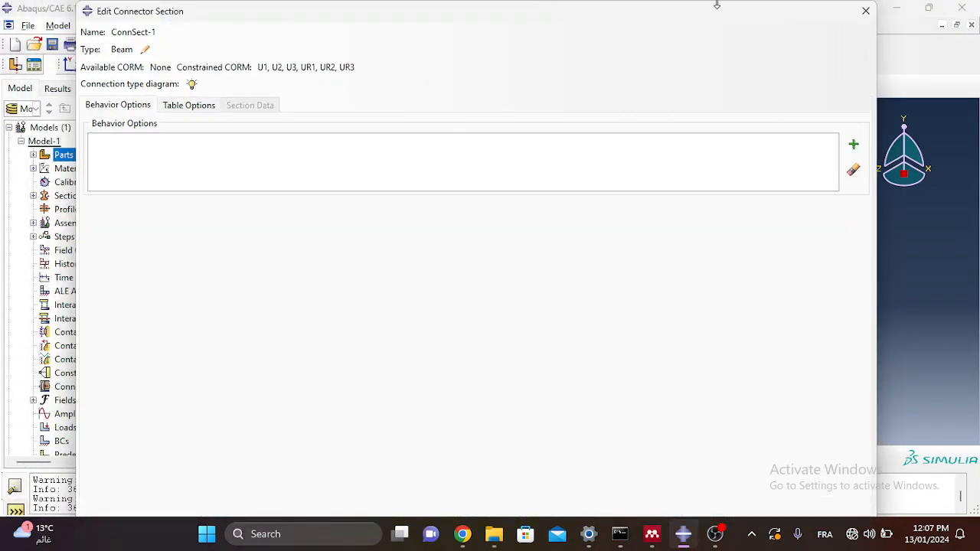
{"action": "mouse_move", "coordinate": [709, 15]}
{"action": "left_mouse_down"}
{"action": "mouse_move", "coordinate": [707, 48]}
{"action": "mouse_move", "coordinate": [698, 7]}
{"action": "left_mouse_up"}
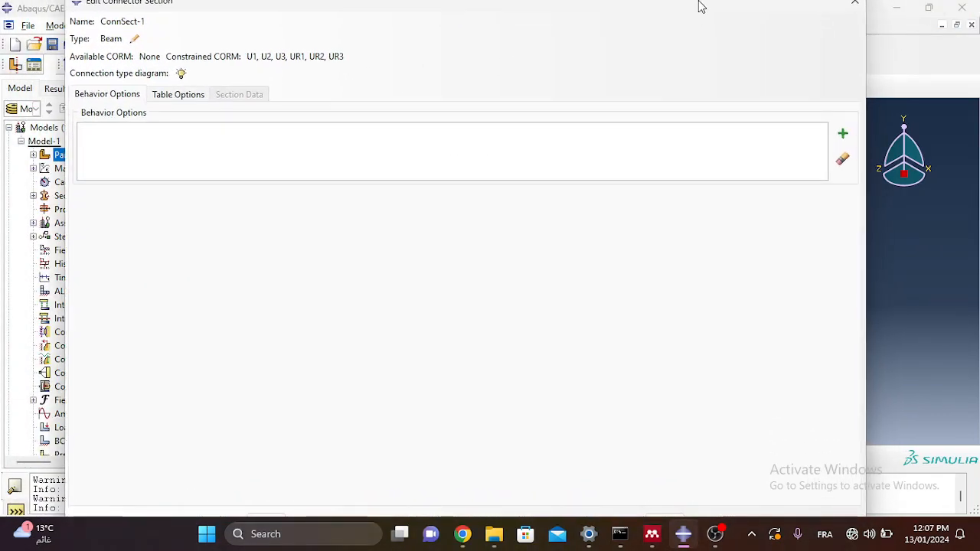
{"action": "left_click", "coordinate": [896, 7]}
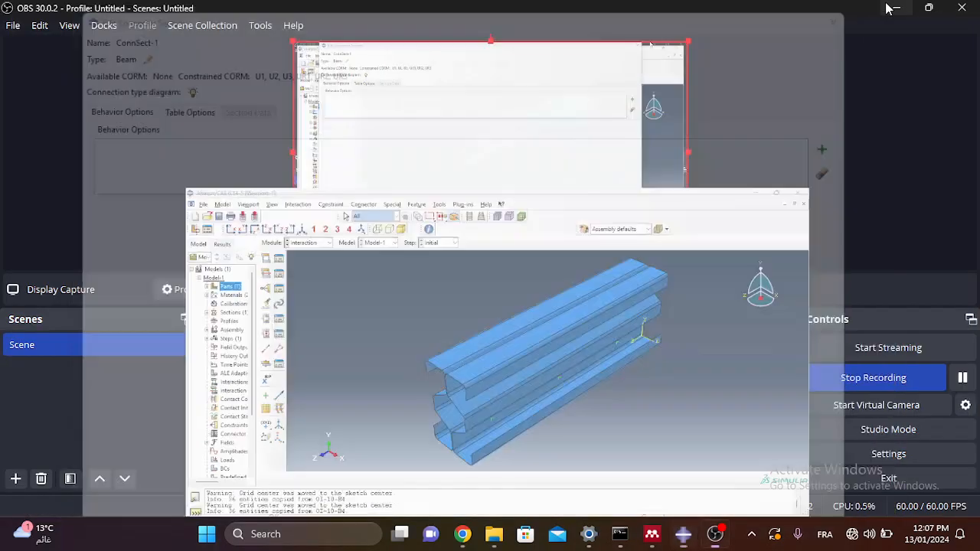
{"action": "left_click", "coordinate": [897, 7]}
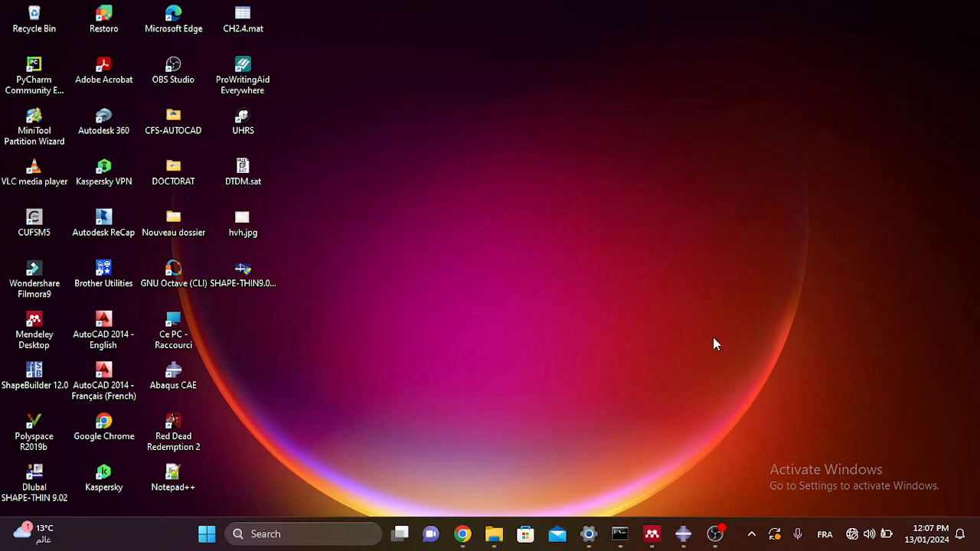
Step: Open Windows Display settings from the desktop's right-click menu
{"action": "left_click", "coordinate": [715, 536]}
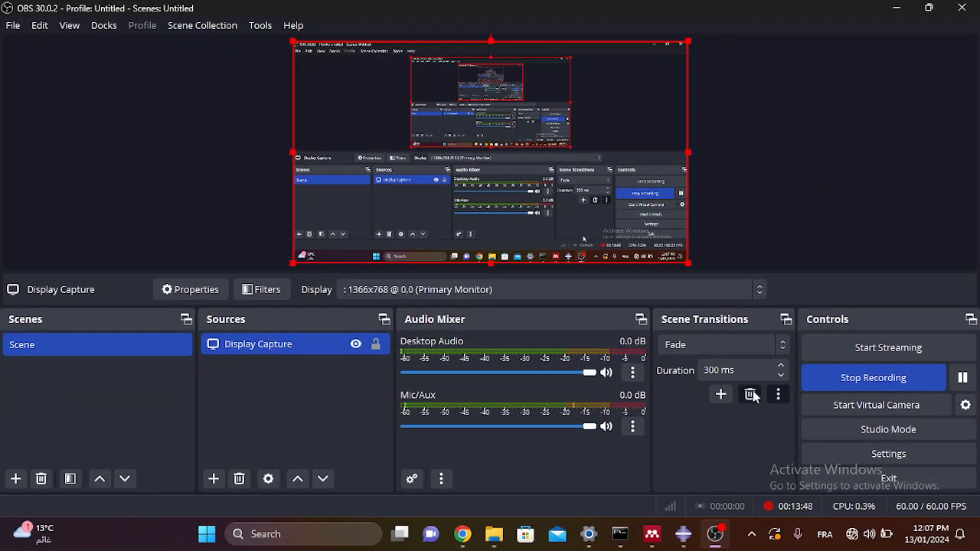
{"action": "left_click", "coordinate": [897, 7]}
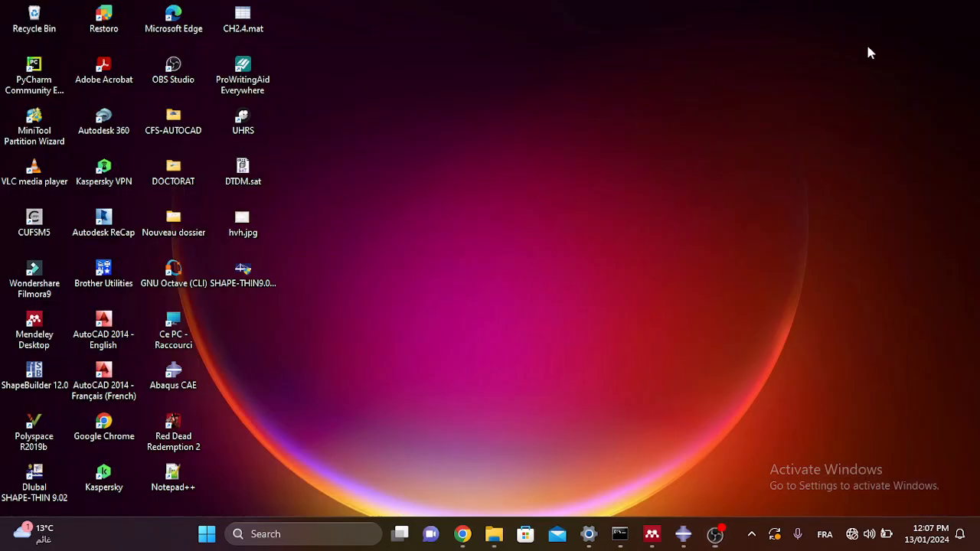
{"action": "right_click", "coordinate": [740, 301]}
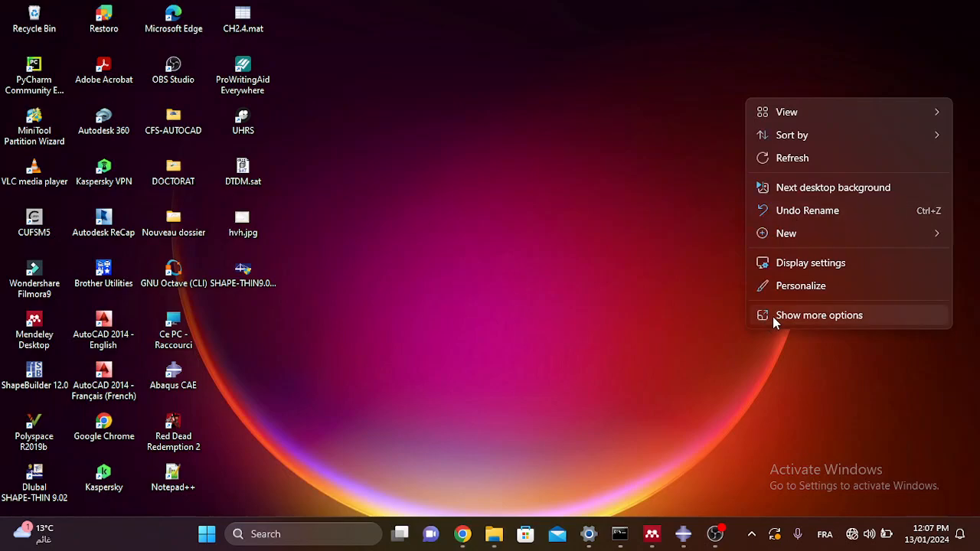
{"action": "left_click", "coordinate": [787, 262]}
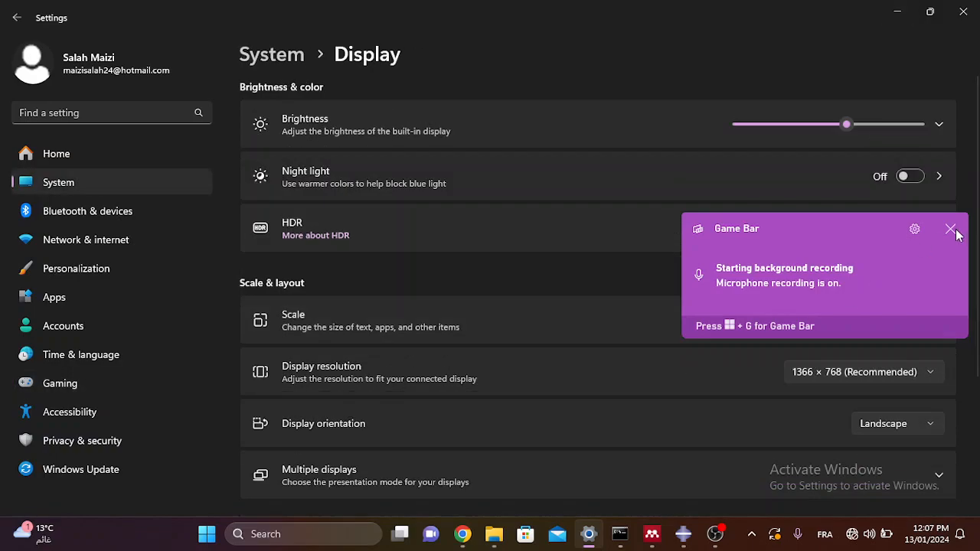
Step: Keep display scale at 100% and switch the screen resolution to 1280 × 720
{"action": "left_click", "coordinate": [950, 229]}
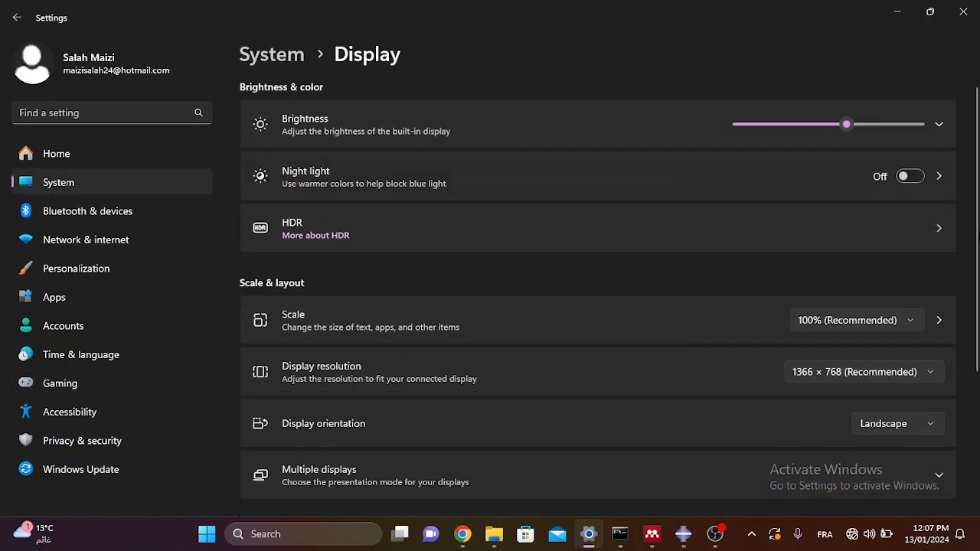
{"action": "scroll", "coordinate": [975, 268], "scroll_direction": "down", "scroll_amount": 1}
{"action": "scroll", "coordinate": [975, 268], "scroll_direction": "down", "scroll_amount": 1}
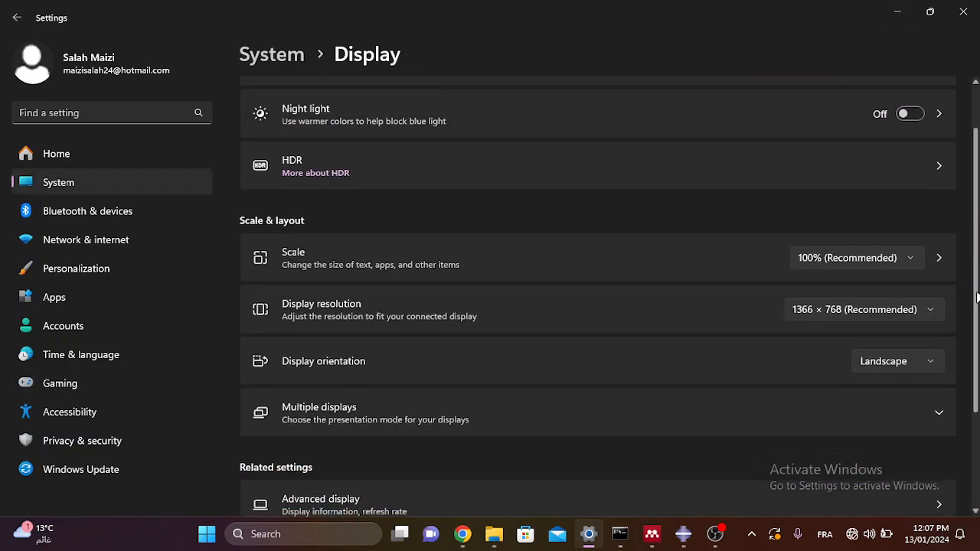
{"action": "left_click", "coordinate": [897, 259]}
{"action": "left_click", "coordinate": [897, 259]}
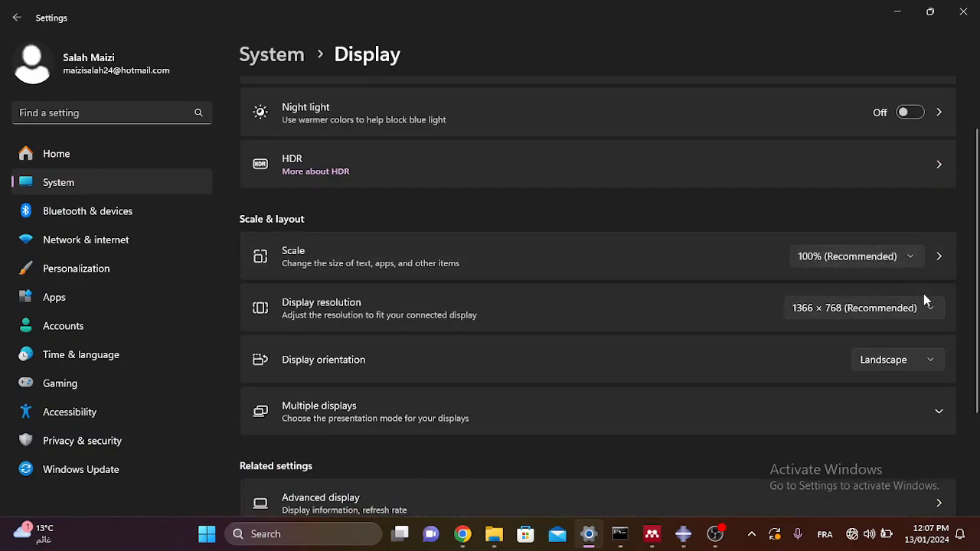
{"action": "left_click", "coordinate": [931, 313]}
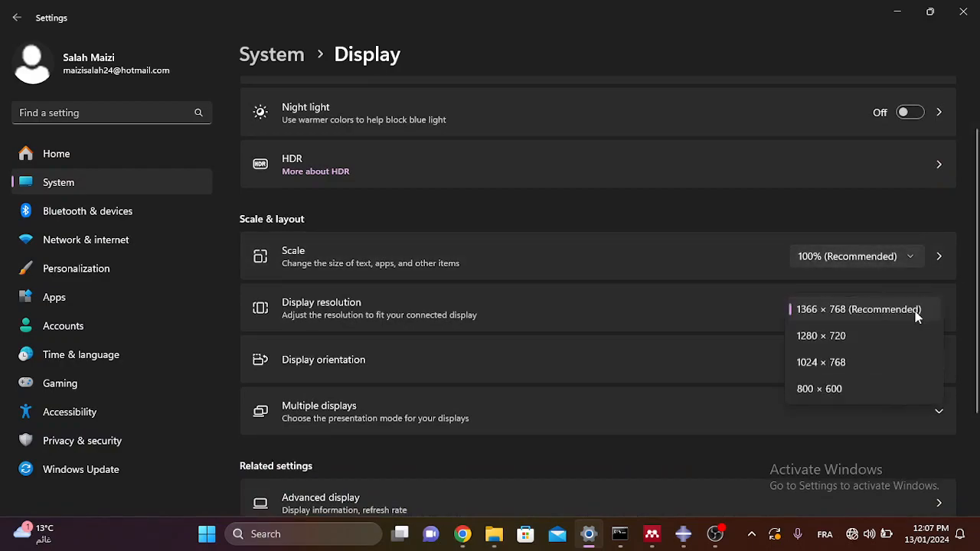
{"action": "left_click", "coordinate": [868, 335]}
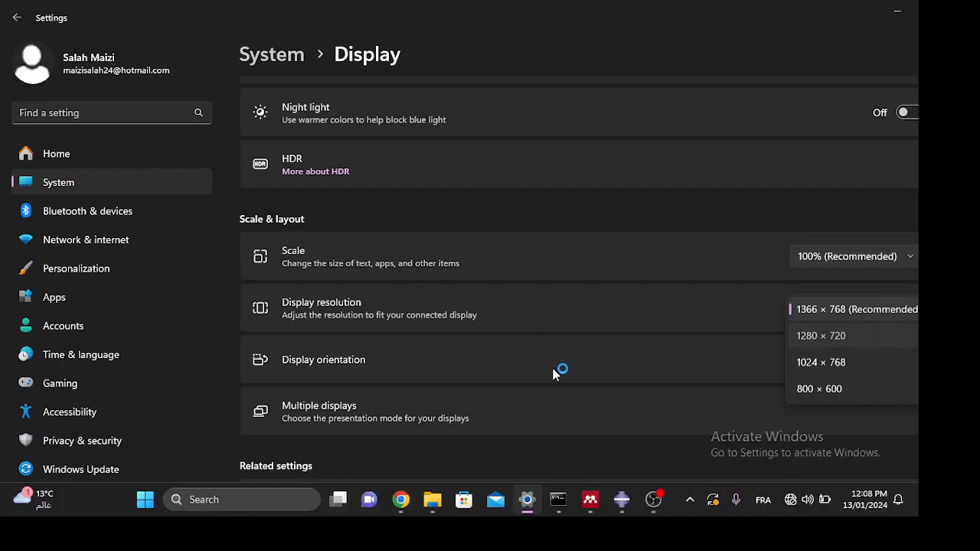
Step: Accept ConnSect-1 in Abaqus, revert the resolution to 1366 × 768, and return to Abaqus
{"action": "left_click", "coordinate": [621, 506]}
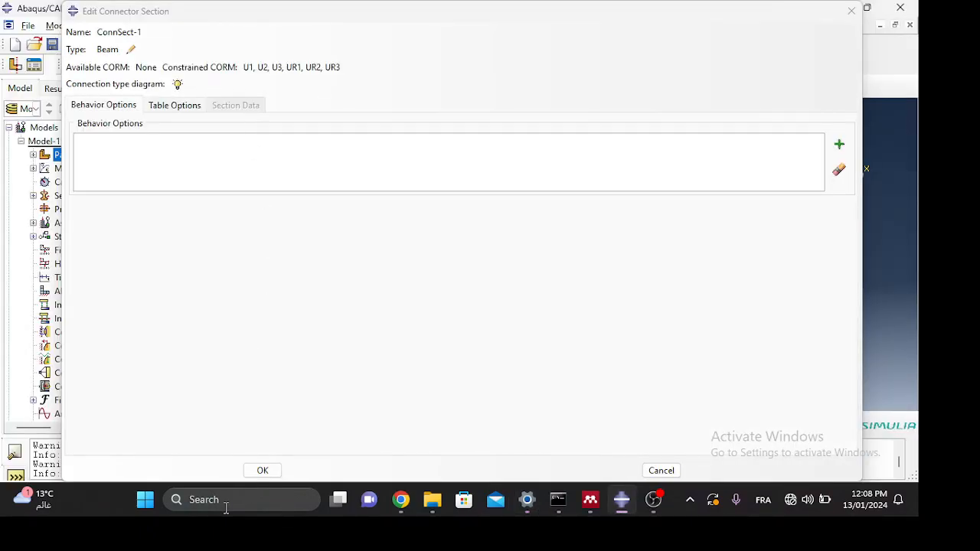
{"action": "left_click", "coordinate": [263, 471]}
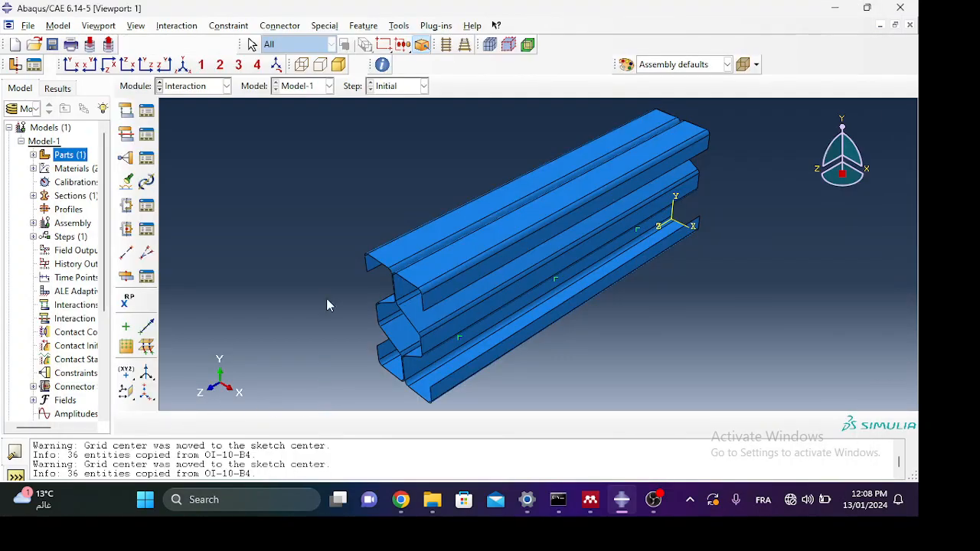
{"action": "left_click", "coordinate": [835, 10]}
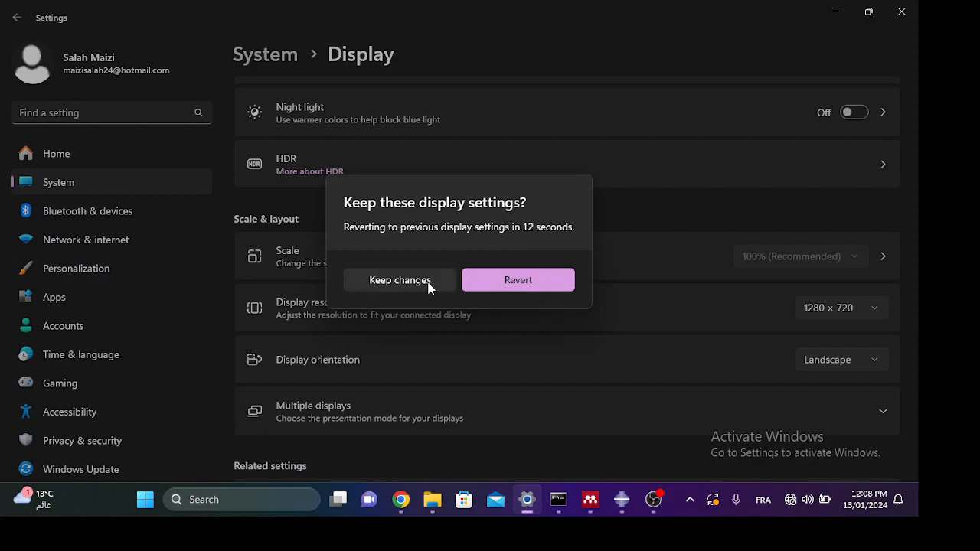
{"action": "left_click", "coordinate": [517, 280]}
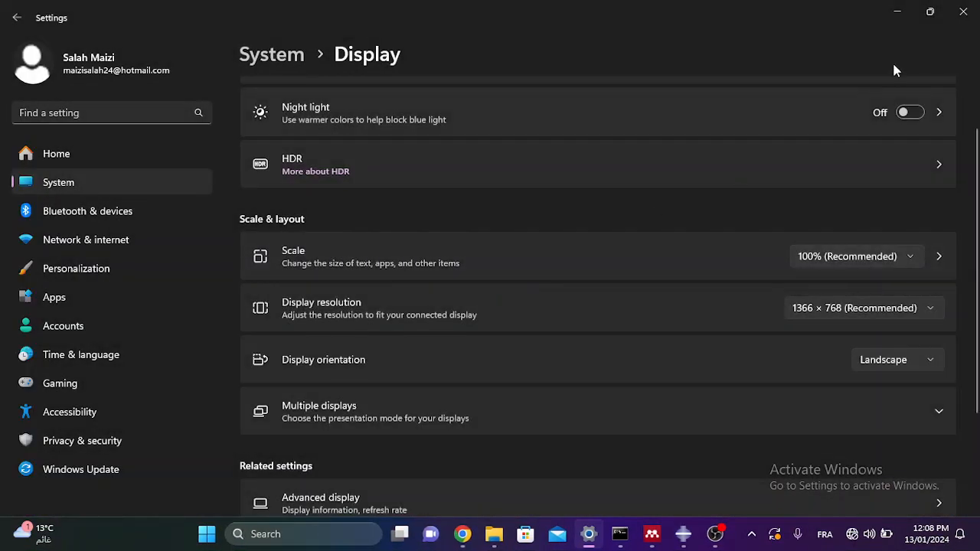
{"action": "left_click", "coordinate": [896, 12]}
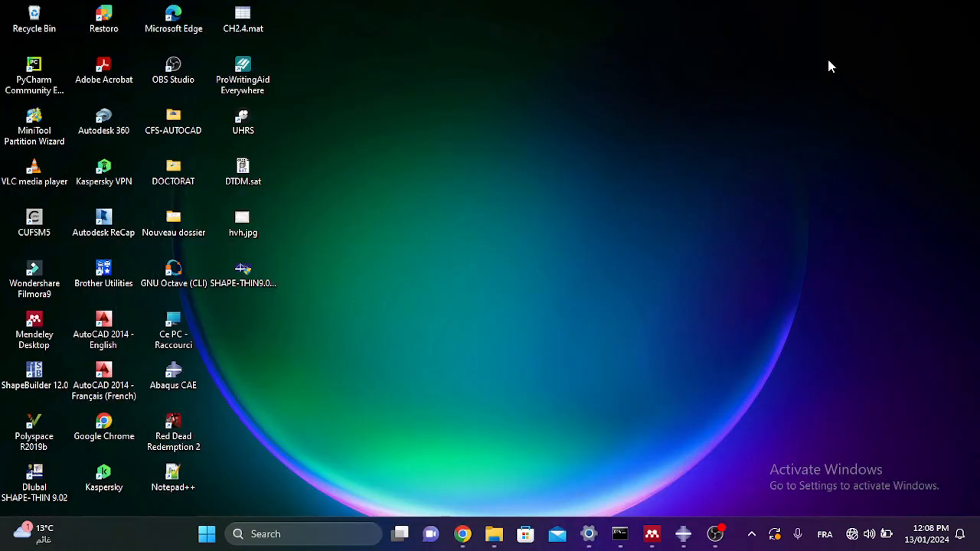
{"action": "left_click", "coordinate": [682, 533]}
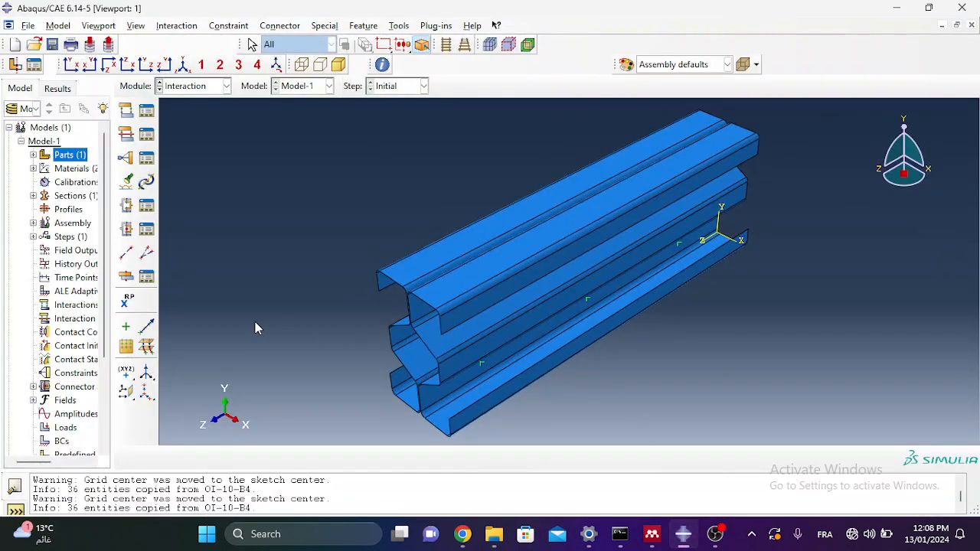
Step: Check that connector section ConnSect-1 exists, then start a point-based fastener, Fasteners-1
{"action": "left_click", "coordinate": [146, 231]}
{"action": "left_click_drag", "start_coordinate": [81, 79], "coordinate": [120, 104]}
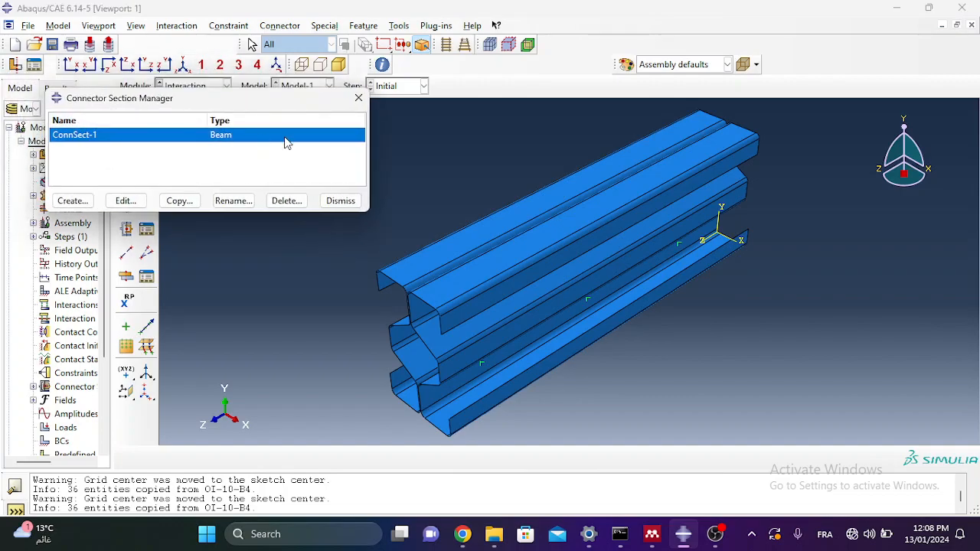
{"action": "left_click", "coordinate": [360, 99]}
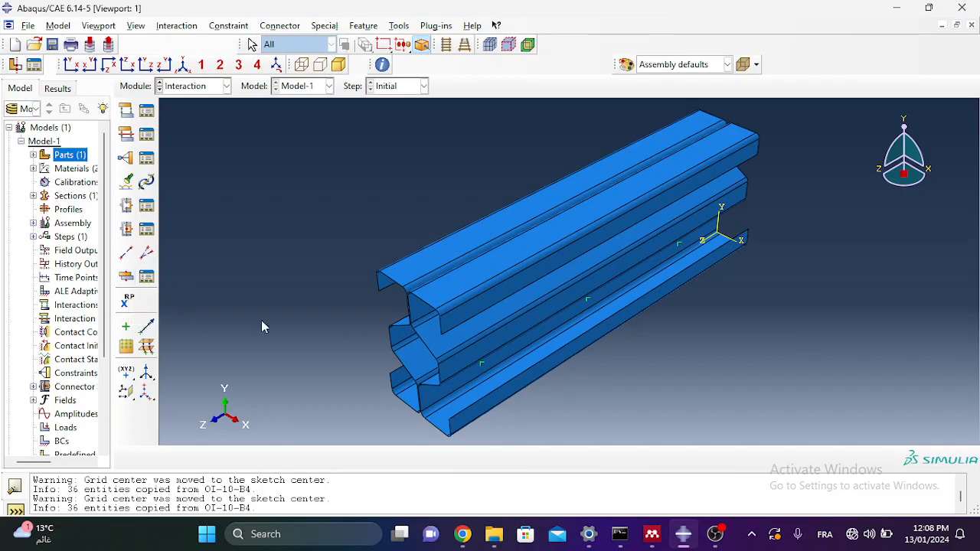
{"action": "left_click", "coordinate": [128, 276]}
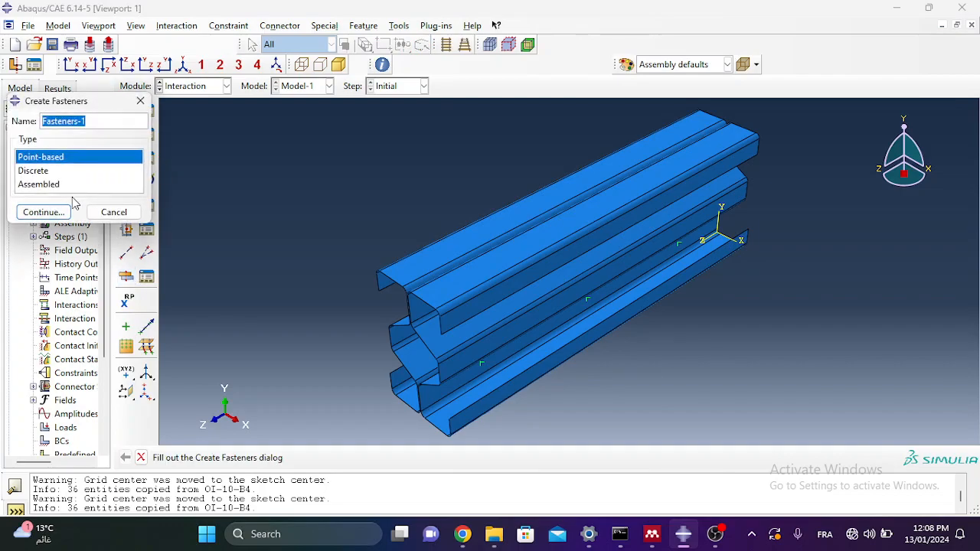
Step: With the filter on Attach points, box-select all attachment points in front view as positioning Set-4
{"action": "left_click", "coordinate": [44, 211]}
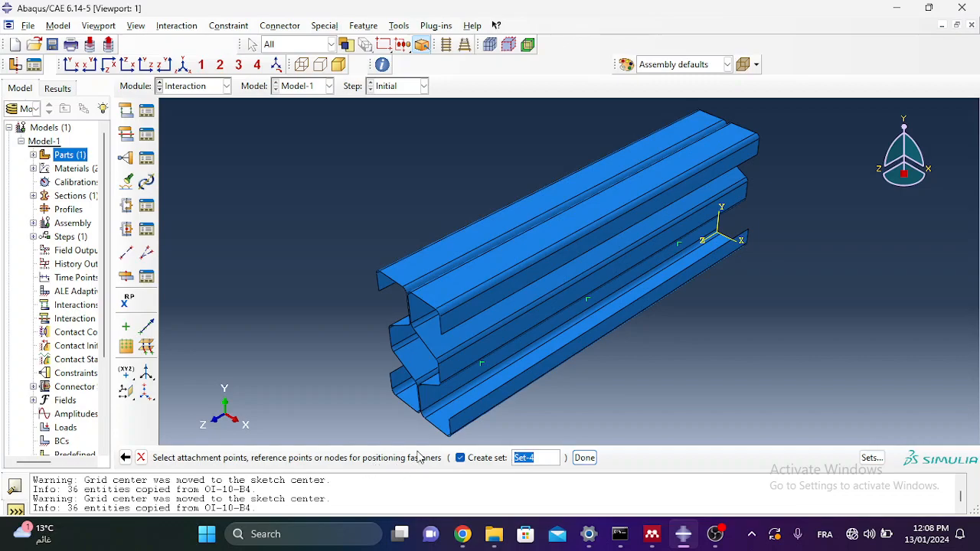
{"action": "left_click", "coordinate": [322, 46]}
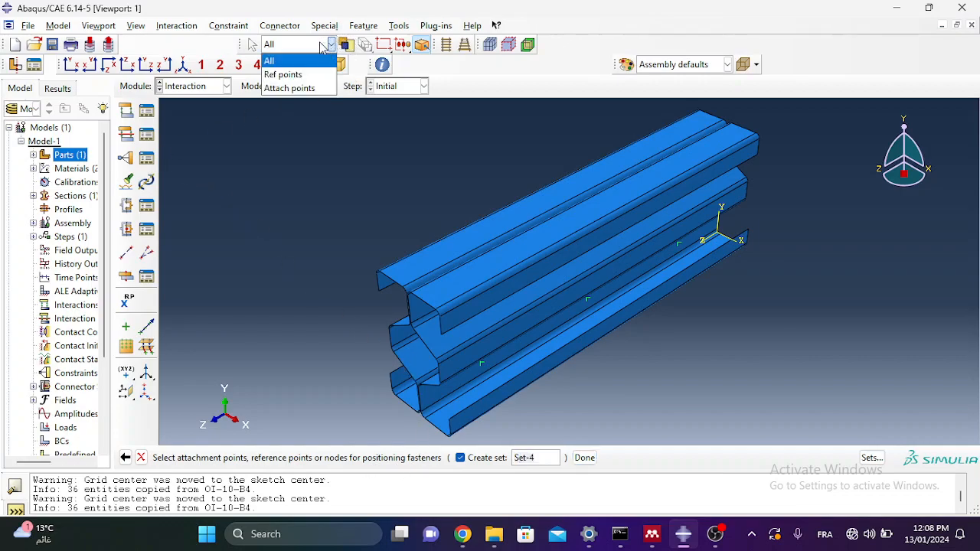
{"action": "left_click", "coordinate": [290, 88]}
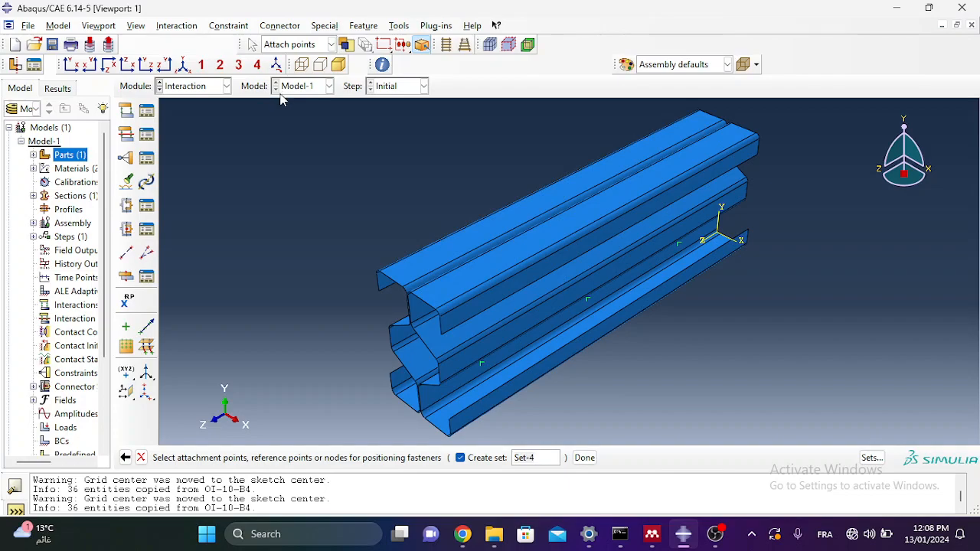
{"action": "left_click", "coordinate": [76, 67]}
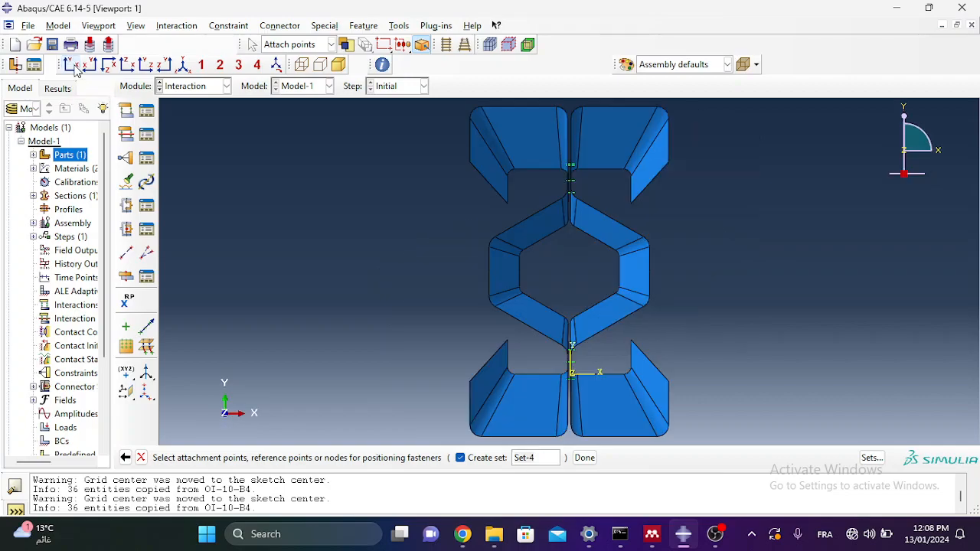
{"action": "scroll", "coordinate": [539, 330], "scroll_direction": "down", "scroll_amount": 1}
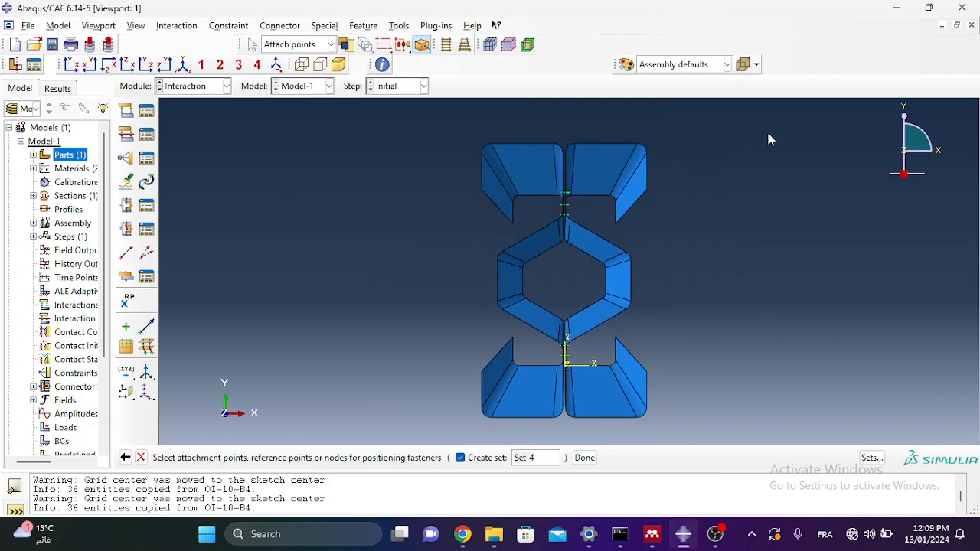
{"action": "left_click_drag", "start_coordinate": [761, 131], "coordinate": [398, 428]}
{"action": "left_click", "coordinate": [183, 65]}
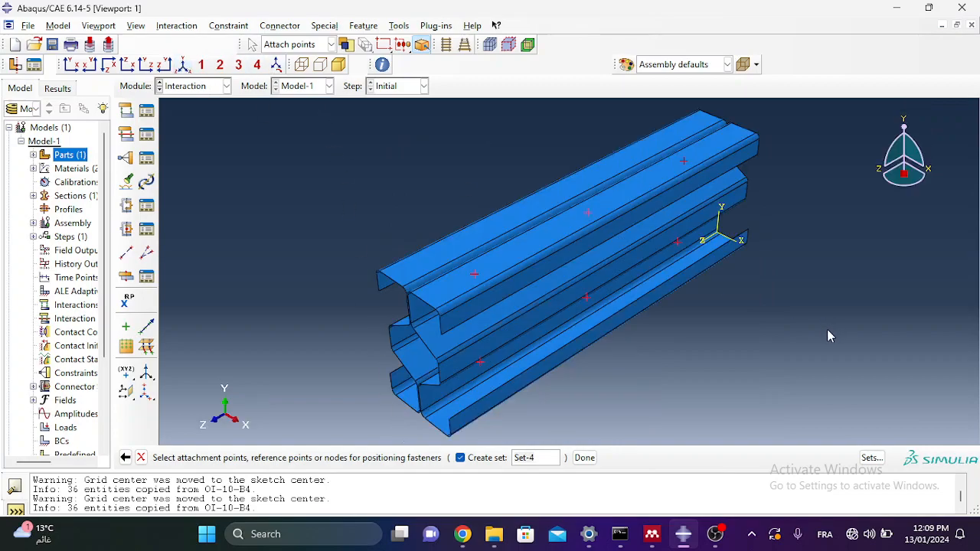
{"action": "left_click_drag", "start_coordinate": [597, 322], "coordinate": [586, 269], "text": "ctrl+alt"}
Step: Switch the Fasteners-1 approach to fasten specified surfaces by proximity, then close the editor without saving
{"action": "left_click", "coordinate": [584, 457]}
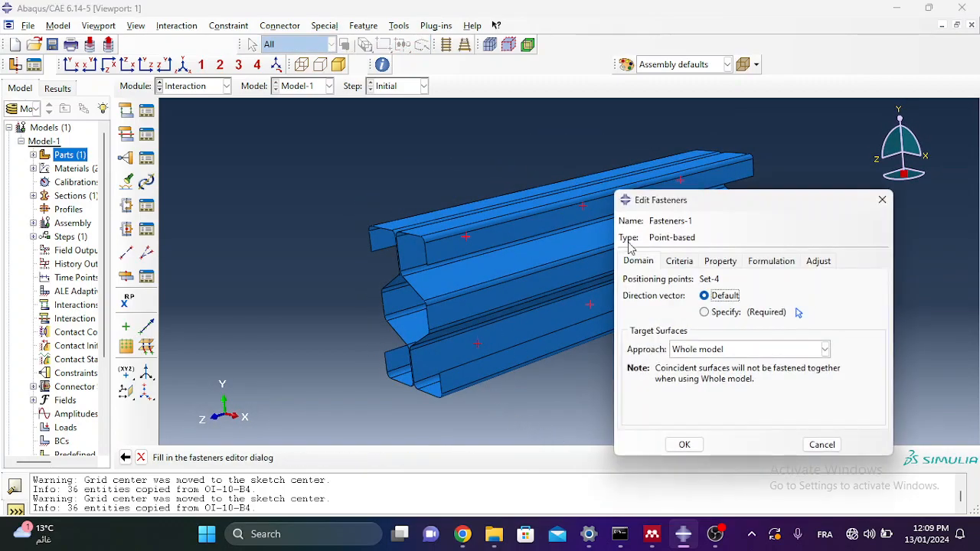
{"action": "left_click_drag", "start_coordinate": [646, 206], "coordinate": [353, 189]}
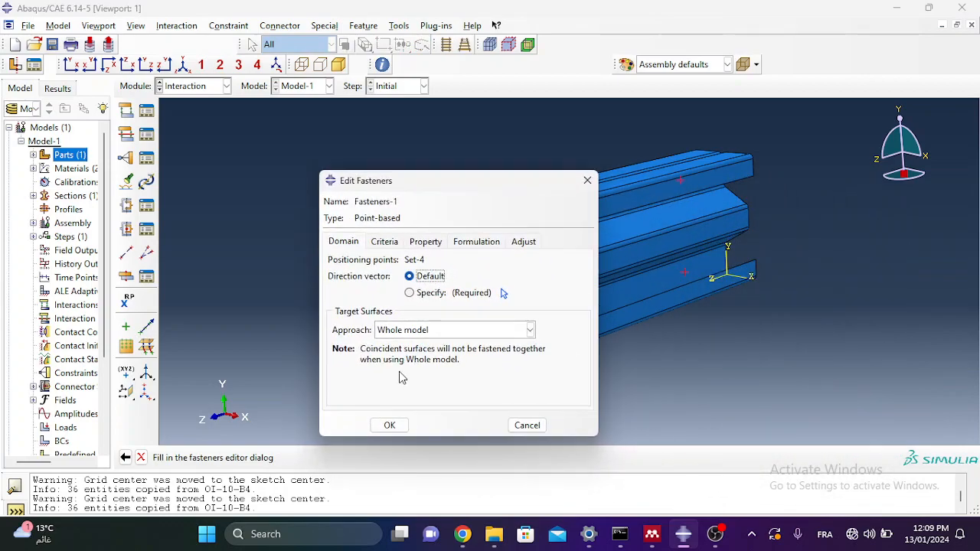
{"action": "left_click", "coordinate": [433, 331]}
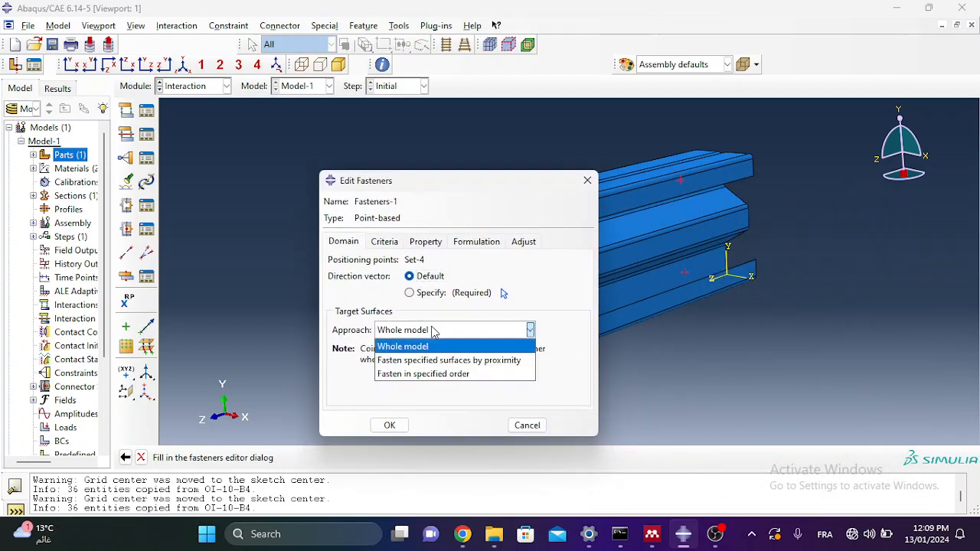
{"action": "left_click", "coordinate": [420, 184]}
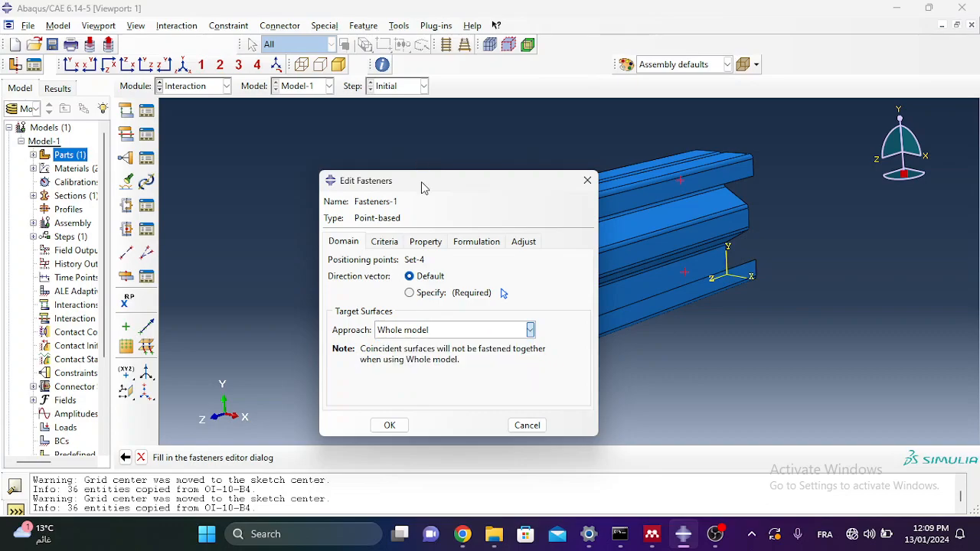
{"action": "left_click_drag", "start_coordinate": [409, 181], "coordinate": [190, 162]}
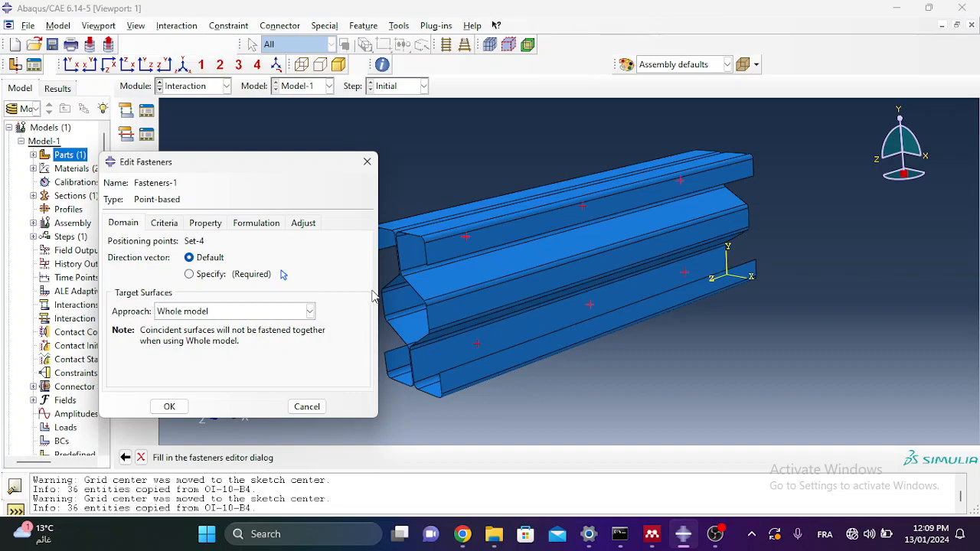
{"action": "left_click_drag", "start_coordinate": [296, 171], "coordinate": [265, 172]}
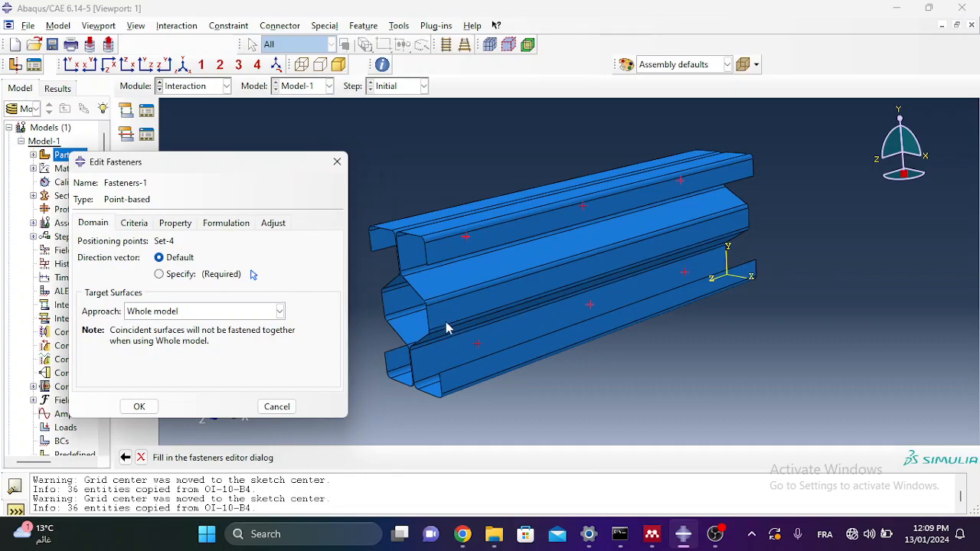
{"action": "left_click", "coordinate": [173, 319]}
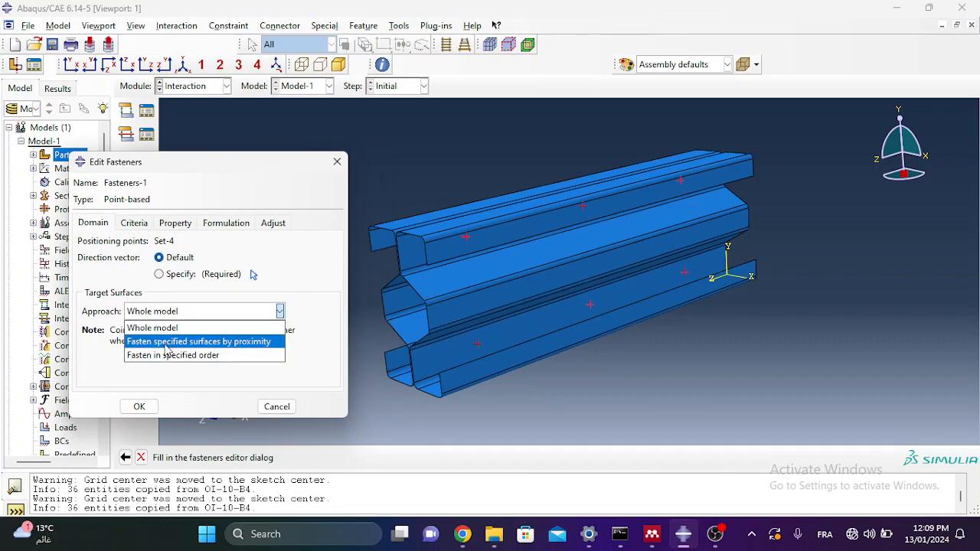
{"action": "left_click", "coordinate": [166, 345]}
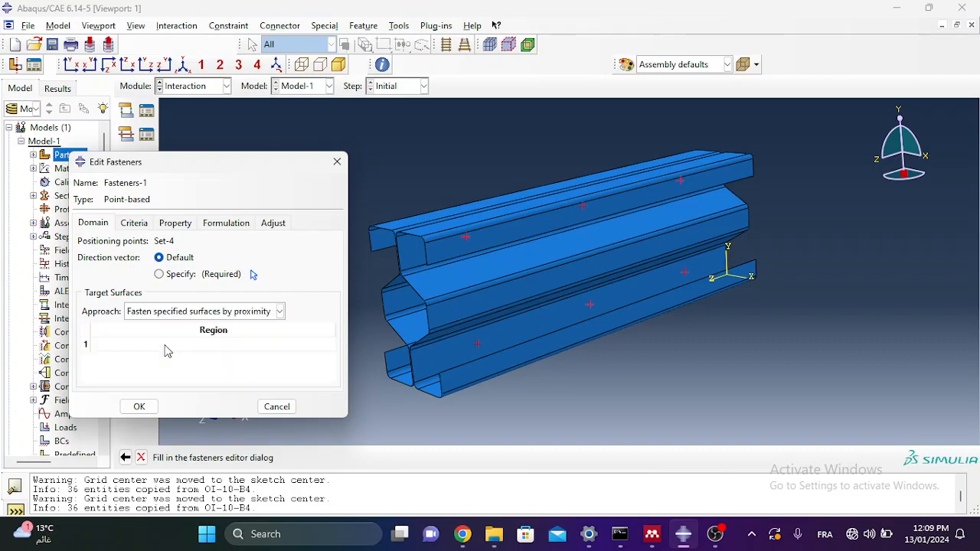
{"action": "left_click", "coordinate": [335, 164]}
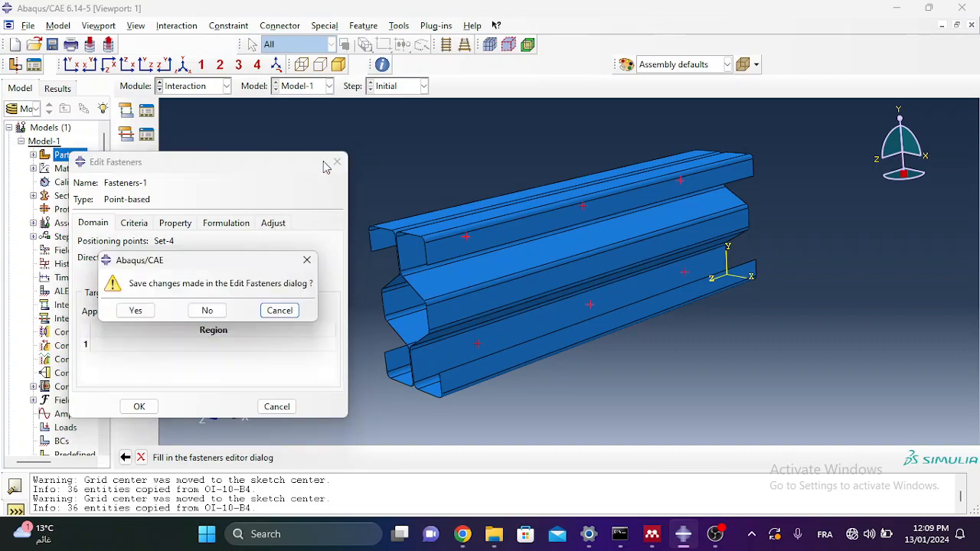
{"action": "left_click", "coordinate": [208, 311]}
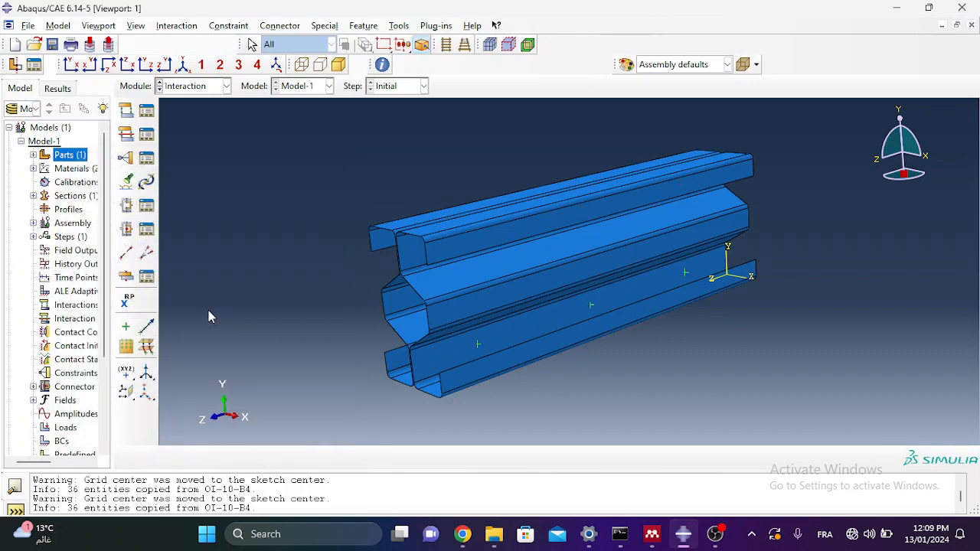
Step: Make a trial 'UUp-Right' surface from the top channel's end face, brown side, and start a fresh surface
{"action": "left_click", "coordinate": [34, 223]}
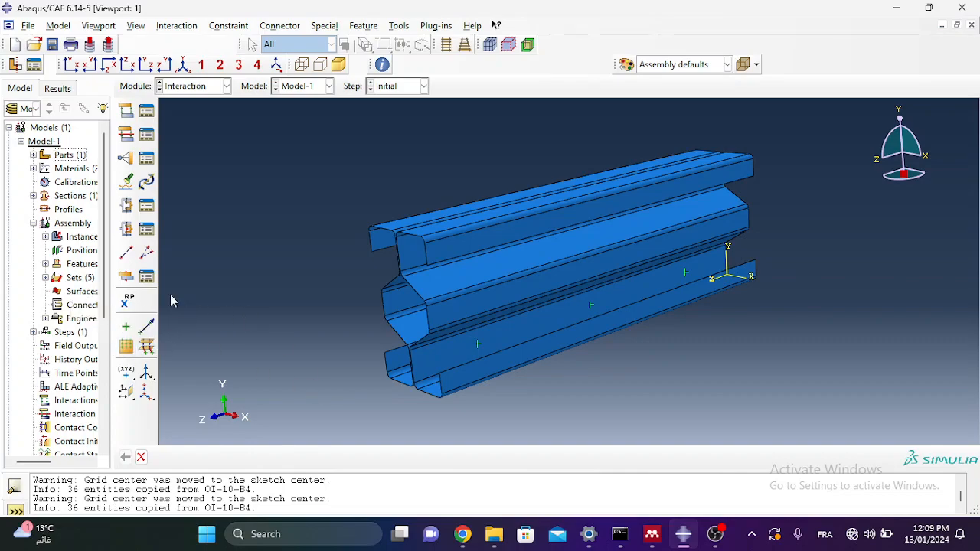
{"action": "double_click", "coordinate": [77, 293]}
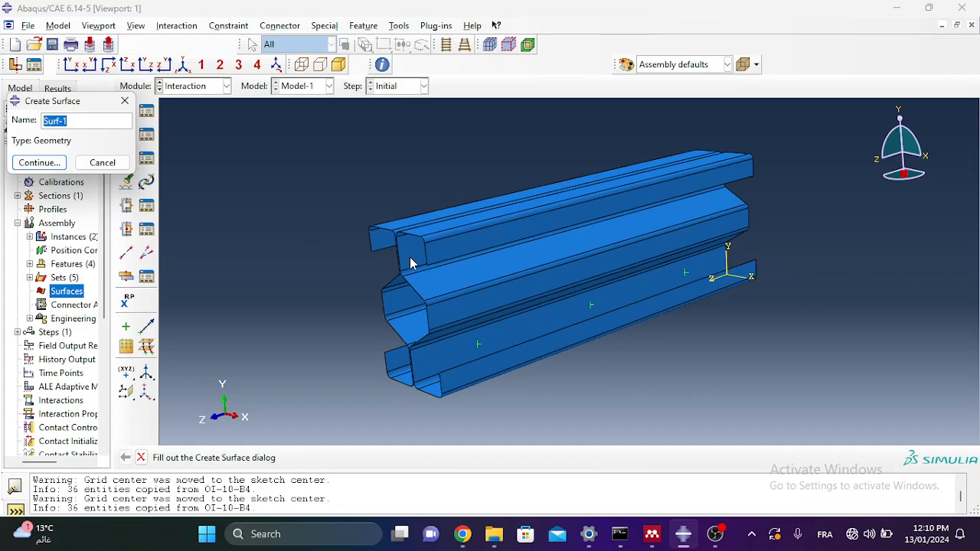
{"action": "type", "text": "U"}
{"action": "type", "text": "U"}
{"action": "type", "text": "p-Right-Web"}
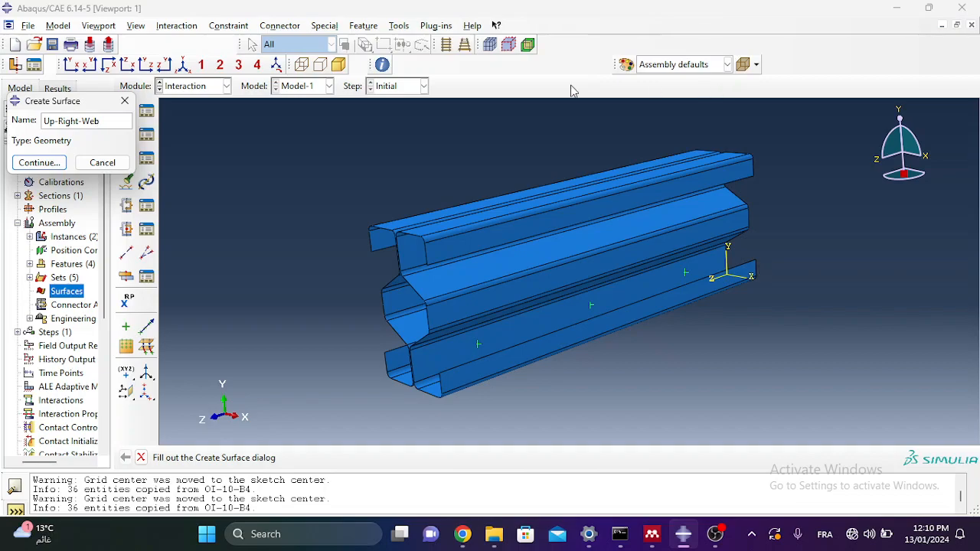
{"action": "left_click", "coordinate": [38, 163]}
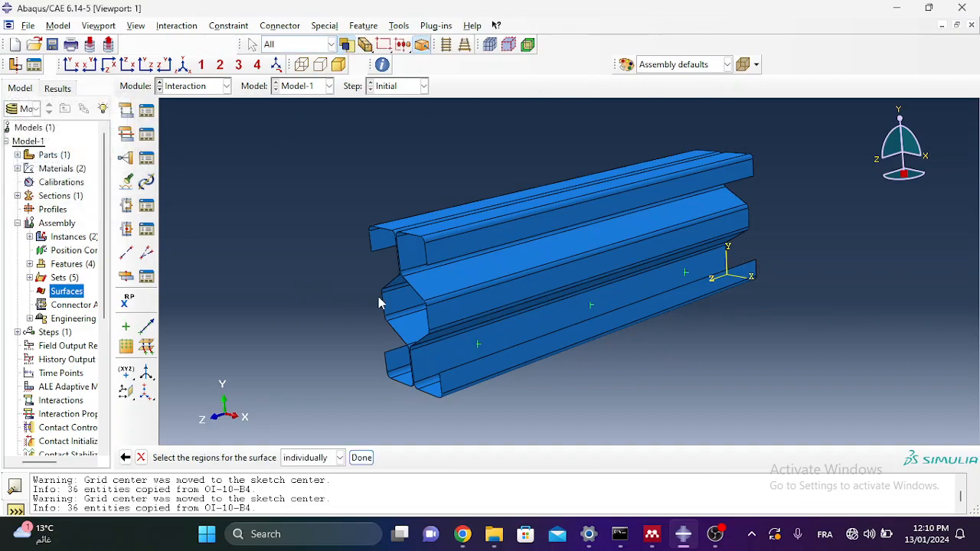
{"action": "left_click", "coordinate": [409, 253]}
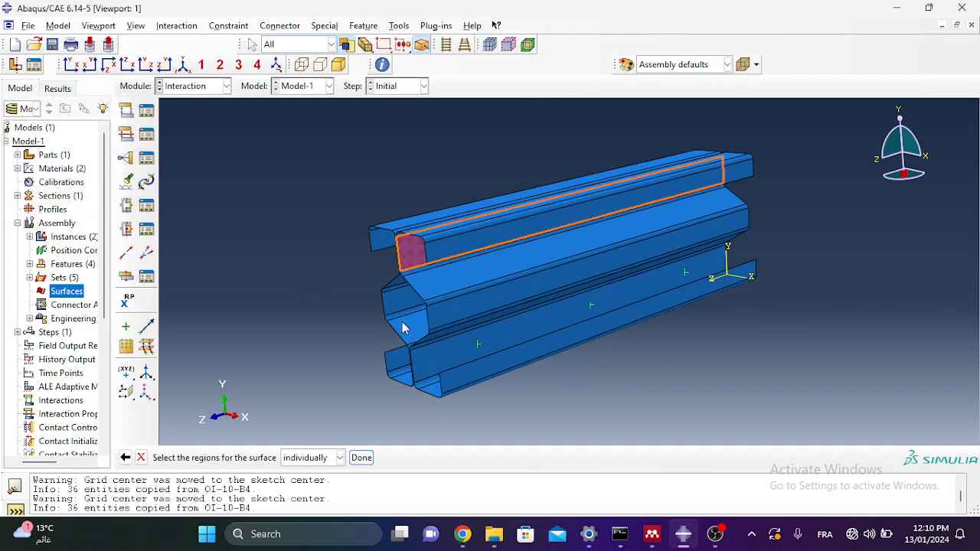
{"action": "left_click", "coordinate": [363, 459]}
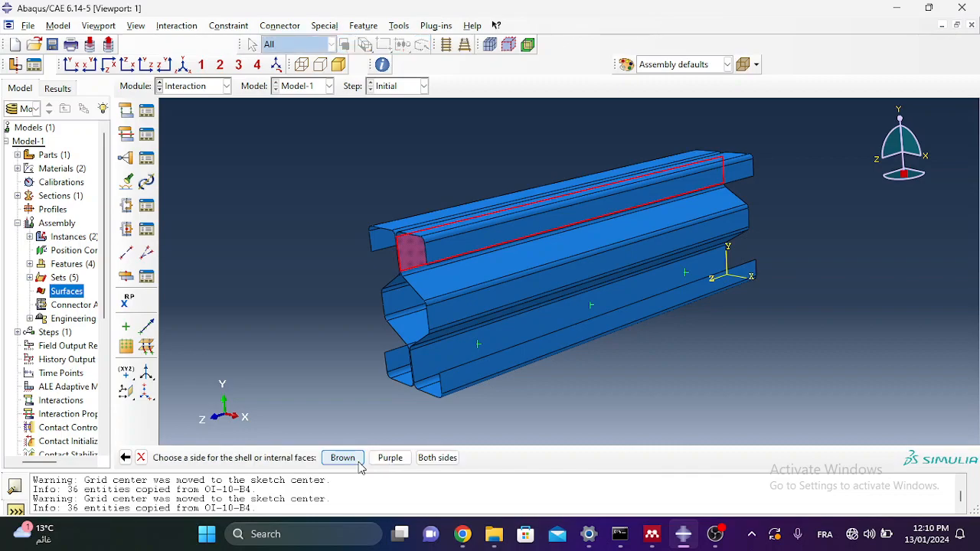
{"action": "left_click", "coordinate": [342, 458]}
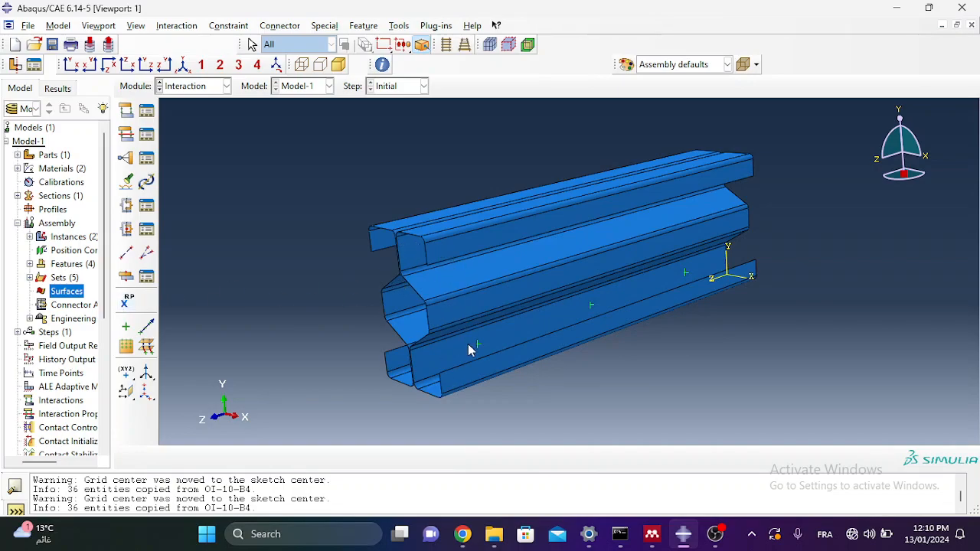
{"action": "double_click", "coordinate": [69, 294]}
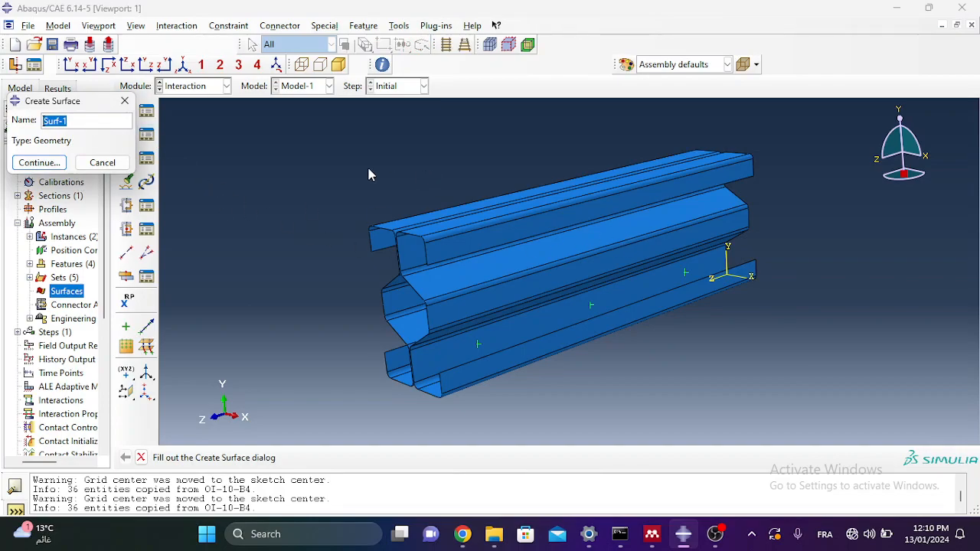
Step: Create Right-surface from the top channel end face and the lower channel's long flange, brown side
{"action": "type", "text": "Right-s"}
{"action": "left_click", "coordinate": [56, 164]}
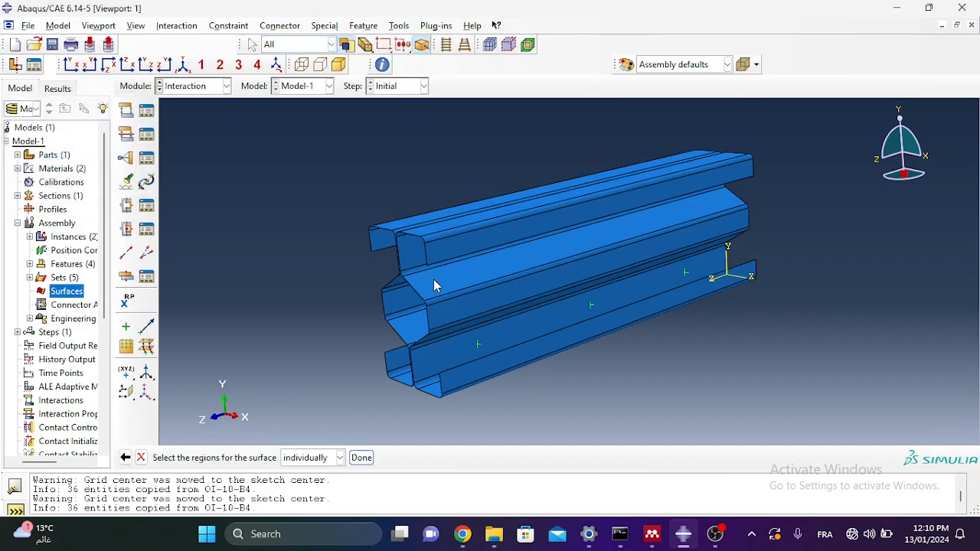
{"action": "scroll", "coordinate": [376, 228], "scroll_direction": "down", "scroll_amount": 3}
{"action": "left_click", "coordinate": [376, 227]}
{"action": "scroll", "coordinate": [438, 284], "scroll_direction": "up", "scroll_amount": 4}
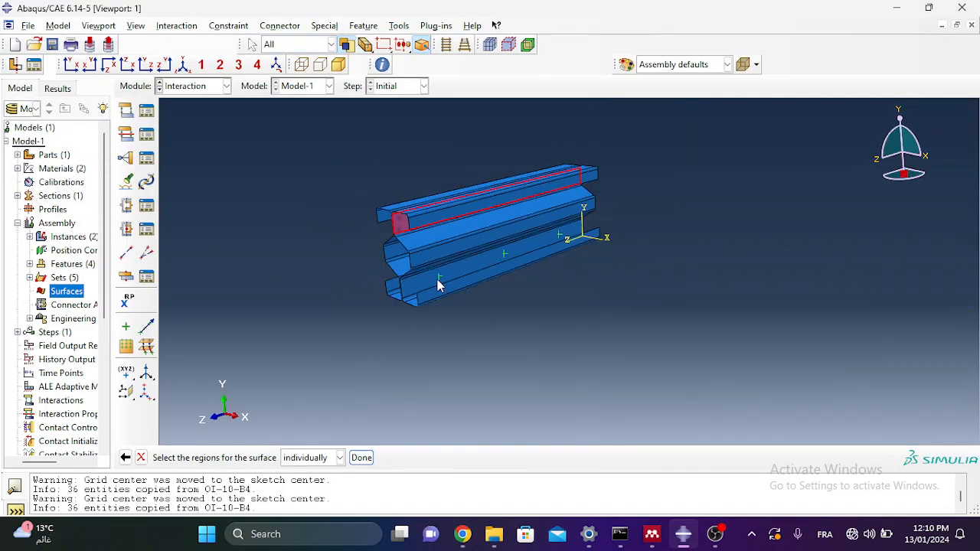
{"action": "scroll", "coordinate": [438, 285], "scroll_direction": "down", "scroll_amount": 4}
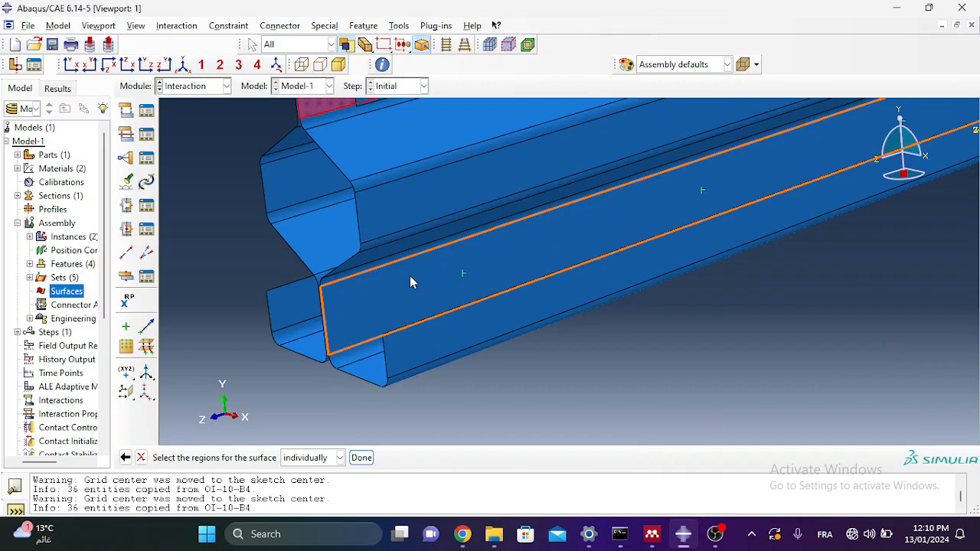
{"action": "left_click", "coordinate": [410, 283]}
{"action": "scroll", "coordinate": [325, 366], "scroll_direction": "up", "scroll_amount": 5}
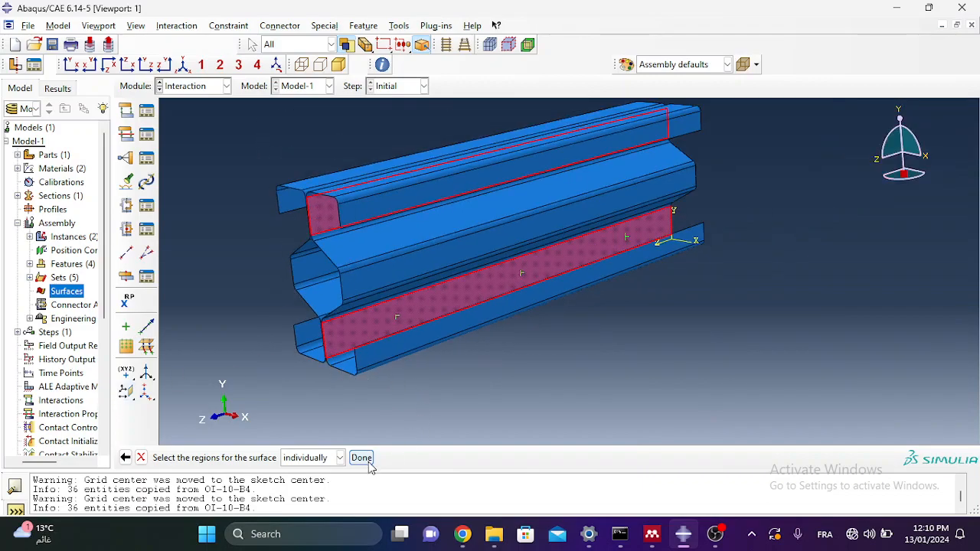
{"action": "left_click", "coordinate": [361, 457]}
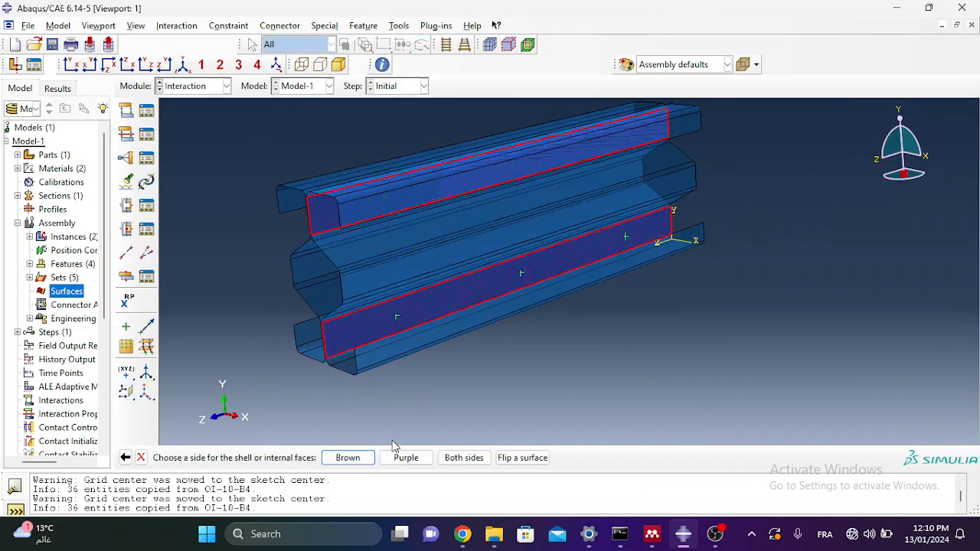
{"action": "left_click", "coordinate": [365, 459]}
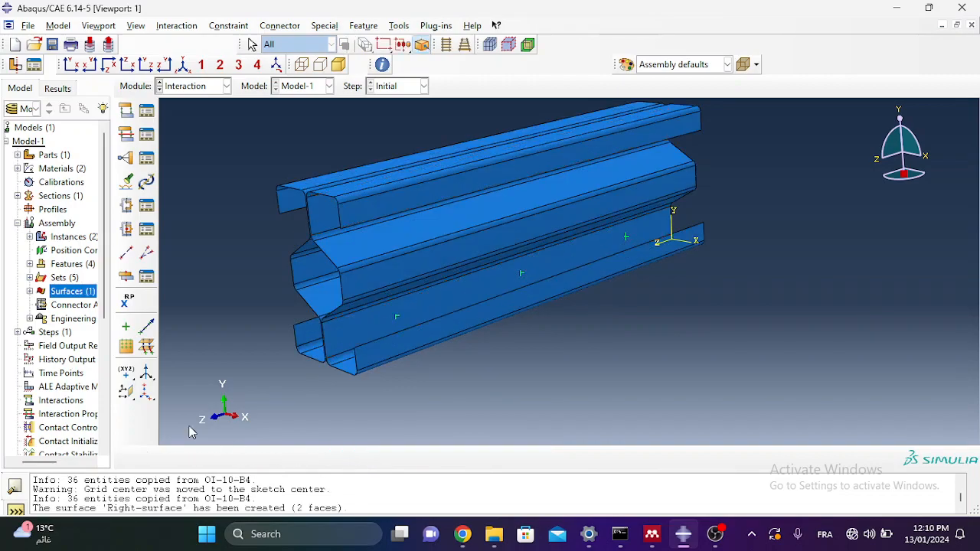
{"action": "double_click", "coordinate": [71, 292]}
Step: Cancel the pending surface and confirm Right-surface is listed under Surfaces
{"action": "key", "text": "BackSpace"}
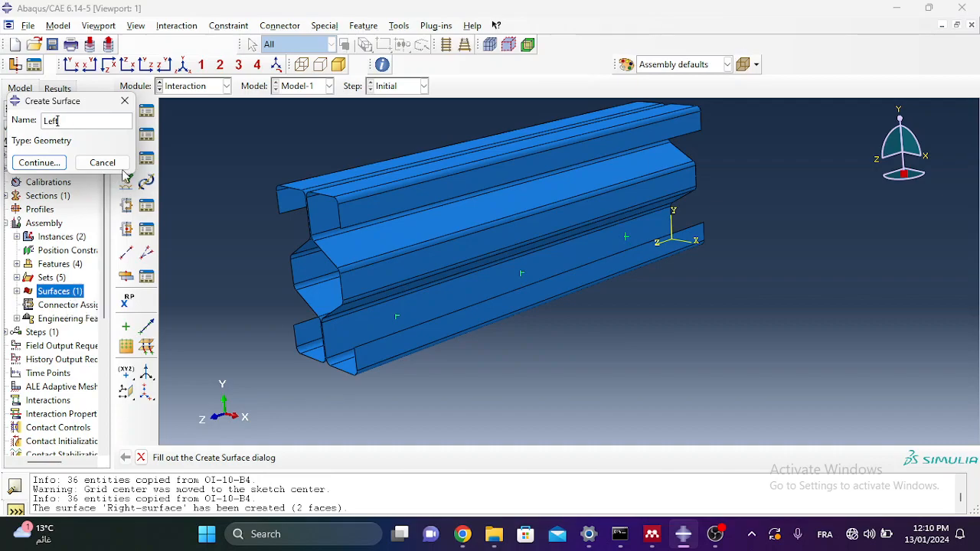
{"action": "left_click", "coordinate": [125, 100]}
{"action": "left_click", "coordinate": [17, 292]}
{"action": "left_click", "coordinate": [17, 292]}
{"action": "left_click", "coordinate": [17, 292]}
{"action": "left_click", "coordinate": [17, 292]}
{"action": "double_click", "coordinate": [53, 291]}
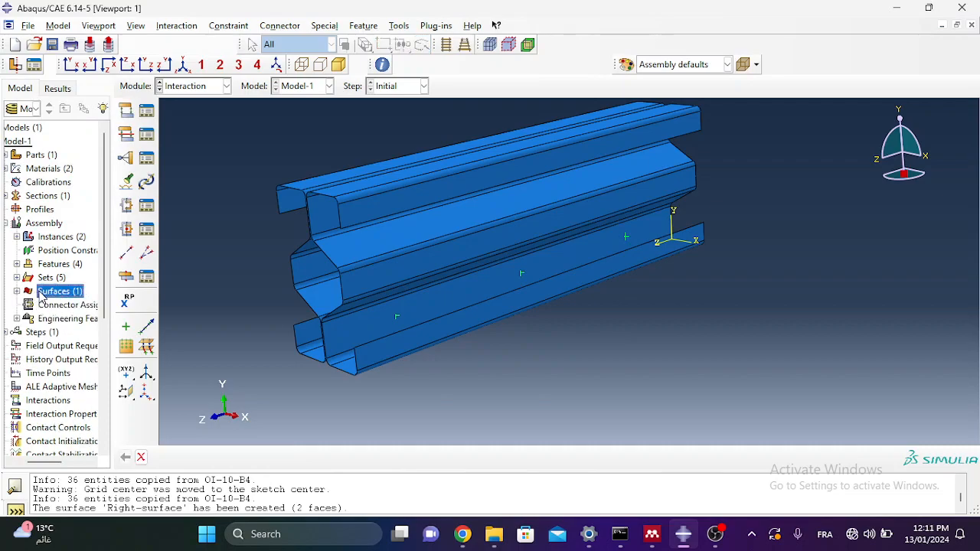
Step: Create Left-Surfaces from the top channel end face and lower channel flange on the far side, purple side
{"action": "type", "text": "Left-Surface"}
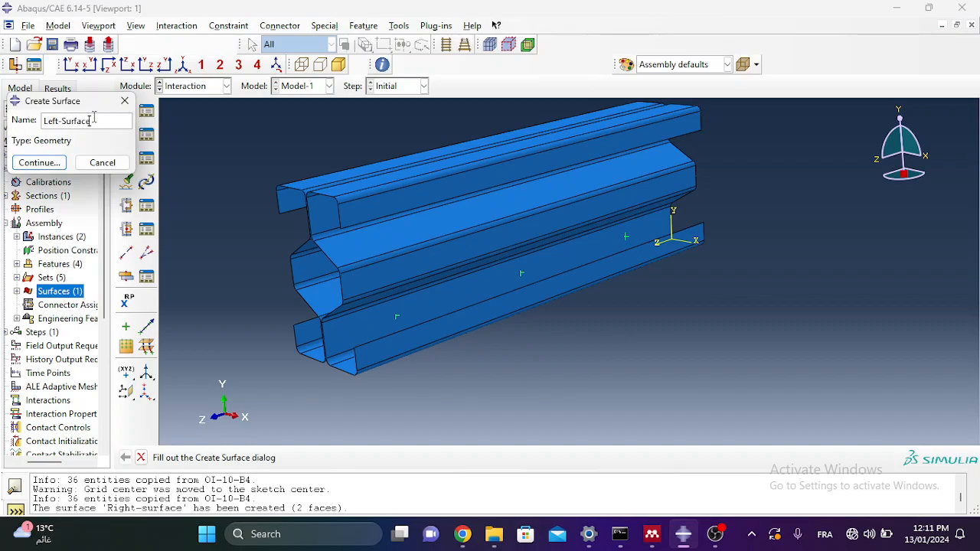
{"action": "left_click", "coordinate": [21, 163]}
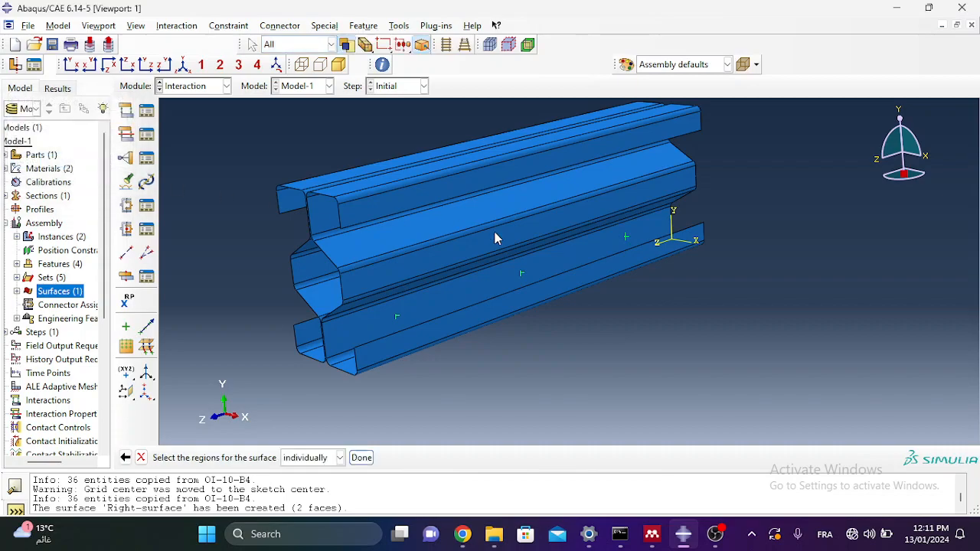
{"action": "scroll", "coordinate": [588, 273], "scroll_direction": "up", "scroll_amount": 1}
{"action": "left_click_drag", "start_coordinate": [575, 234], "coordinate": [632, 318], "text": "ctrl+alt"}
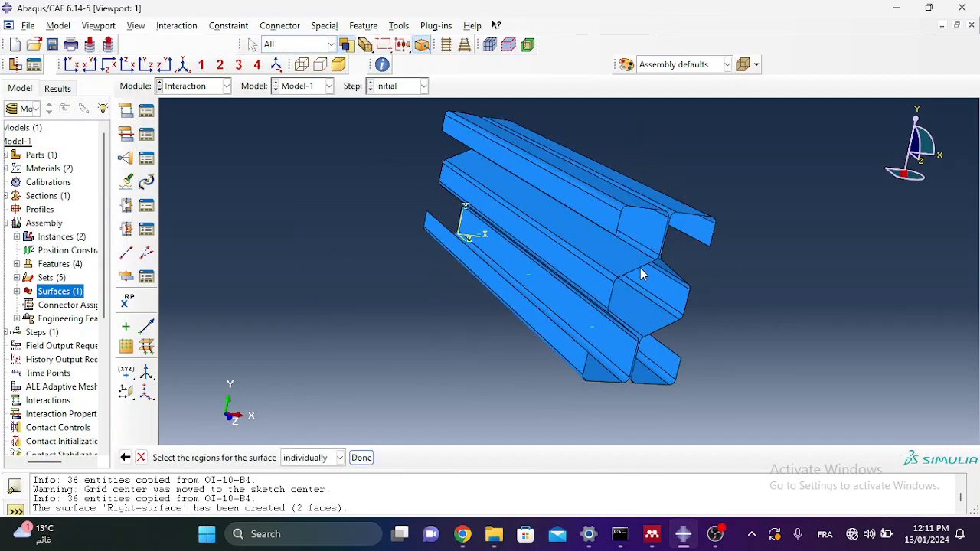
{"action": "scroll", "coordinate": [673, 189], "scroll_direction": "down", "scroll_amount": 4}
{"action": "left_click", "coordinate": [672, 207]}
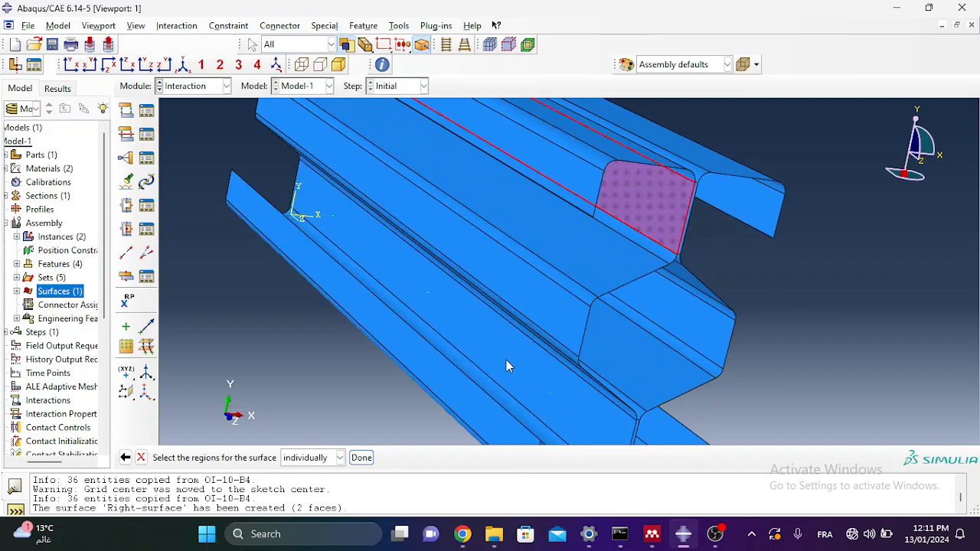
{"action": "left_click", "coordinate": [395, 277], "text": "shift"}
{"action": "scroll", "coordinate": [392, 284], "scroll_direction": "up", "scroll_amount": 3}
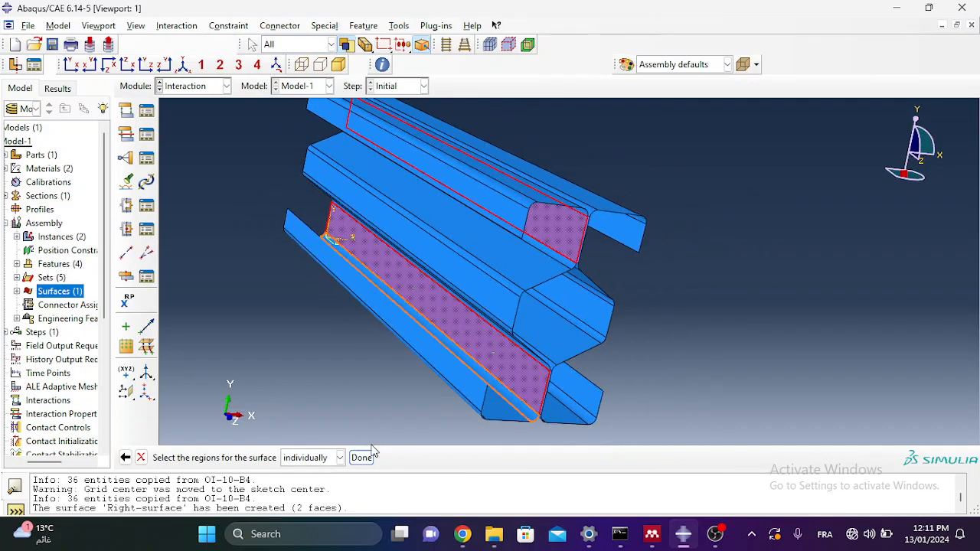
{"action": "left_click", "coordinate": [361, 457]}
{"action": "scroll", "coordinate": [516, 351], "scroll_direction": "down", "scroll_amount": 4}
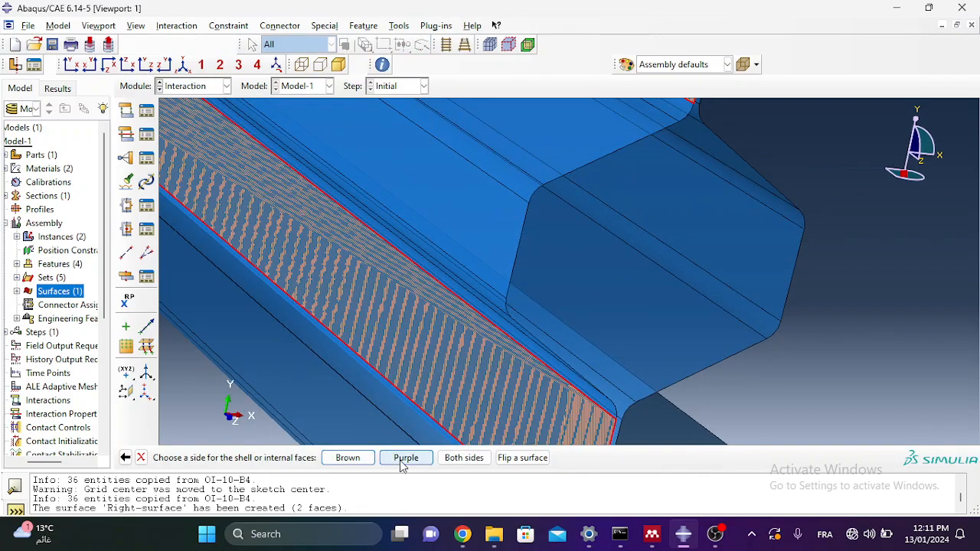
{"action": "left_click", "coordinate": [405, 458]}
{"action": "scroll", "coordinate": [498, 306], "scroll_direction": "up", "scroll_amount": 5}
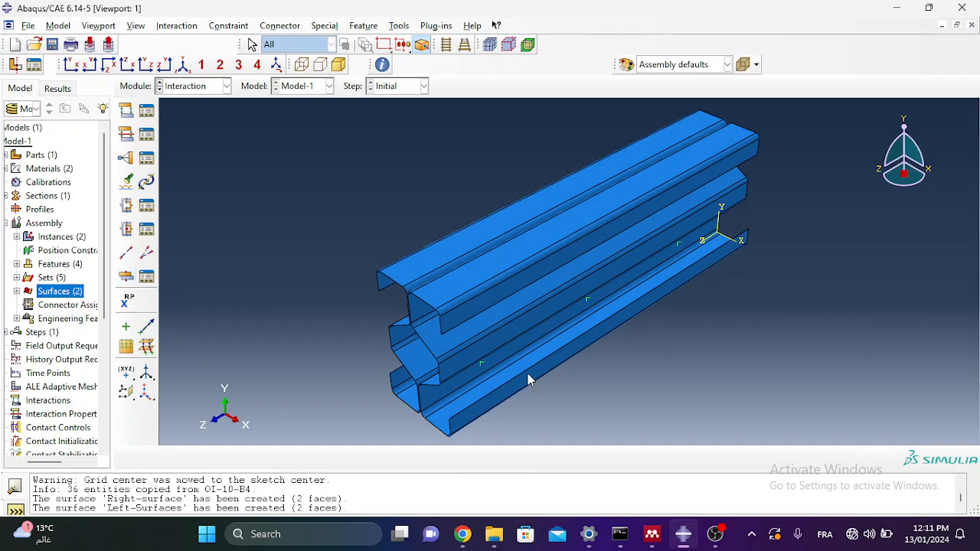
Step: Start point-based Fasteners-1 and box-select every attachment point in front view as its positioning points
{"action": "left_click", "coordinate": [127, 277]}
{"action": "left_click", "coordinate": [60, 217]}
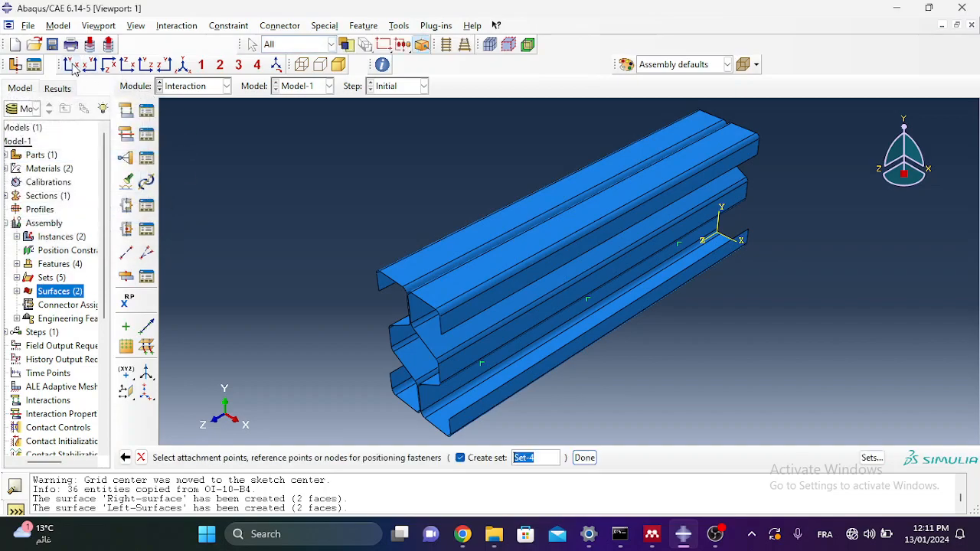
{"action": "left_click", "coordinate": [75, 66]}
{"action": "left_click", "coordinate": [331, 44]}
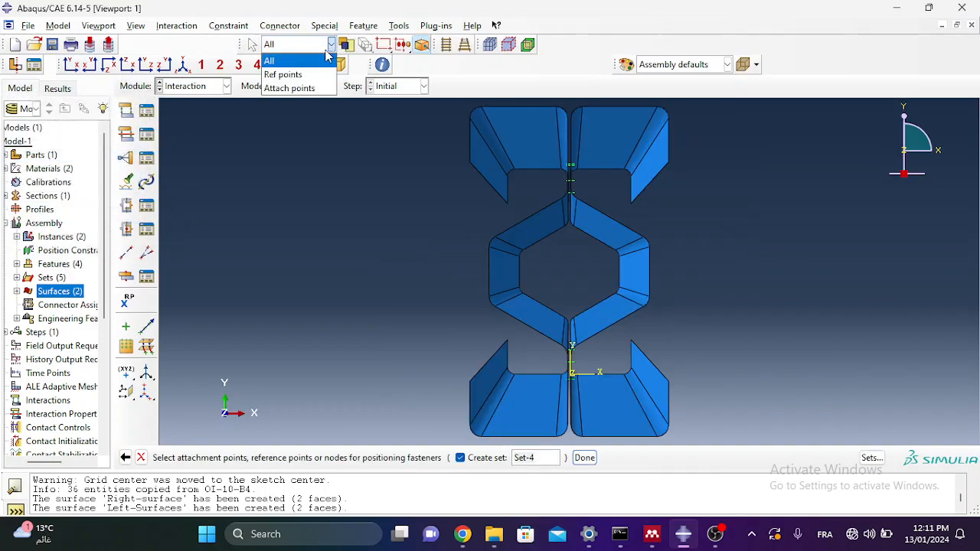
{"action": "left_click", "coordinate": [294, 90]}
{"action": "scroll", "coordinate": [351, 272], "scroll_direction": "up", "scroll_amount": 2}
{"action": "left_click_drag", "start_coordinate": [688, 121], "coordinate": [352, 428]}
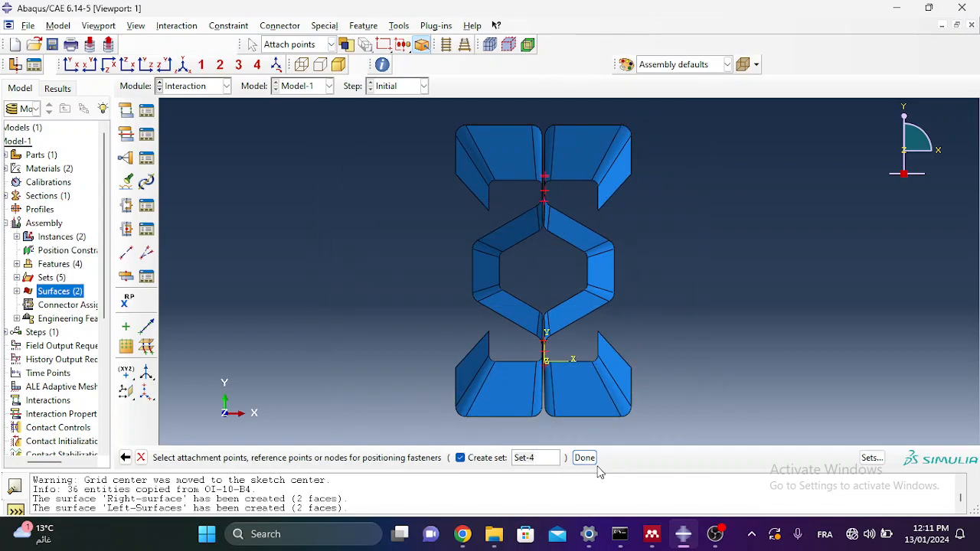
{"action": "left_click", "coordinate": [183, 65]}
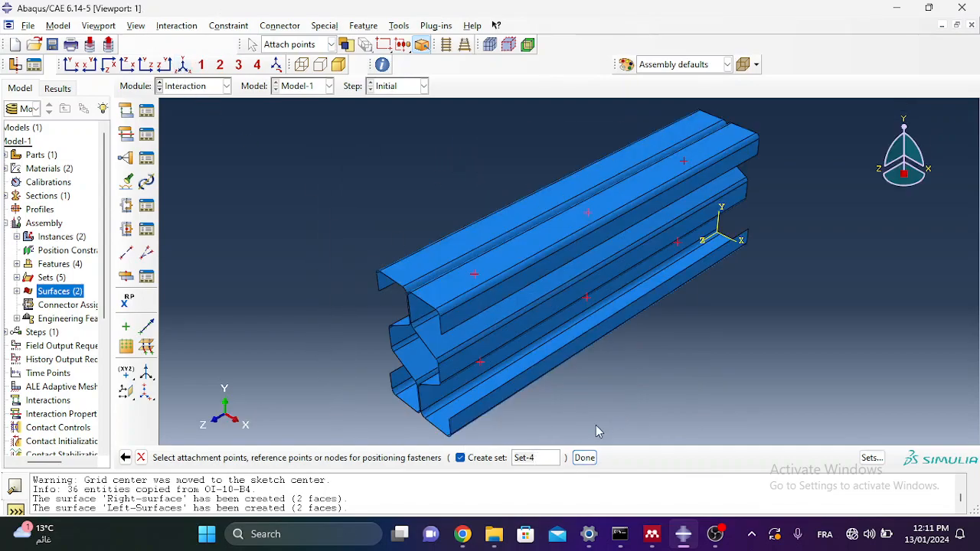
{"action": "left_click", "coordinate": [582, 458]}
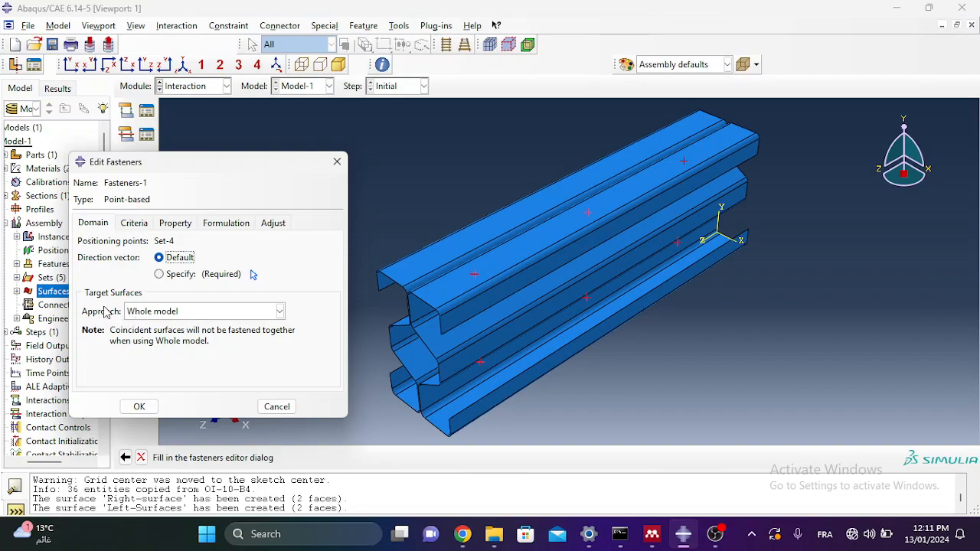
Step: Set the approach to fasten specified surfaces by proximity and add Right-surface as the first target
{"action": "left_click", "coordinate": [166, 313]}
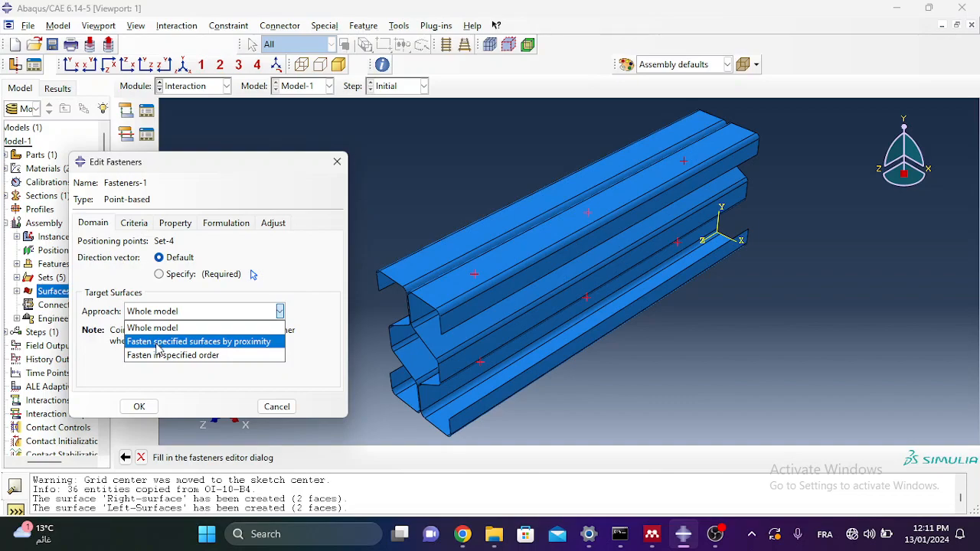
{"action": "left_click", "coordinate": [158, 343]}
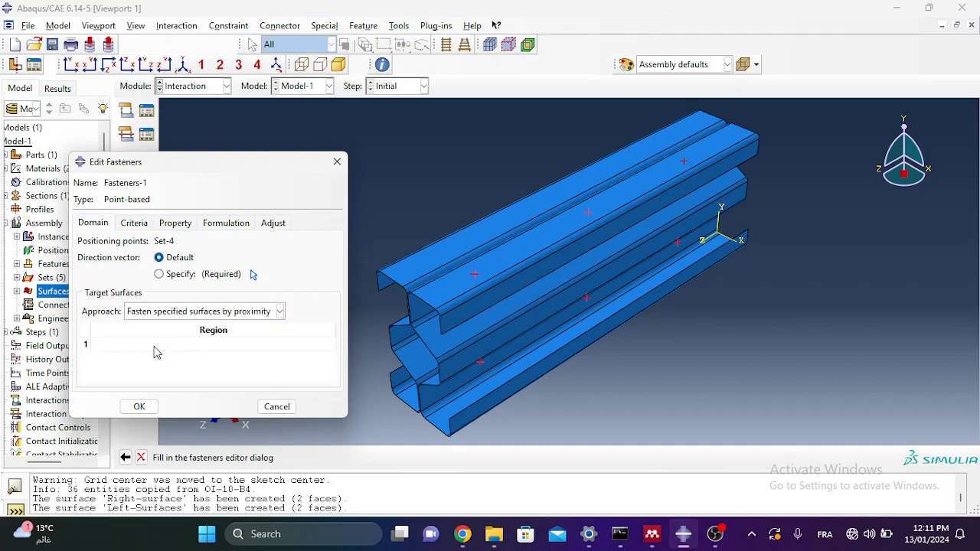
{"action": "double_click", "coordinate": [130, 346]}
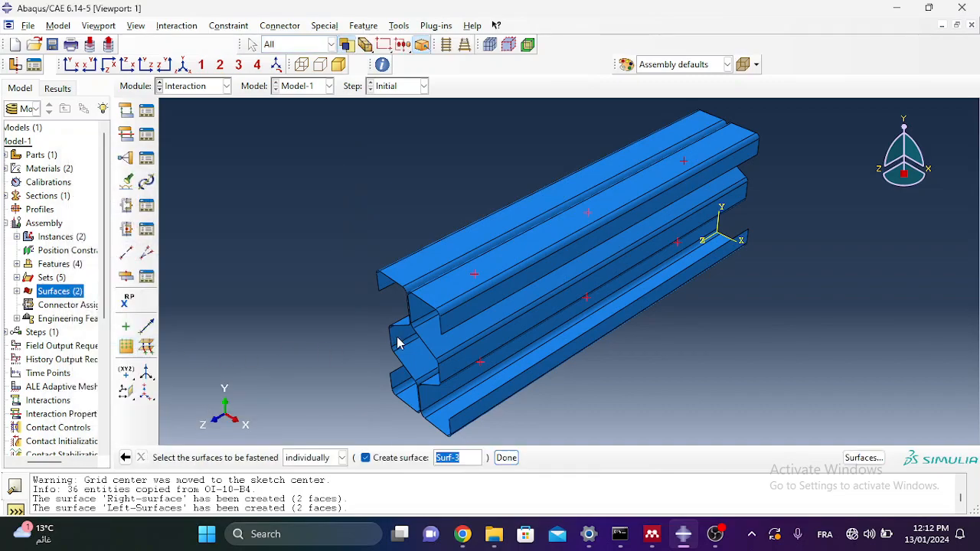
{"action": "left_click", "coordinate": [423, 314]}
{"action": "left_click", "coordinate": [864, 459]}
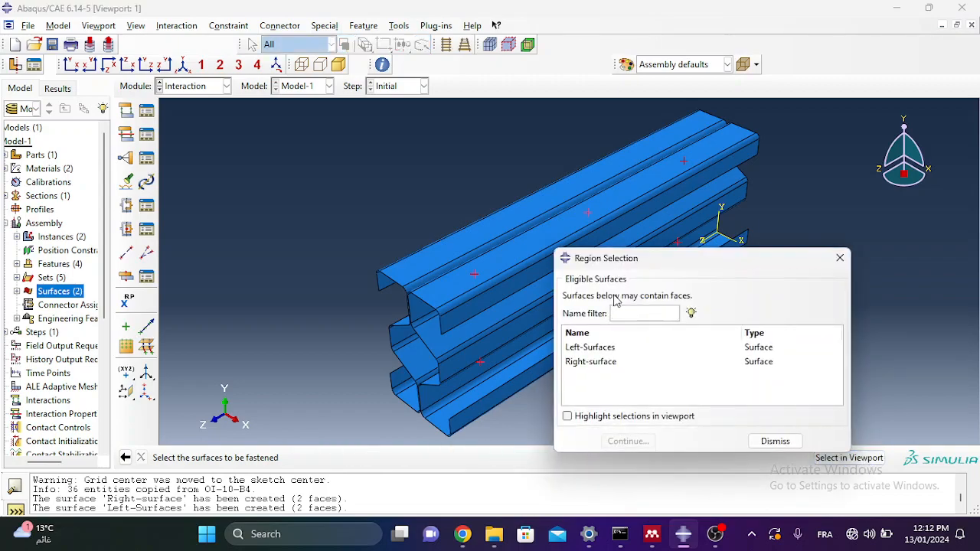
{"action": "left_click_drag", "start_coordinate": [634, 270], "coordinate": [192, 256]}
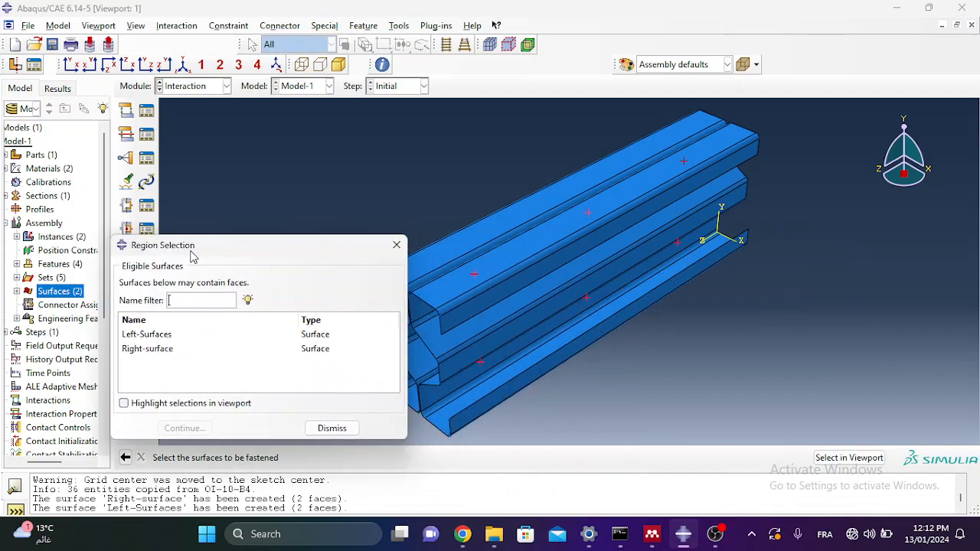
{"action": "left_click", "coordinate": [172, 350]}
{"action": "left_click", "coordinate": [185, 429]}
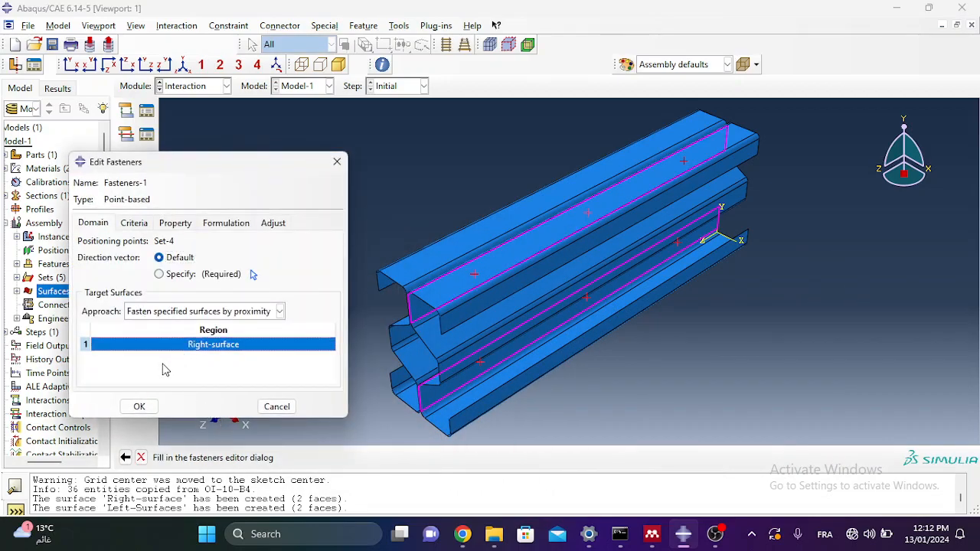
Step: Add a second target surface row holding Left-Surfaces
{"action": "right_click", "coordinate": [180, 365]}
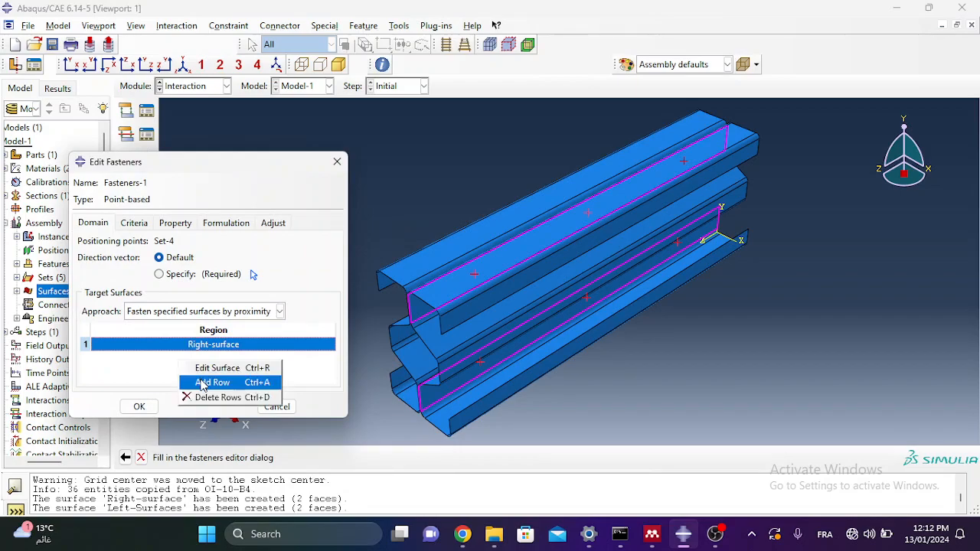
{"action": "left_click", "coordinate": [203, 383]}
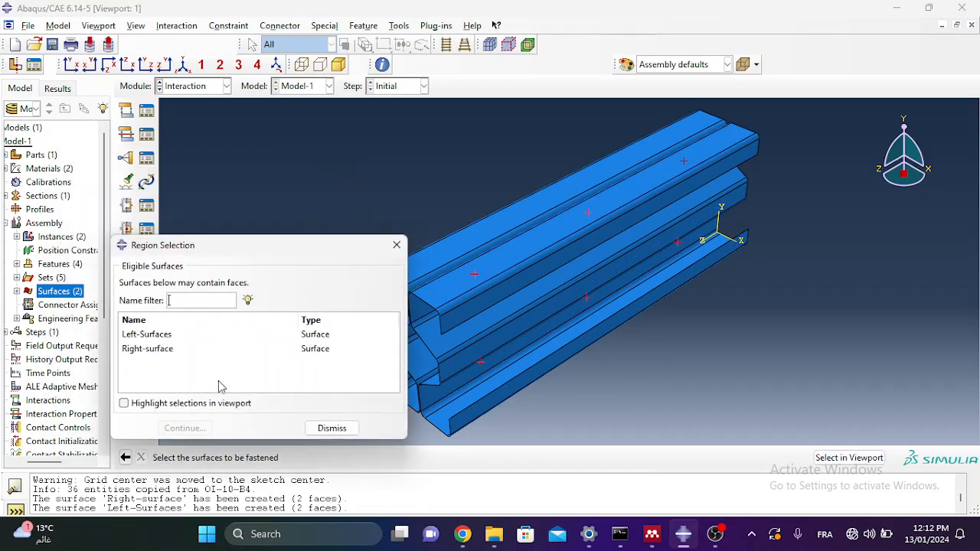
{"action": "left_click", "coordinate": [153, 335]}
{"action": "left_click", "coordinate": [184, 428]}
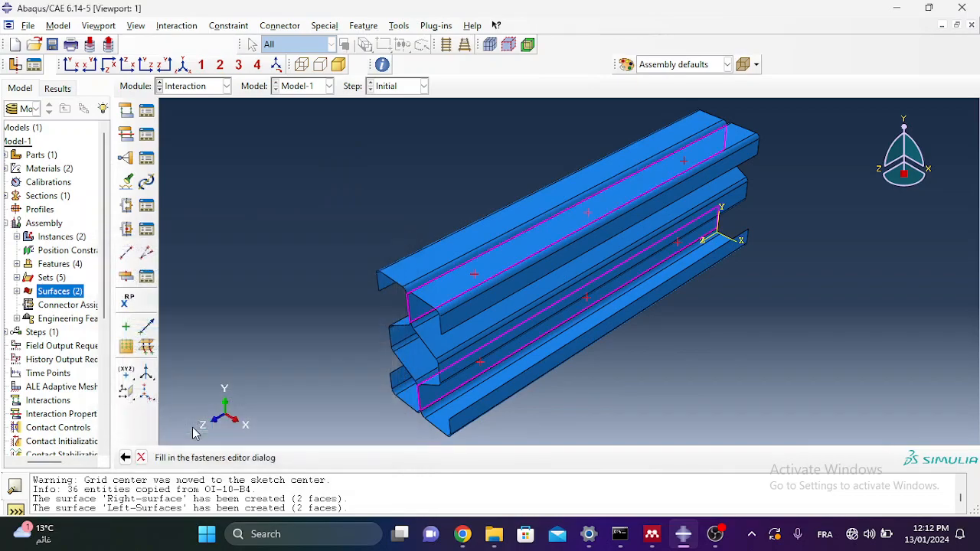
Step: Give Fasteners-1 a physical radius of 4.8 with connector section ConnSect-1 and confirm with OK
{"action": "left_click", "coordinate": [134, 223]}
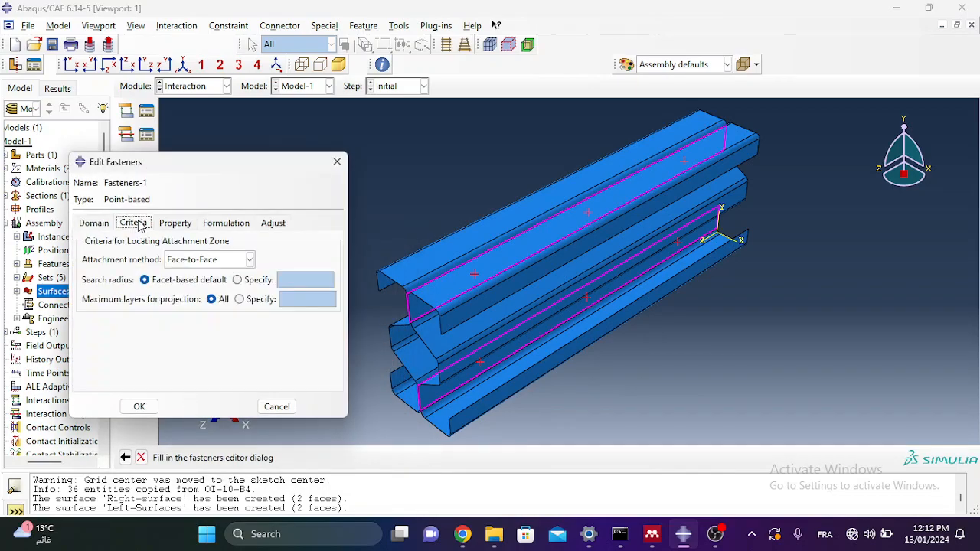
{"action": "left_click", "coordinate": [93, 223]}
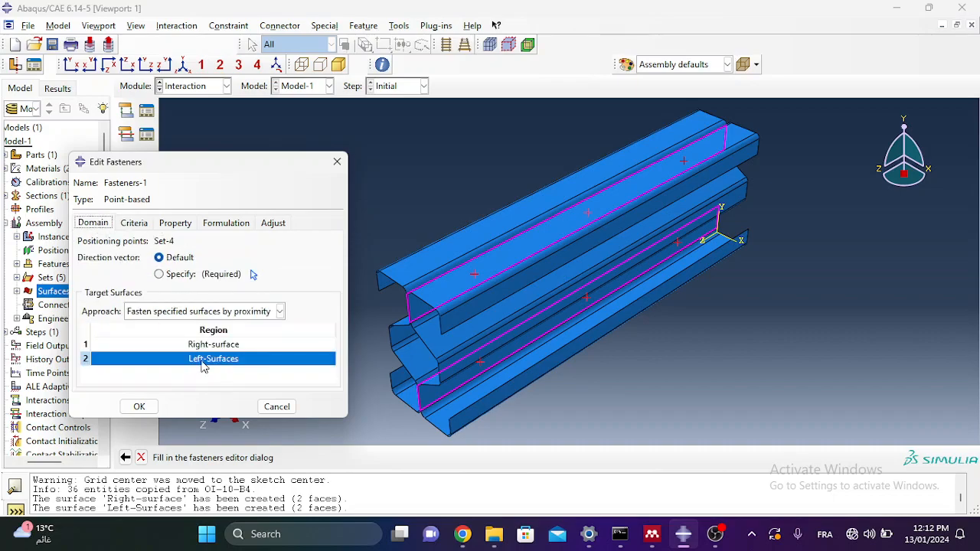
{"action": "left_click", "coordinate": [134, 224]}
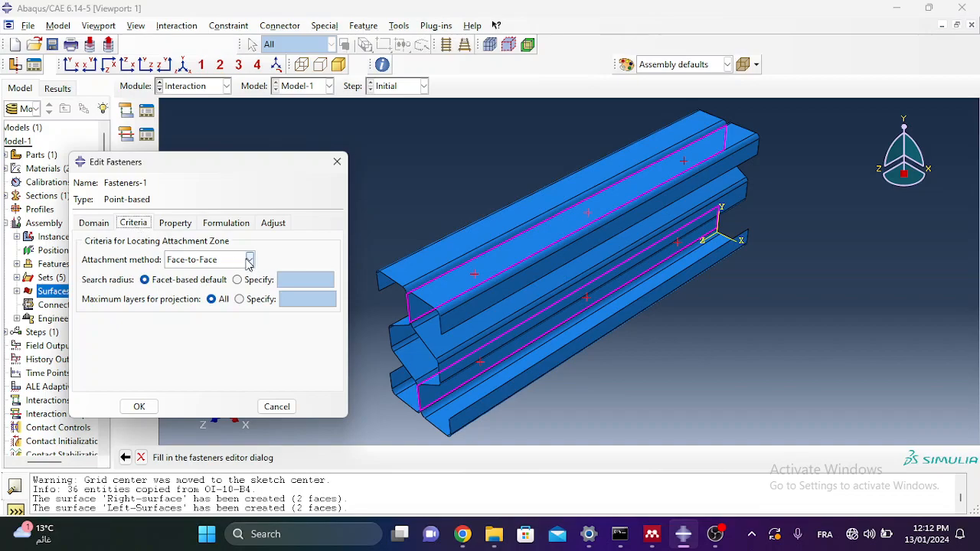
{"action": "left_click", "coordinate": [176, 224]}
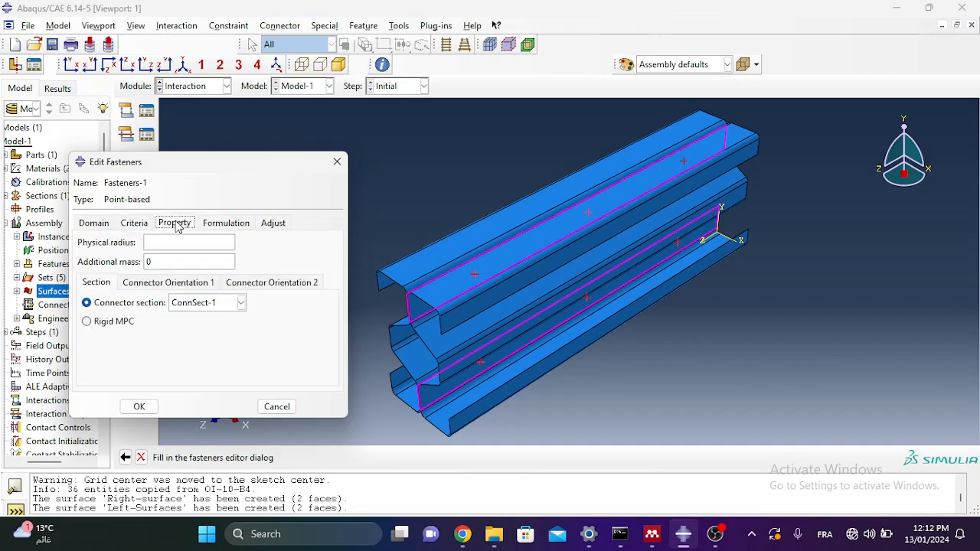
{"action": "left_click", "coordinate": [160, 242]}
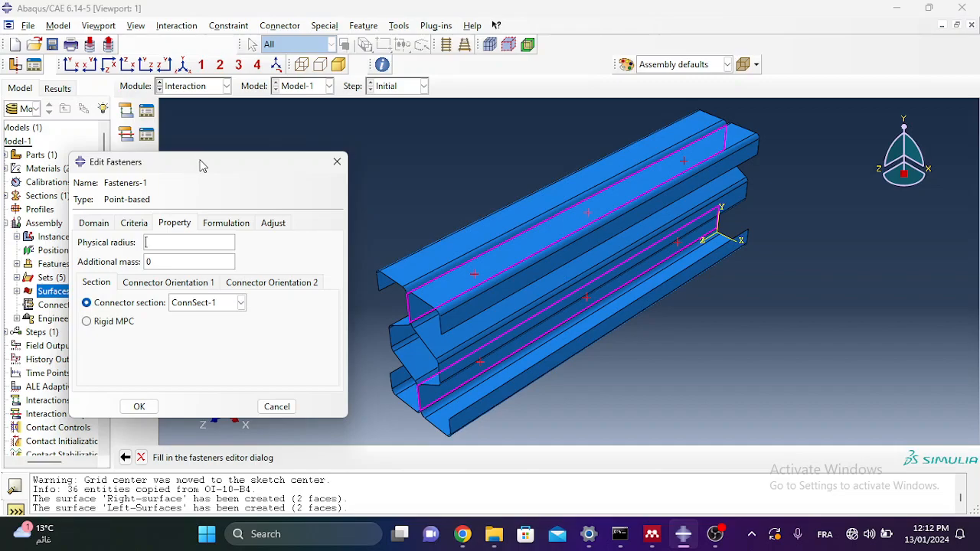
{"action": "left_click_drag", "start_coordinate": [202, 166], "coordinate": [233, 168]}
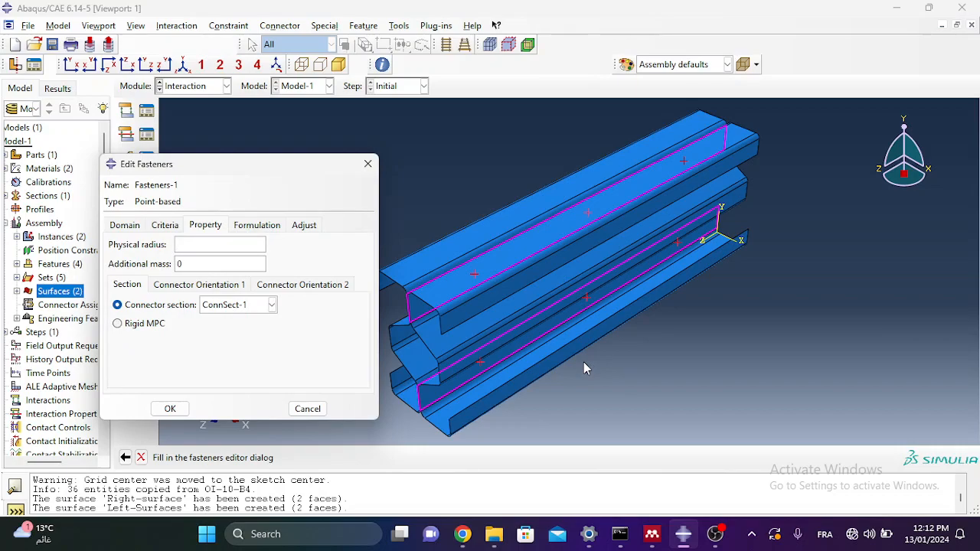
{"action": "type", "text": "4.8"}
{"action": "left_click", "coordinate": [265, 225]}
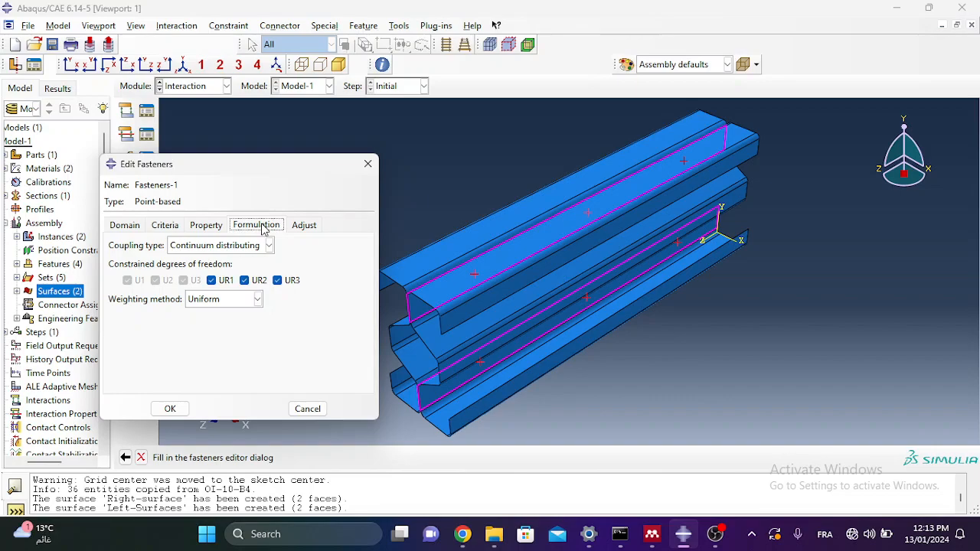
{"action": "left_click", "coordinate": [306, 226]}
{"action": "left_click", "coordinate": [257, 227]}
{"action": "left_click", "coordinate": [222, 227]}
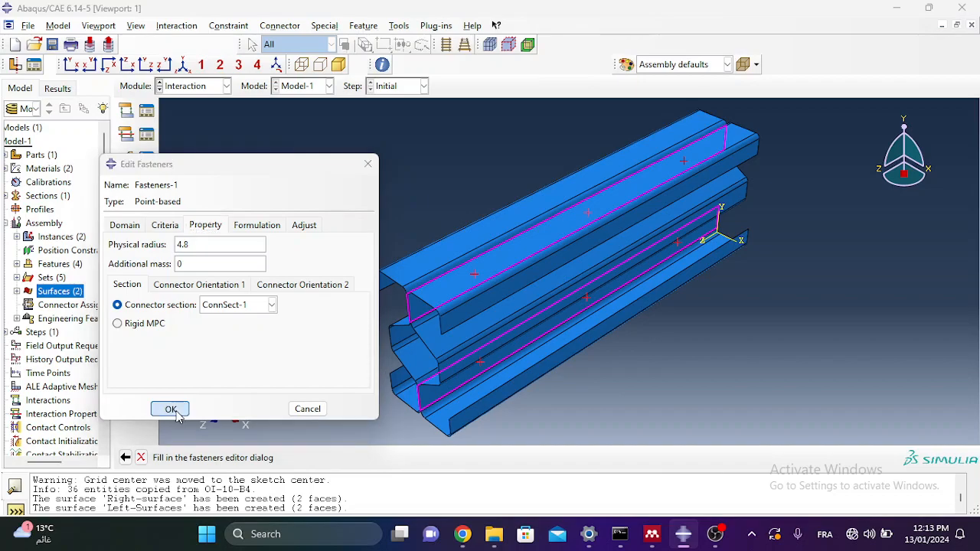
{"action": "left_click", "coordinate": [171, 409]}
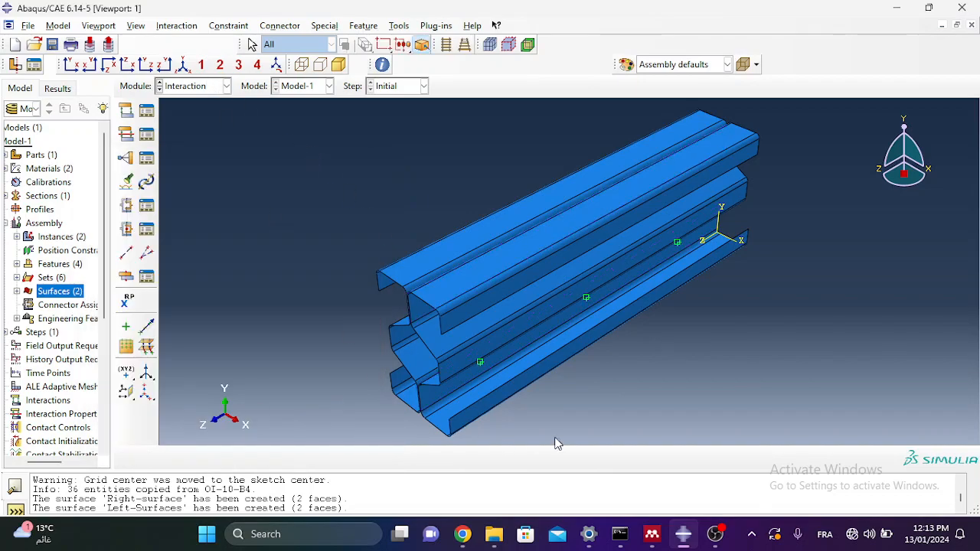
Step: Inspect the green fastener points along the column, return to iso view, then bring up OBS Studio
{"action": "left_click_drag", "start_coordinate": [559, 354], "coordinate": [523, 270], "text": "ctrl+alt"}
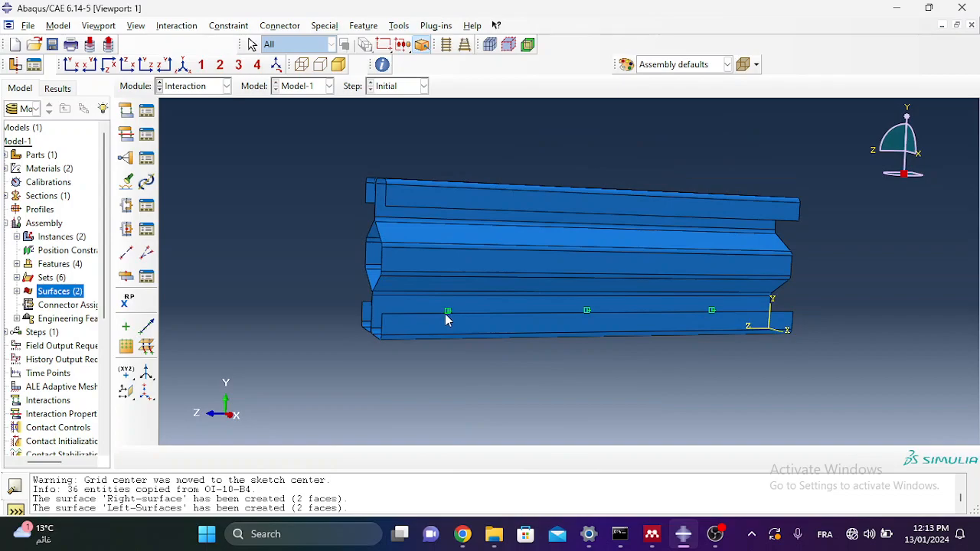
{"action": "scroll", "coordinate": [446, 312], "scroll_direction": "up", "scroll_amount": 3}
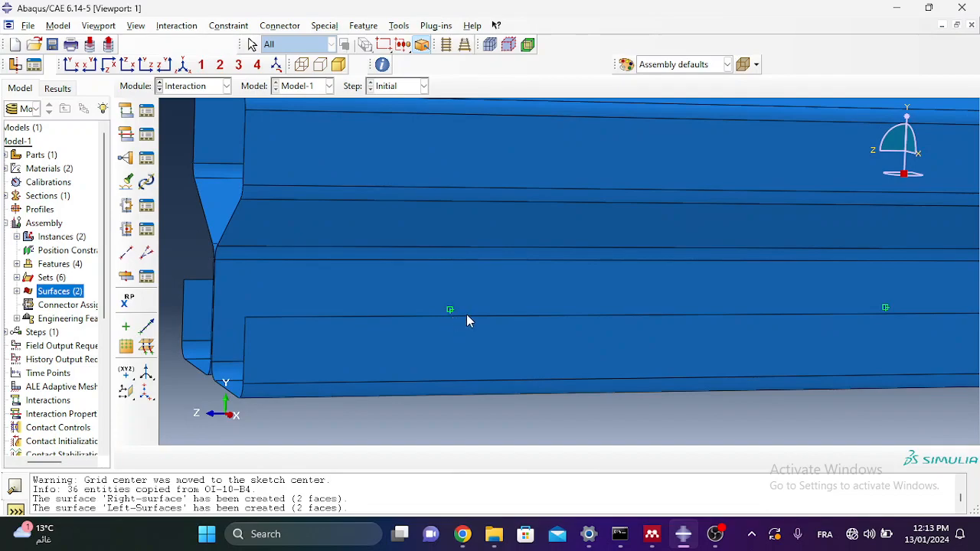
{"action": "scroll", "coordinate": [455, 320], "scroll_direction": "up", "scroll_amount": 2}
{"action": "scroll", "coordinate": [444, 307], "scroll_direction": "down", "scroll_amount": 5}
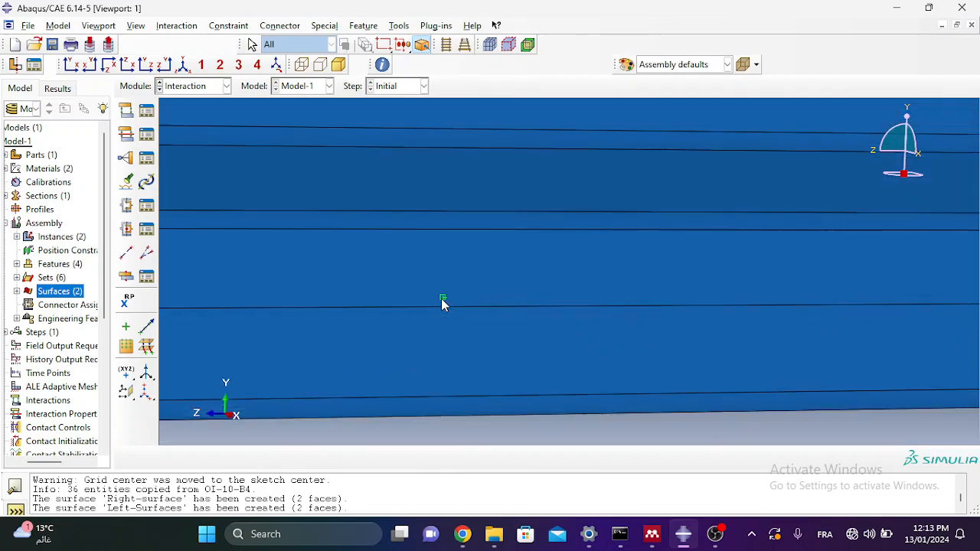
{"action": "scroll", "coordinate": [674, 301], "scroll_direction": "up", "scroll_amount": 2}
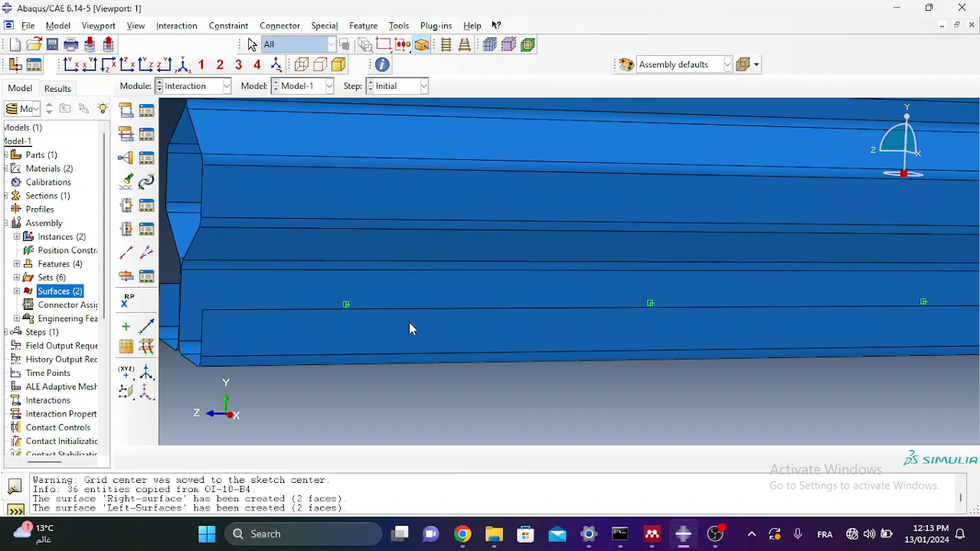
{"action": "scroll", "coordinate": [670, 310], "scroll_direction": "down", "scroll_amount": 2}
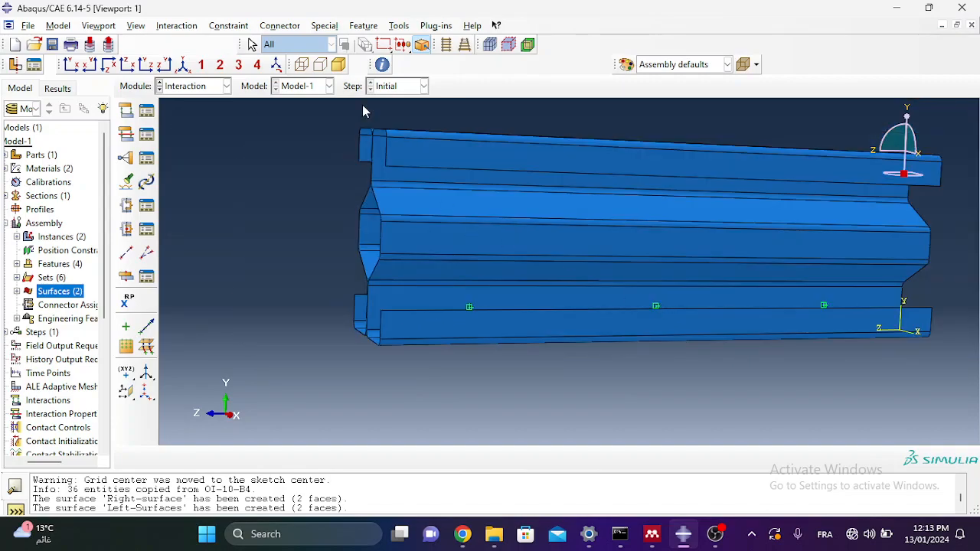
{"action": "left_click", "coordinate": [186, 64]}
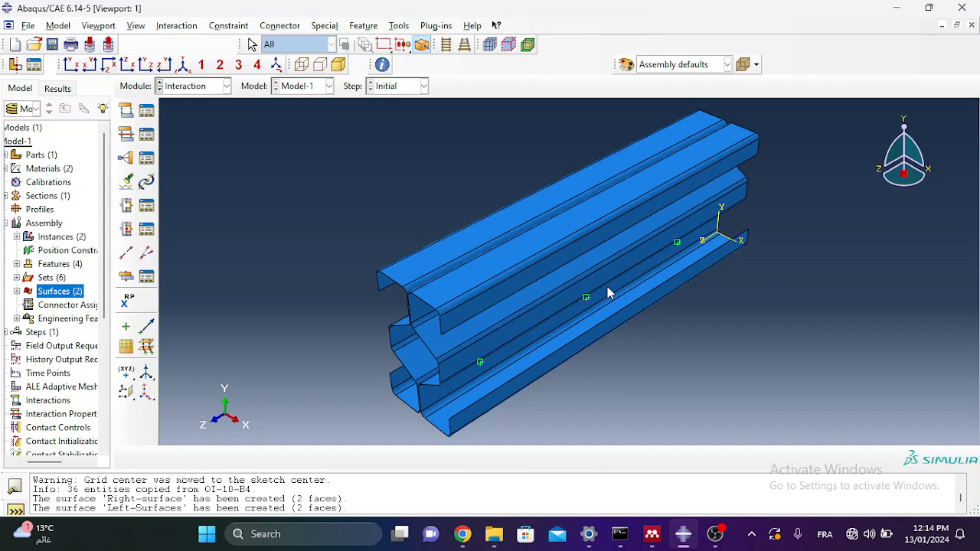
{"action": "left_click", "coordinate": [724, 533]}
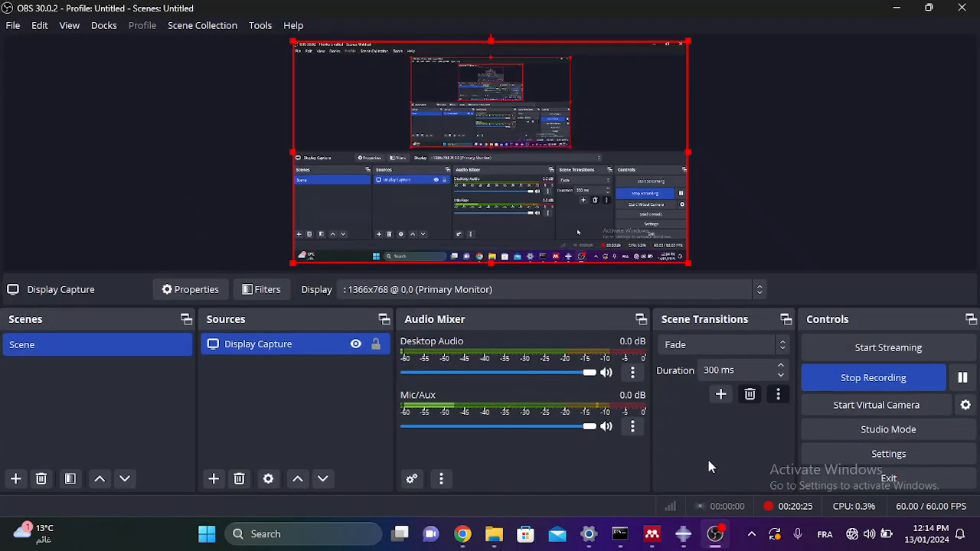